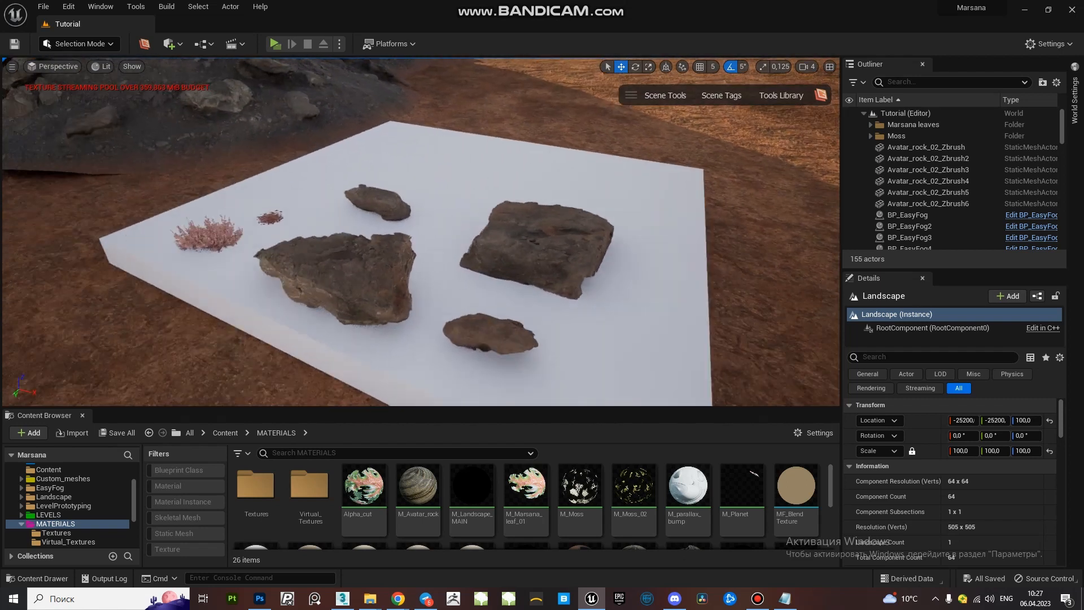
Step: Open the Opacity_1 texture from the MATERIALS/Textures folder in its own editor docked beside the level
{"action": "right_click_drag", "start_coordinate": [421, 232], "coordinate": [537, 214]}
{"action": "key", "text": "w"}
{"action": "key", "text": "w"}
{"action": "key", "text": "a"}
{"action": "key", "text": "d"}
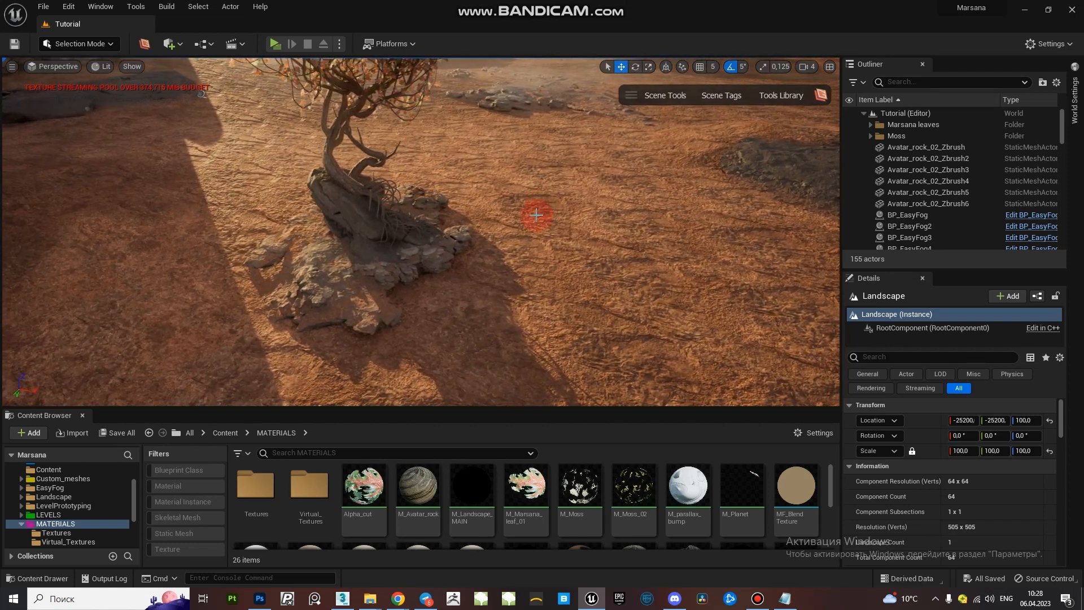
{"action": "left_click_drag", "start_coordinate": [478, 408], "coordinate": [480, 372]}
{"action": "double_click", "coordinate": [256, 449]}
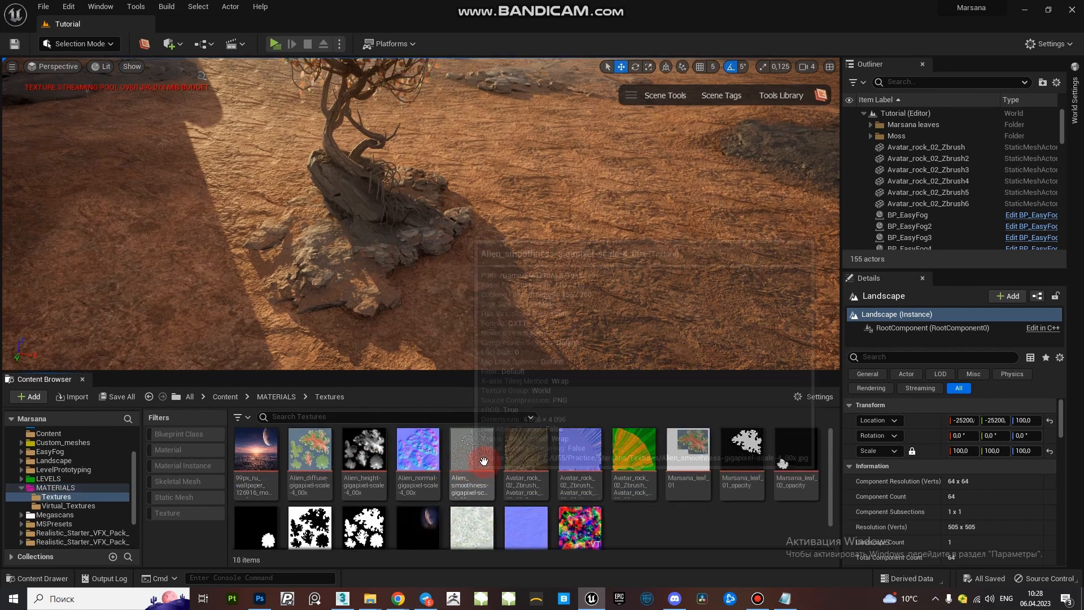
{"action": "scroll", "coordinate": [368, 469], "scroll_direction": "down", "scroll_amount": 1}
{"action": "left_click", "coordinate": [371, 492]}
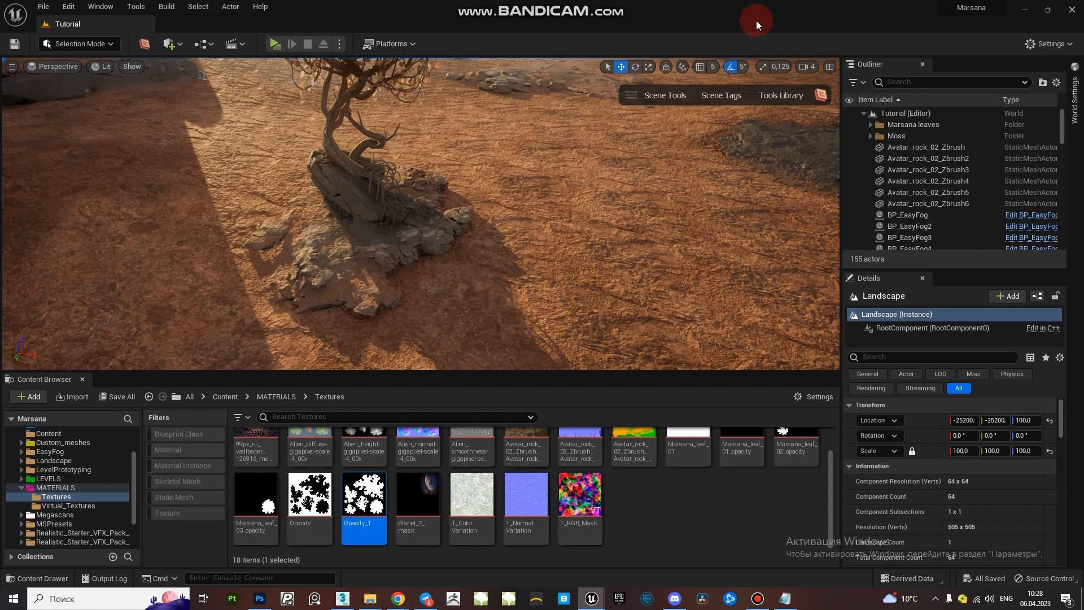
{"action": "left_click_drag", "start_coordinate": [757, 20], "coordinate": [228, 21]}
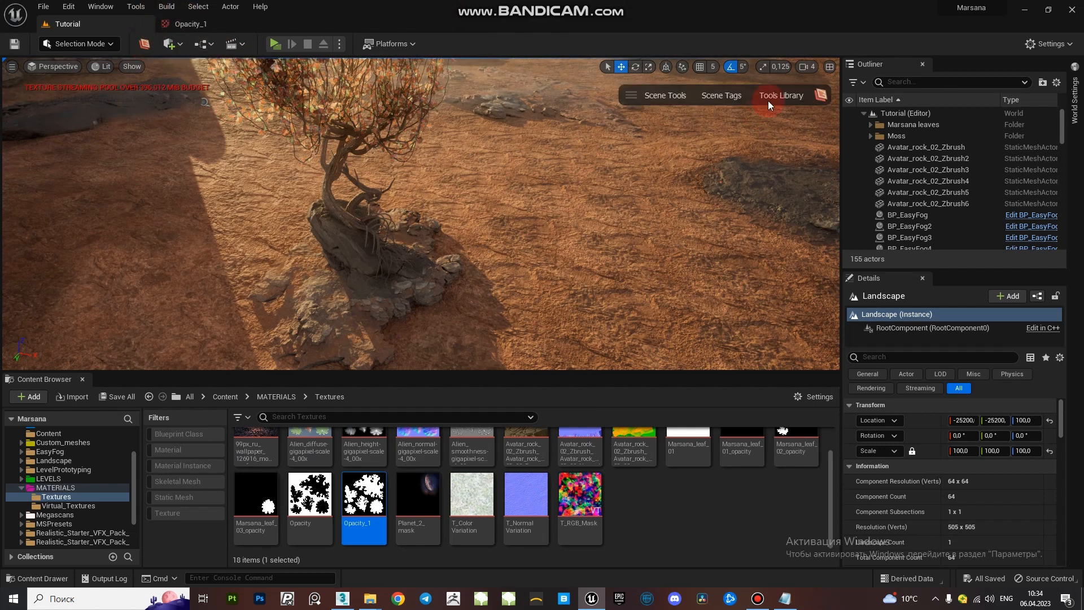
Step: Launch the Alpha Cut tool from the Tools Library and name its entry Marsana leaves
{"action": "left_click", "coordinate": [785, 95]}
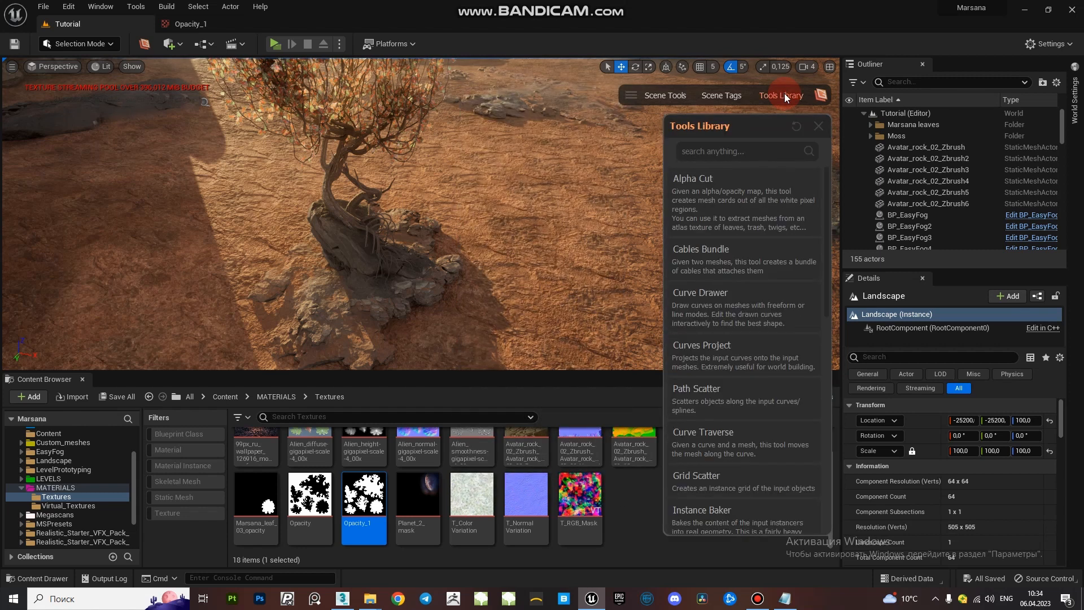
{"action": "left_click", "coordinate": [729, 195]}
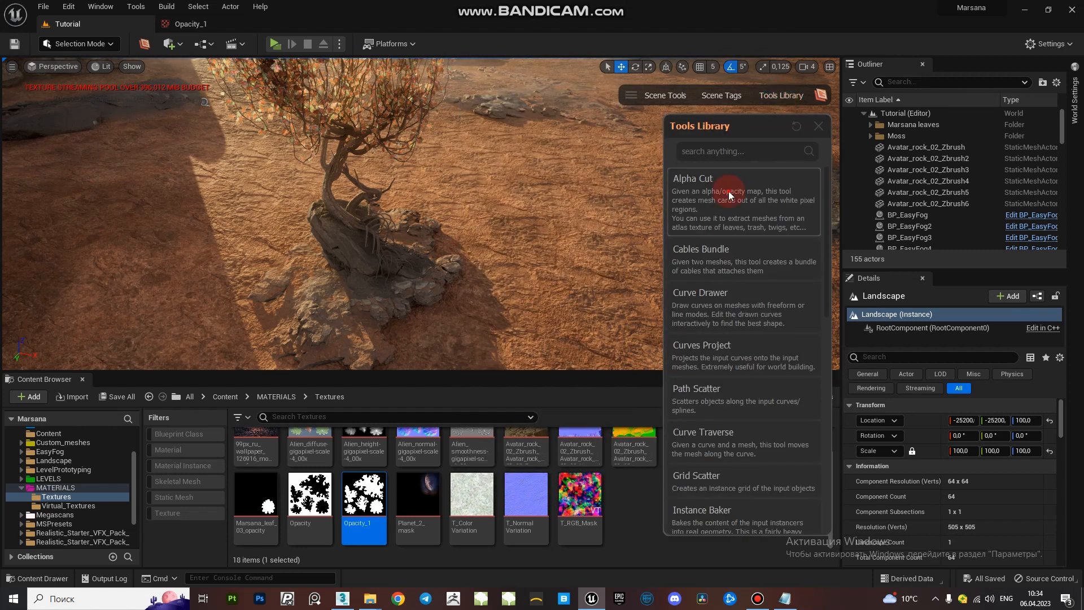
{"action": "left_click", "coordinate": [723, 188]}
{"action": "left_click_drag", "start_coordinate": [586, 127], "coordinate": [695, 129]}
{"action": "left_click", "coordinate": [683, 158]}
{"action": "left_click", "coordinate": [704, 157]}
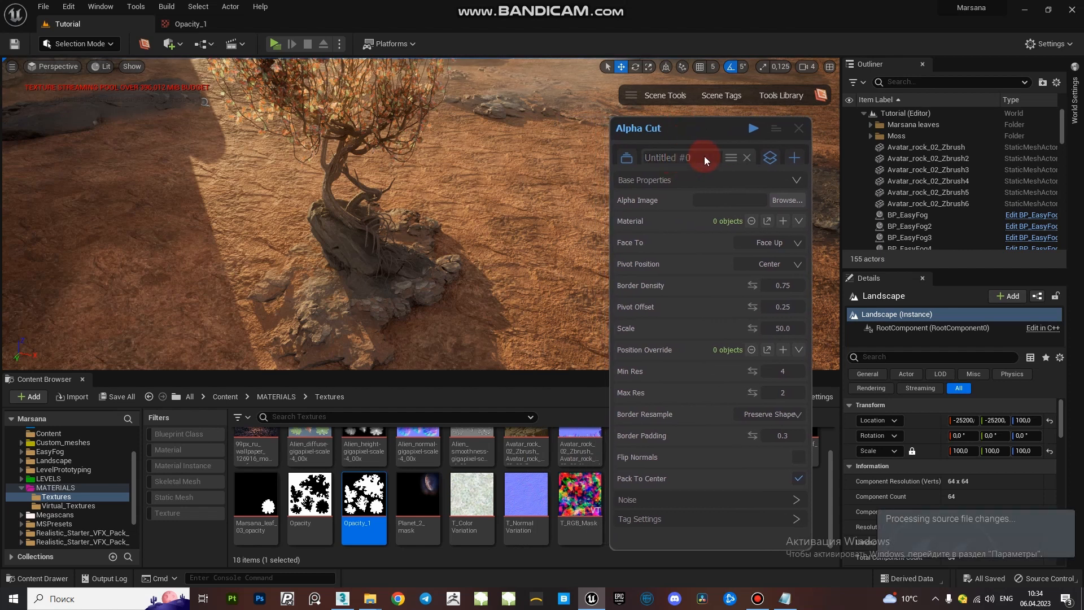
{"action": "left_click", "coordinate": [635, 156]}
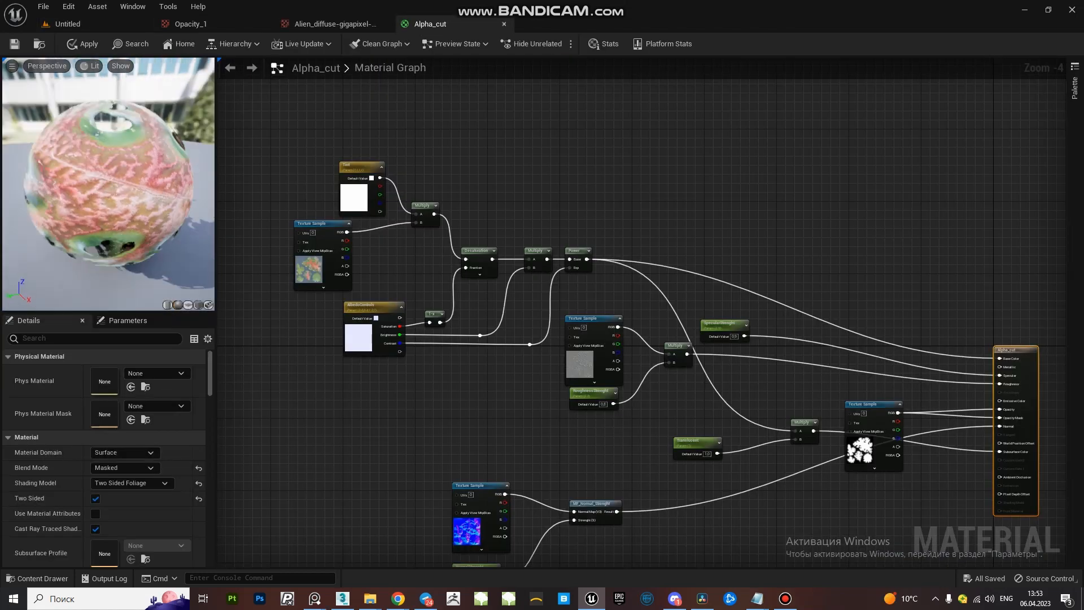
Step: Examine the leaf diffuse texture, the Opacity_1 mask and how the Alpha_cut material graph feeds the mask into its opacity inputs
{"action": "left_click_drag", "start_coordinate": [108, 184], "coordinate": [96, 130]}
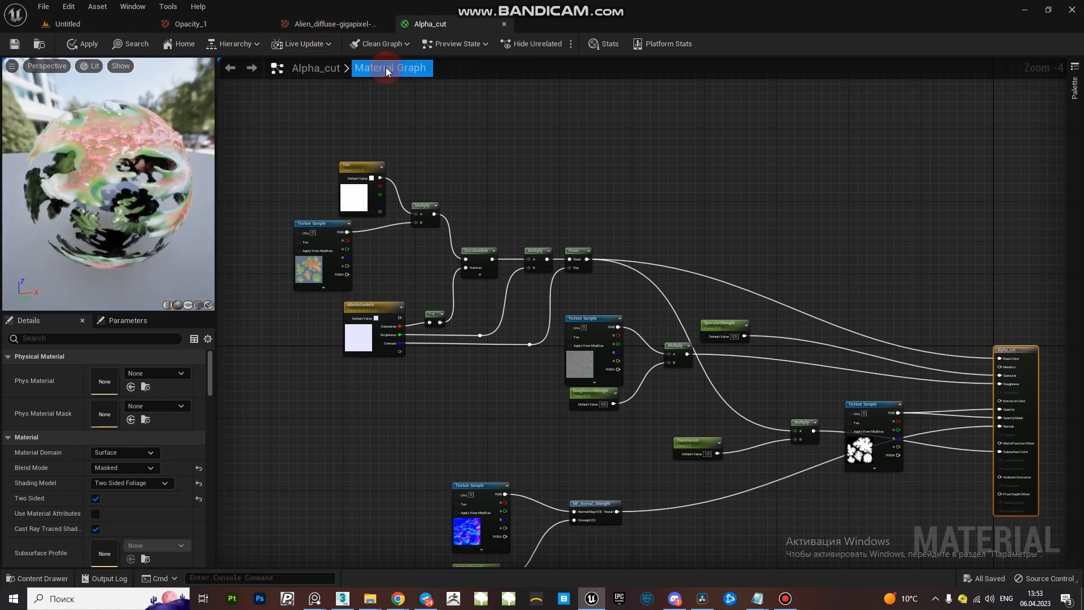
{"action": "left_click", "coordinate": [185, 45]}
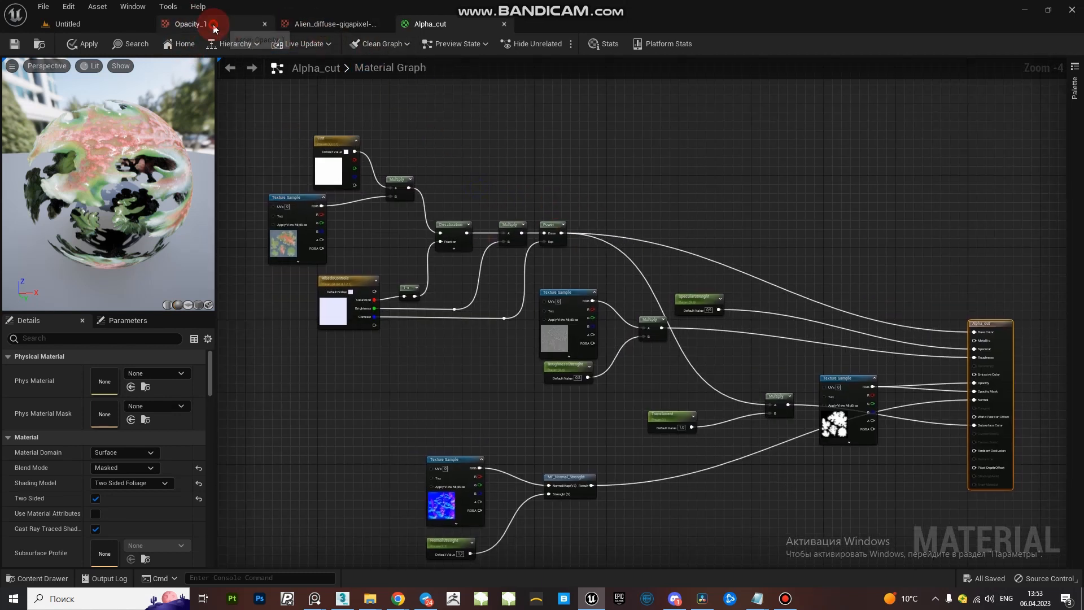
{"action": "left_click", "coordinate": [332, 24]}
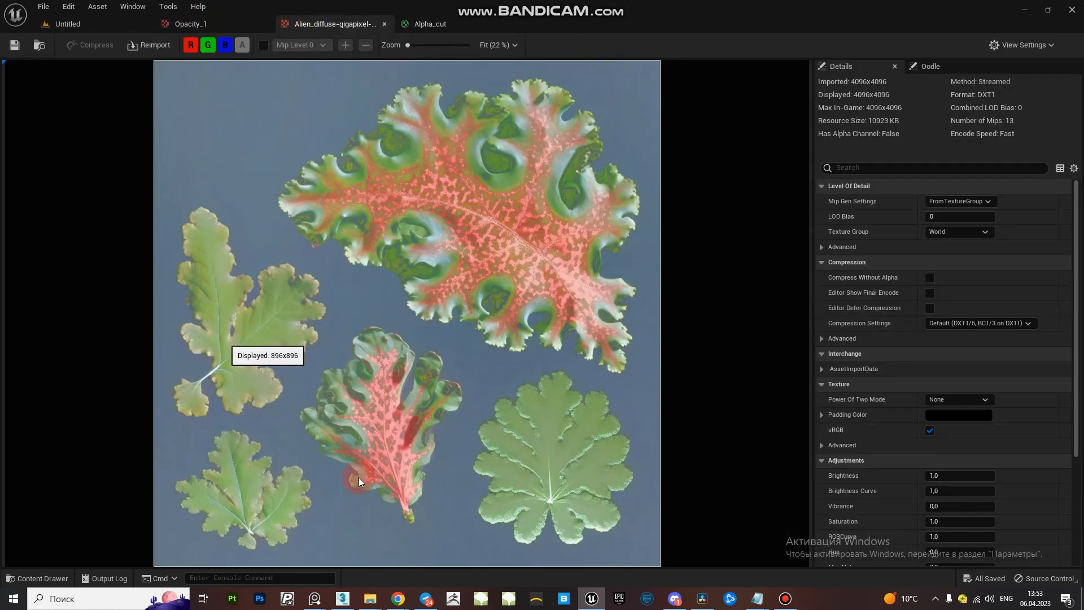
{"action": "left_click", "coordinate": [222, 28]}
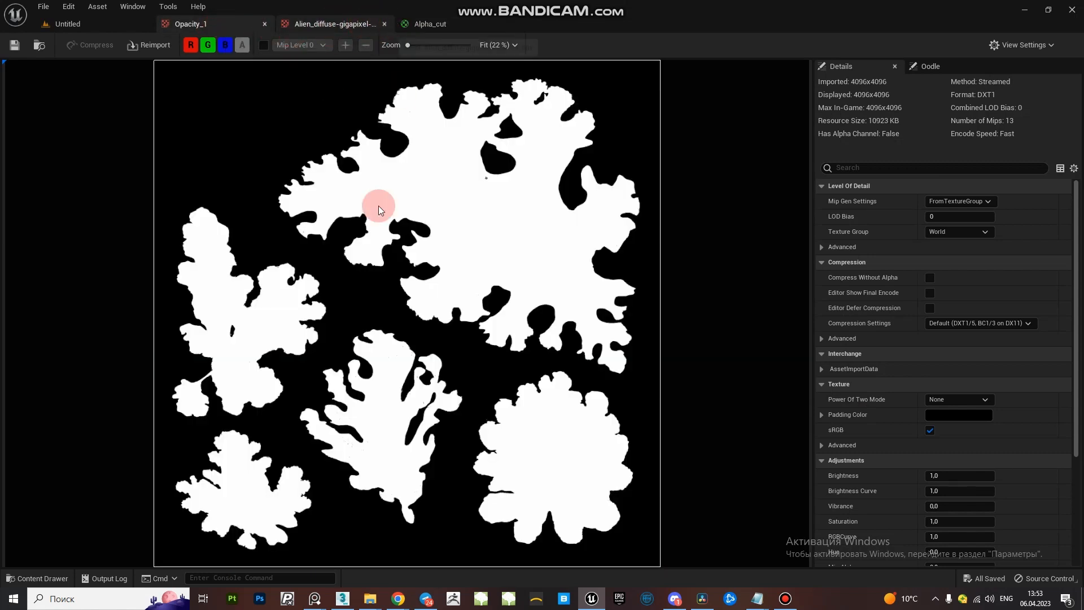
{"action": "left_click", "coordinate": [342, 22]}
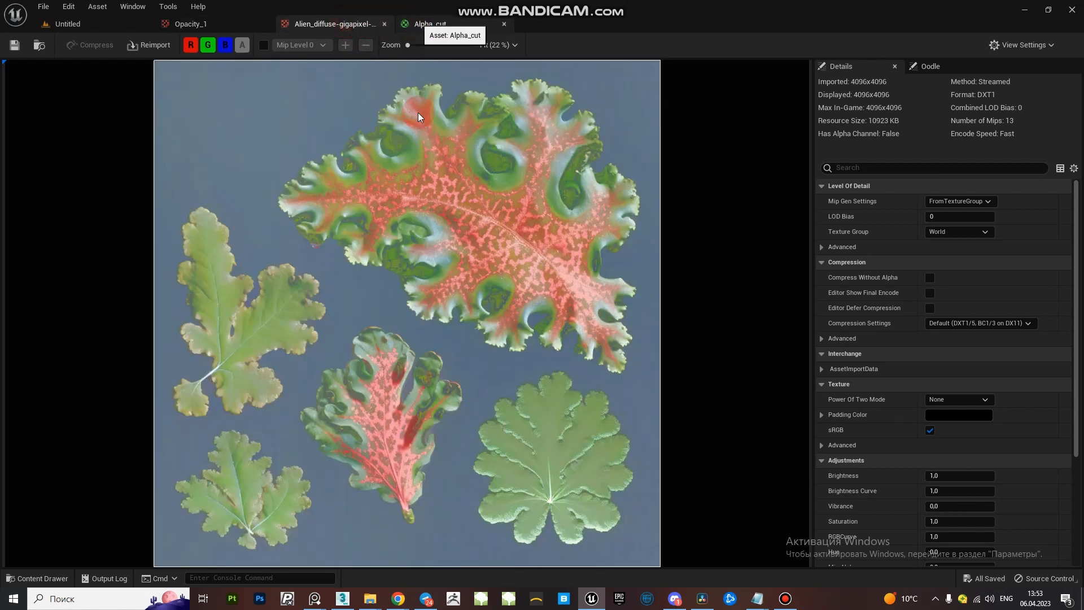
{"action": "left_click", "coordinate": [433, 23]}
{"action": "right_click_drag", "start_coordinate": [515, 266], "coordinate": [405, 263]}
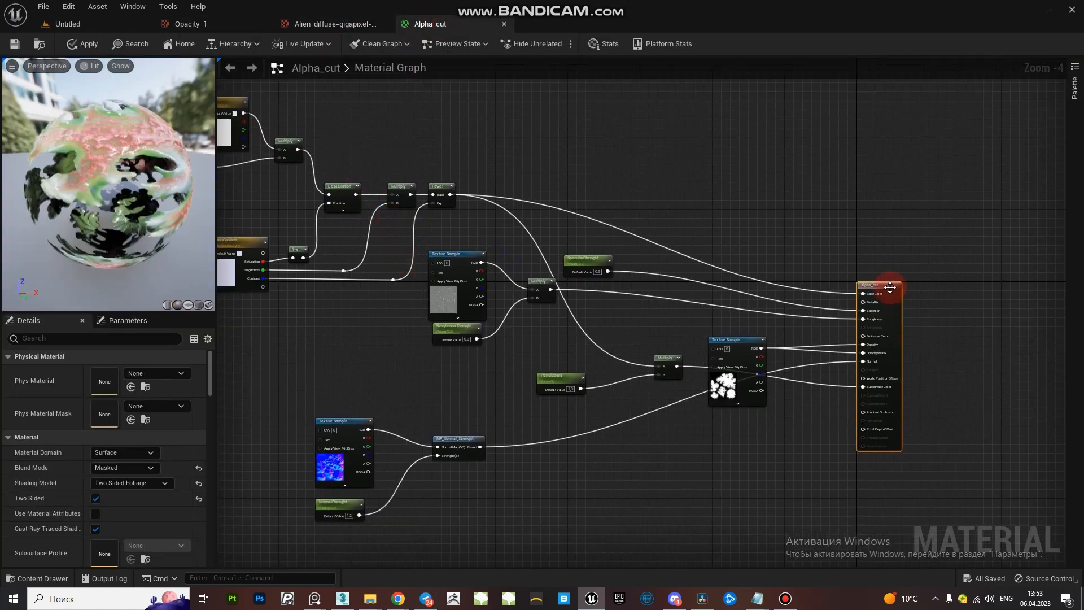
{"action": "right_click_drag", "start_coordinate": [757, 356], "coordinate": [603, 437]}
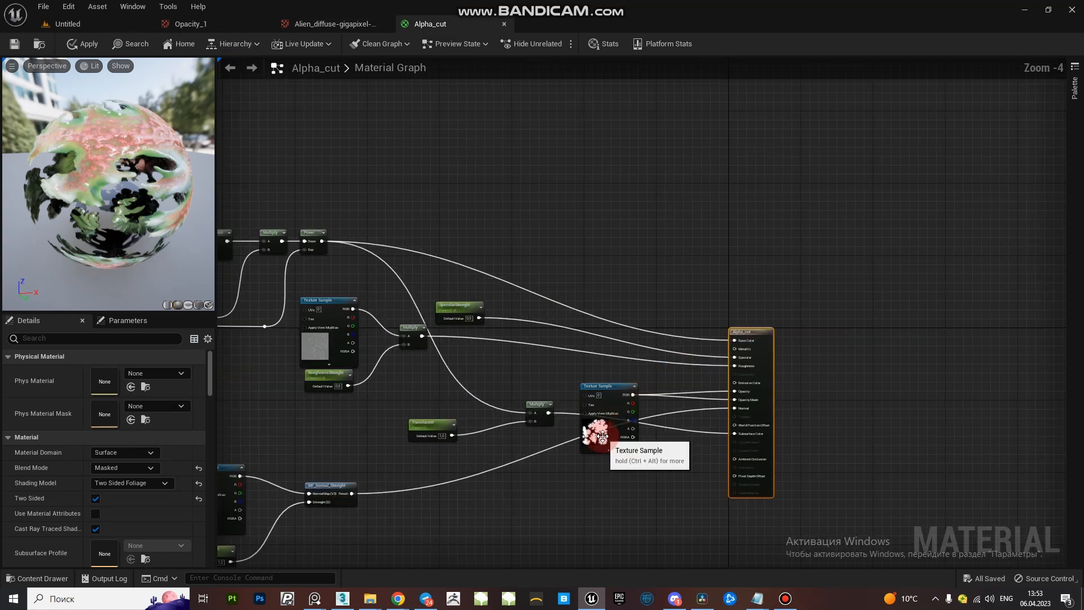
{"action": "scroll", "coordinate": [603, 435], "scroll_direction": "up", "scroll_amount": 1}
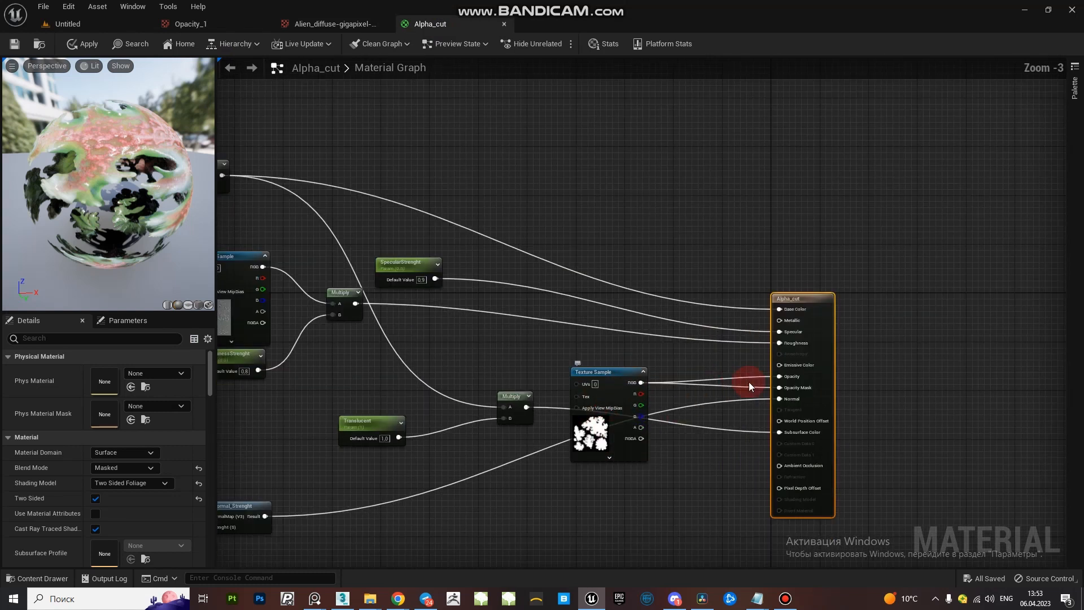
{"action": "scroll", "coordinate": [749, 387], "scroll_direction": "down", "scroll_amount": 2}
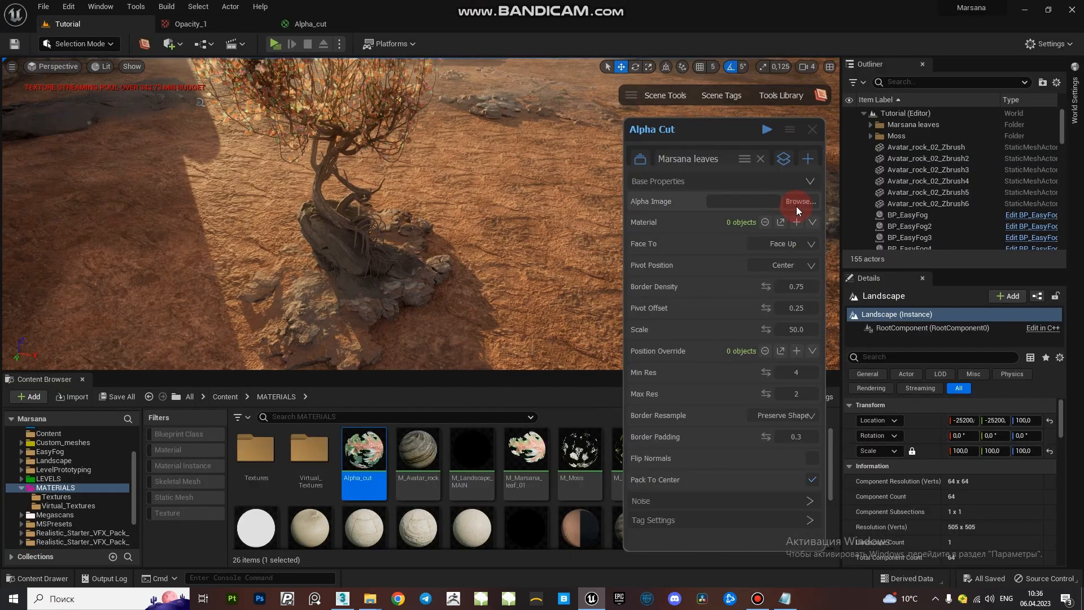
Step: Load Opacity_1 from the Marsana project's Textures folder on disk as the Alpha Cut alpha image
{"action": "left_click", "coordinate": [799, 202]}
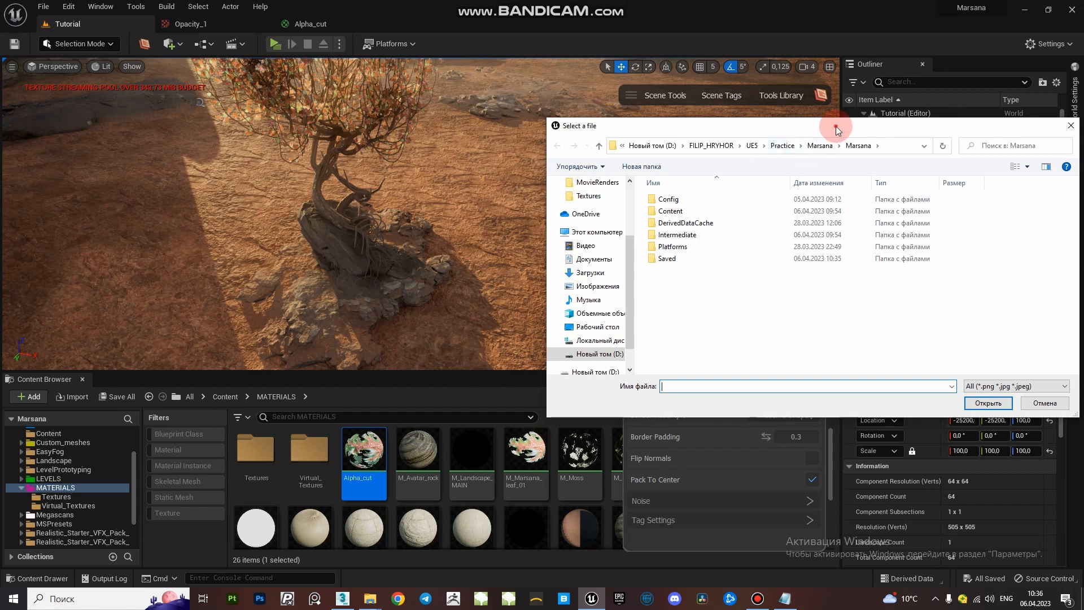
{"action": "left_click_drag", "start_coordinate": [837, 129], "coordinate": [666, 160]}
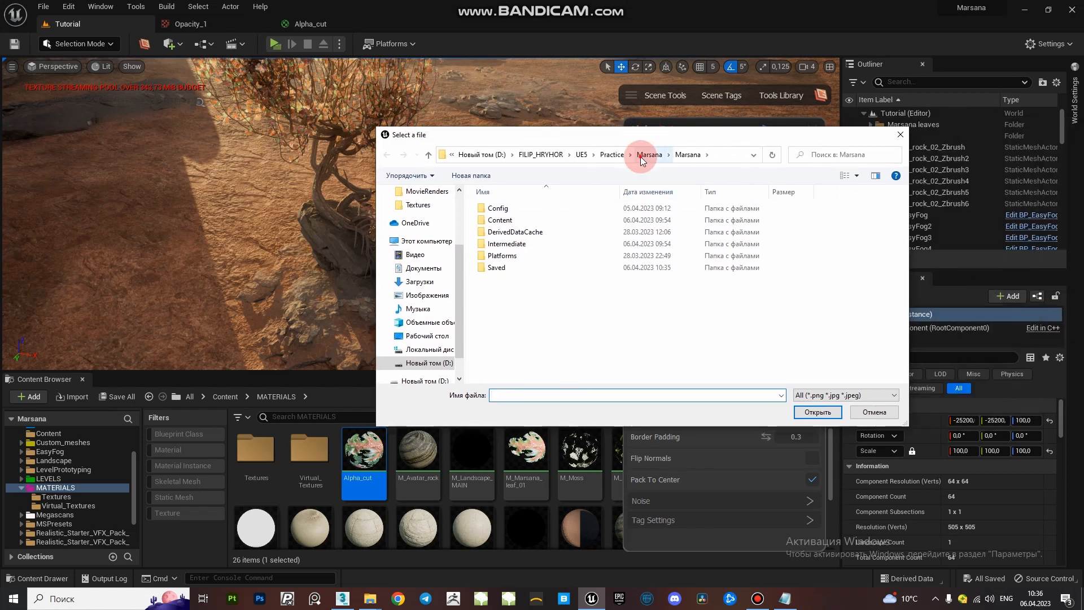
{"action": "left_click", "coordinate": [648, 154]}
{"action": "left_click", "coordinate": [517, 243]}
{"action": "double_click", "coordinate": [516, 243]}
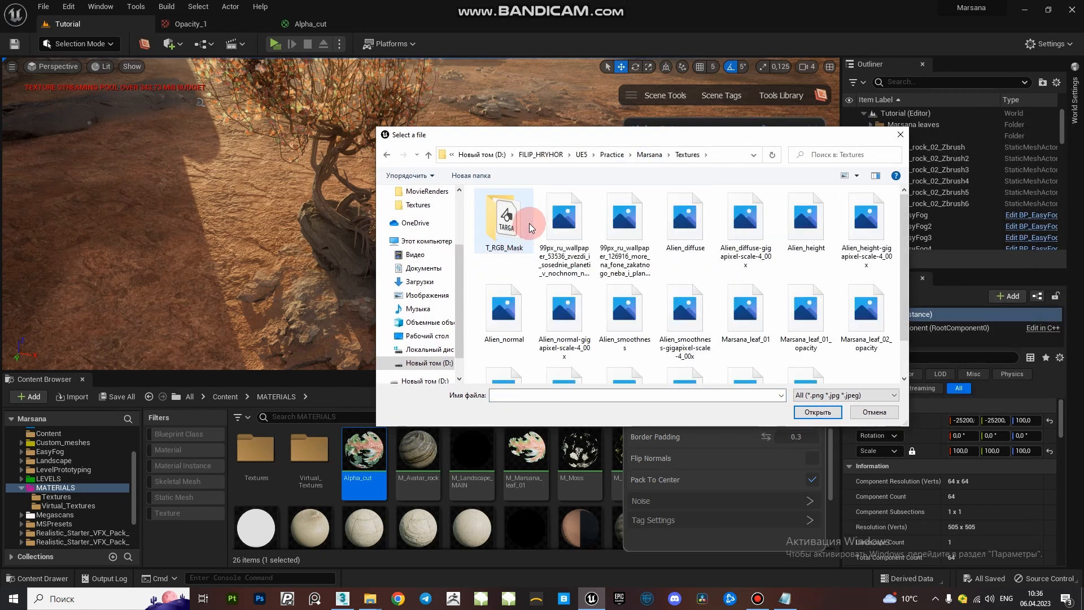
{"action": "scroll", "coordinate": [714, 228], "scroll_direction": "down", "scroll_amount": 1}
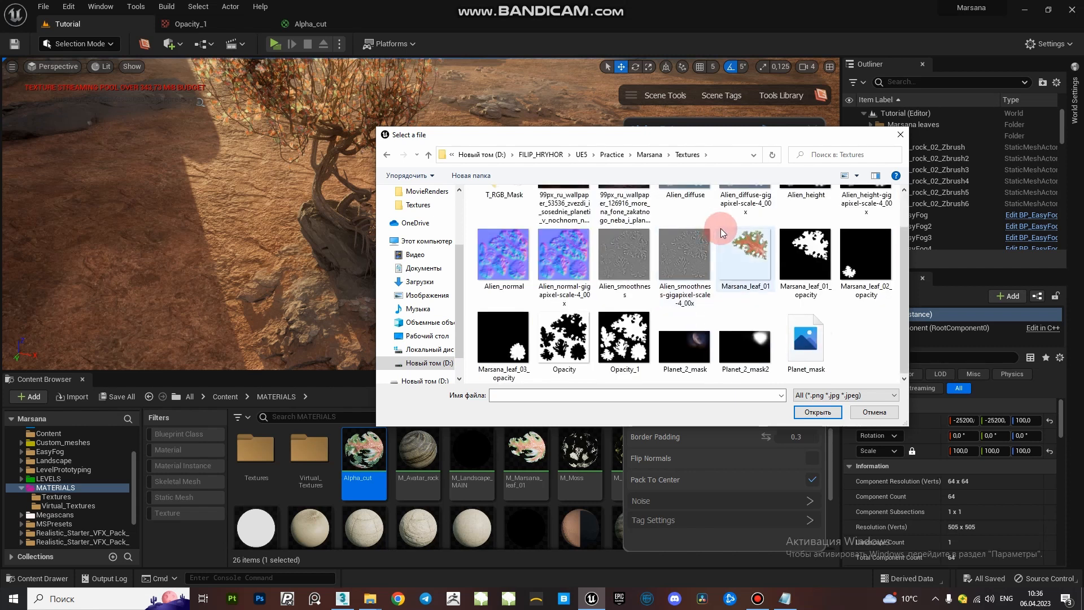
{"action": "left_click", "coordinate": [624, 339]}
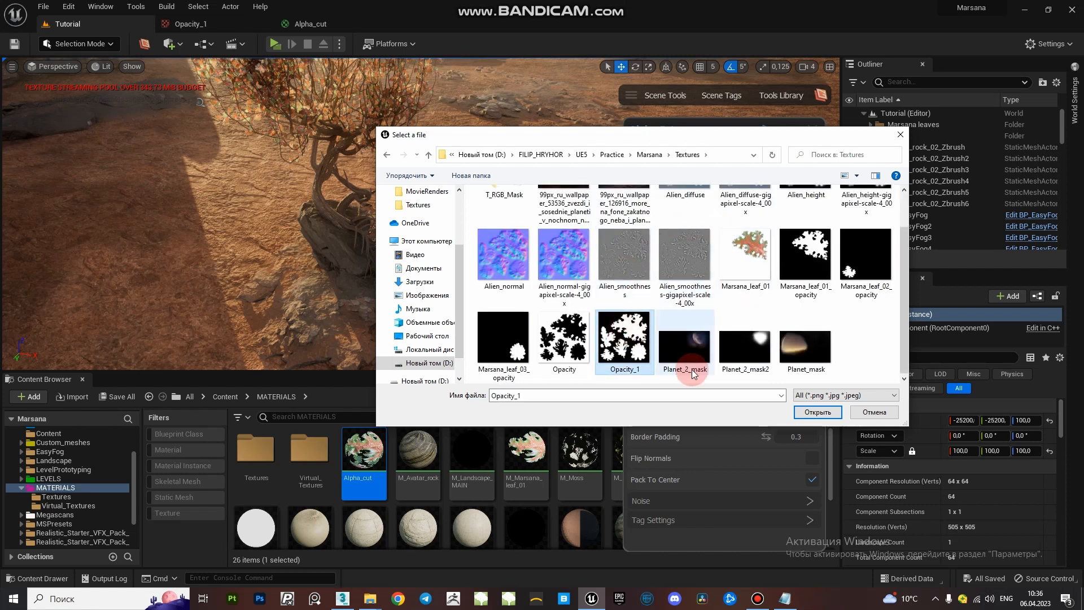
{"action": "left_click", "coordinate": [819, 411]}
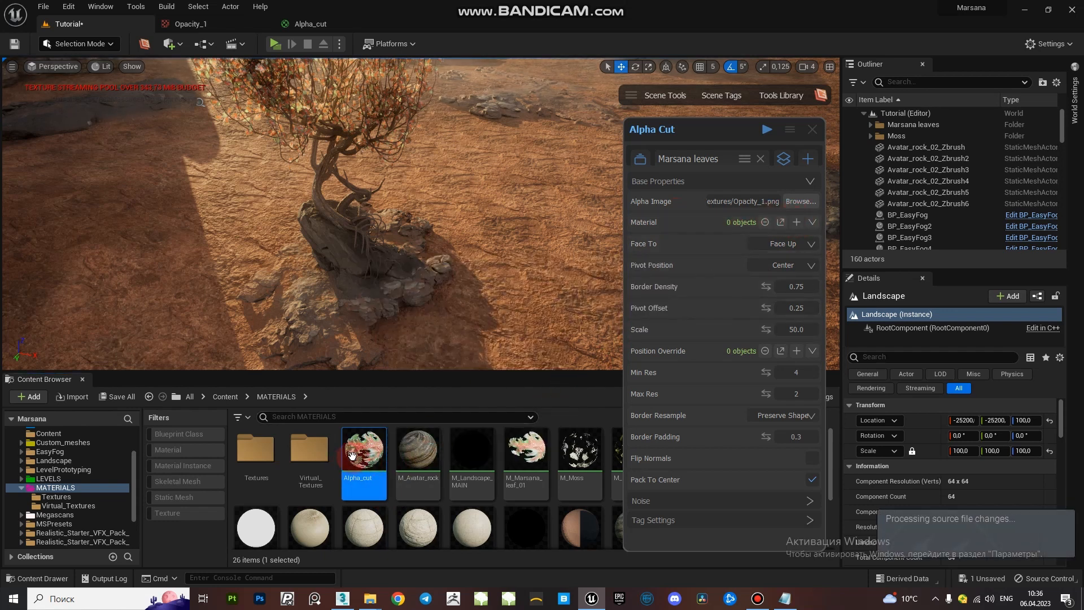
Step: Assign the Alpha_cut material to the Alpha Cut tool's Material property
{"action": "left_click_drag", "start_coordinate": [362, 449], "coordinate": [754, 244]}
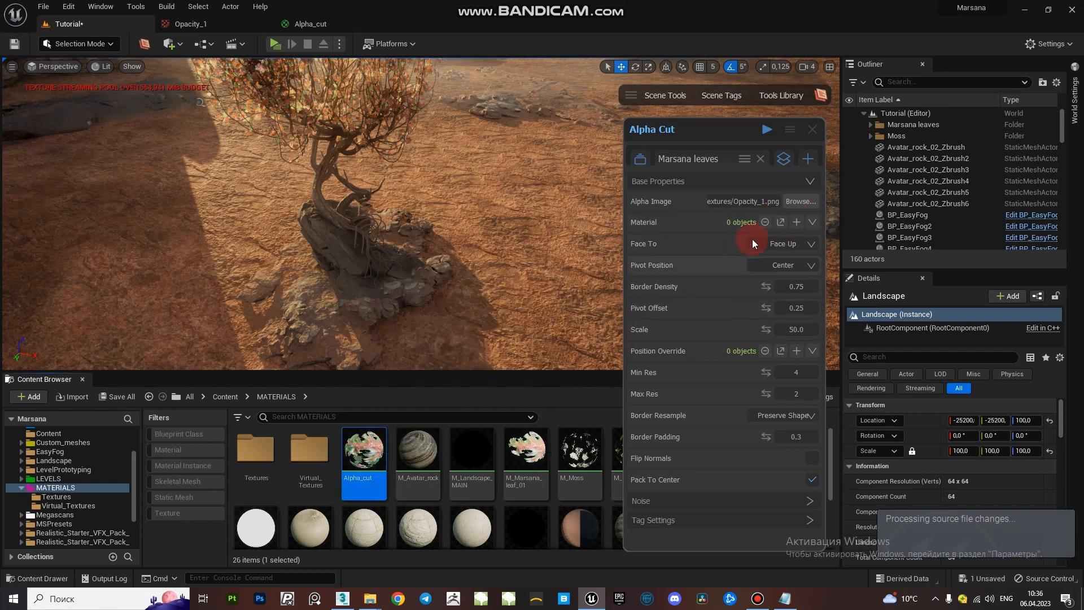
{"action": "left_click", "coordinate": [798, 222]}
Step: Spread the overlapping leaf cutouts apart along the Y axis so each one can be inspected separately
{"action": "right_click_drag", "start_coordinate": [420, 214], "coordinate": [512, 158]}
{"action": "left_click", "coordinate": [359, 278]}
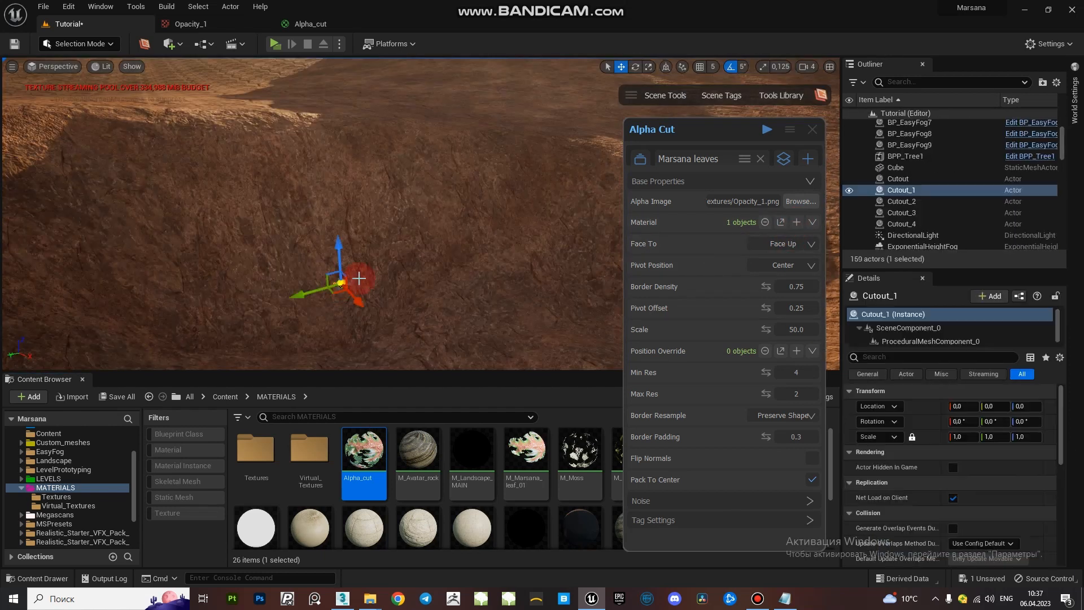
{"action": "key", "text": "f"}
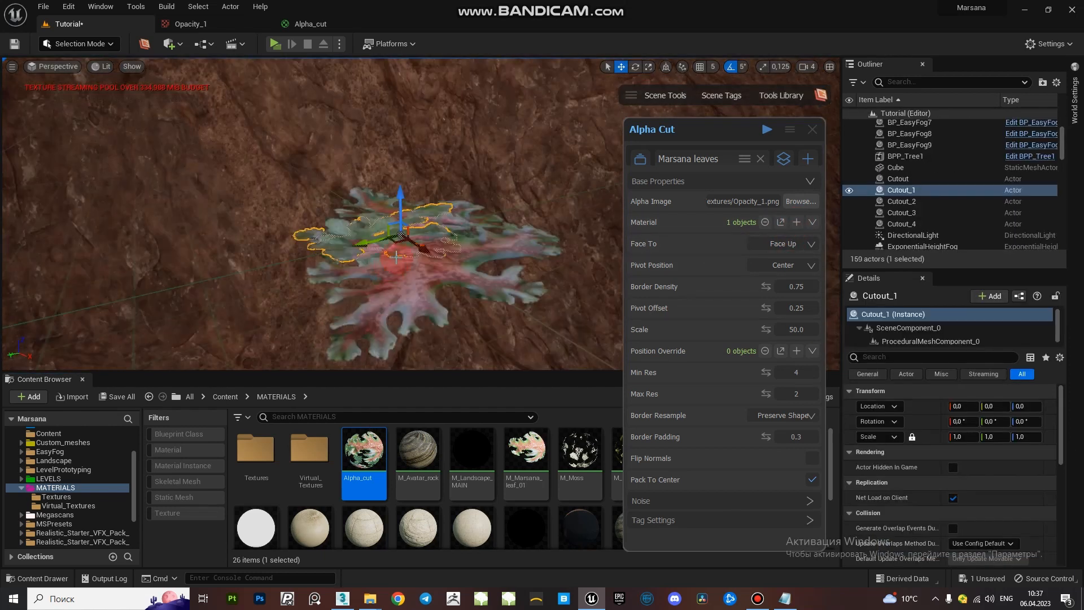
{"action": "right_click_drag", "start_coordinate": [421, 186], "coordinate": [381, 239]}
{"action": "left_click_drag", "start_coordinate": [365, 242], "coordinate": [429, 222]}
{"action": "left_click", "coordinate": [391, 246]}
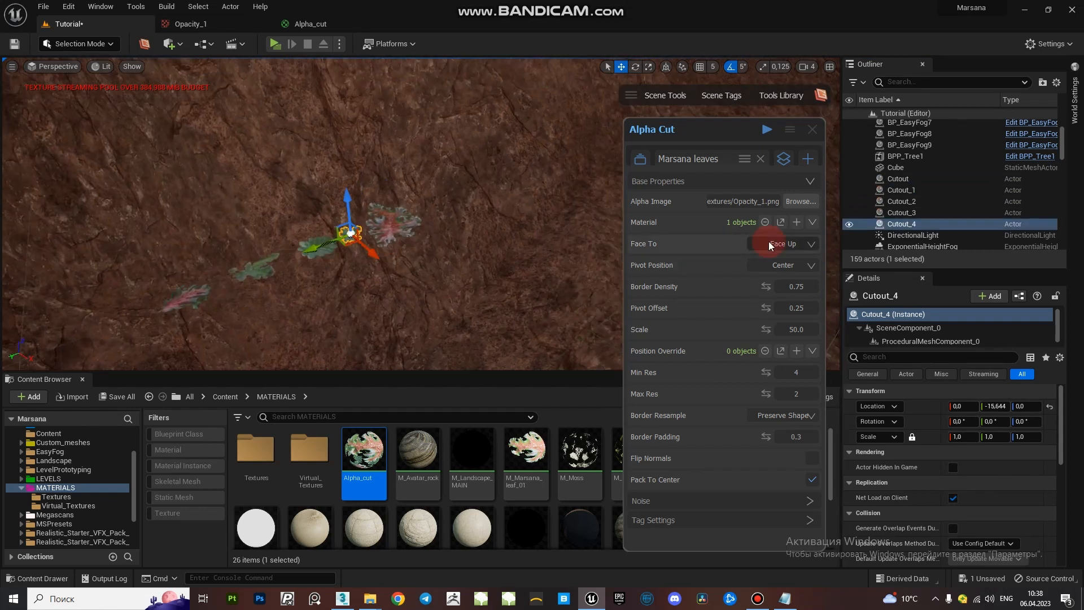
Step: Test the Bottom pivot position and Face Front direction on the leaf cutouts, and restore Center and Face Up
{"action": "left_click", "coordinate": [790, 263]}
{"action": "right_click_drag", "start_coordinate": [395, 226], "coordinate": [333, 220]}
{"action": "left_click", "coordinate": [785, 265]}
{"action": "left_click", "coordinate": [776, 297]}
{"action": "left_click", "coordinate": [788, 247]}
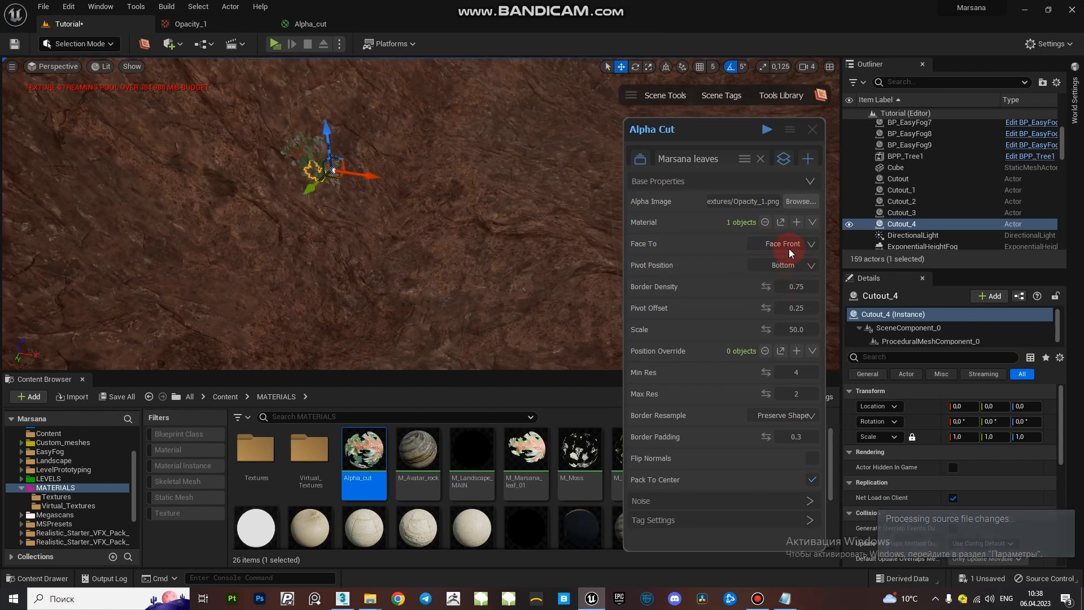
{"action": "left_click", "coordinate": [785, 270]}
{"action": "right_click_drag", "start_coordinate": [482, 240], "coordinate": [467, 215]}
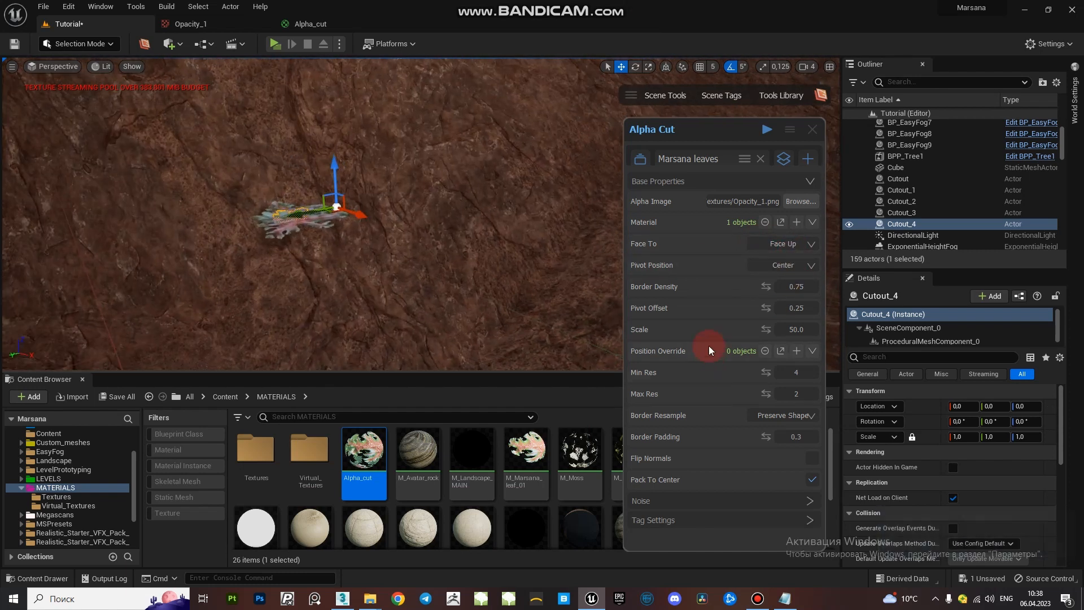
Step: Set the noise intensity of the leaf cutouts to 2.0
{"action": "left_click", "coordinate": [704, 501]}
{"action": "scroll", "coordinate": [703, 452], "scroll_direction": "down", "scroll_amount": 2}
{"action": "left_click_drag", "start_coordinate": [759, 453], "coordinate": [787, 450]}
{"action": "right_click_drag", "start_coordinate": [480, 238], "coordinate": [434, 225]}
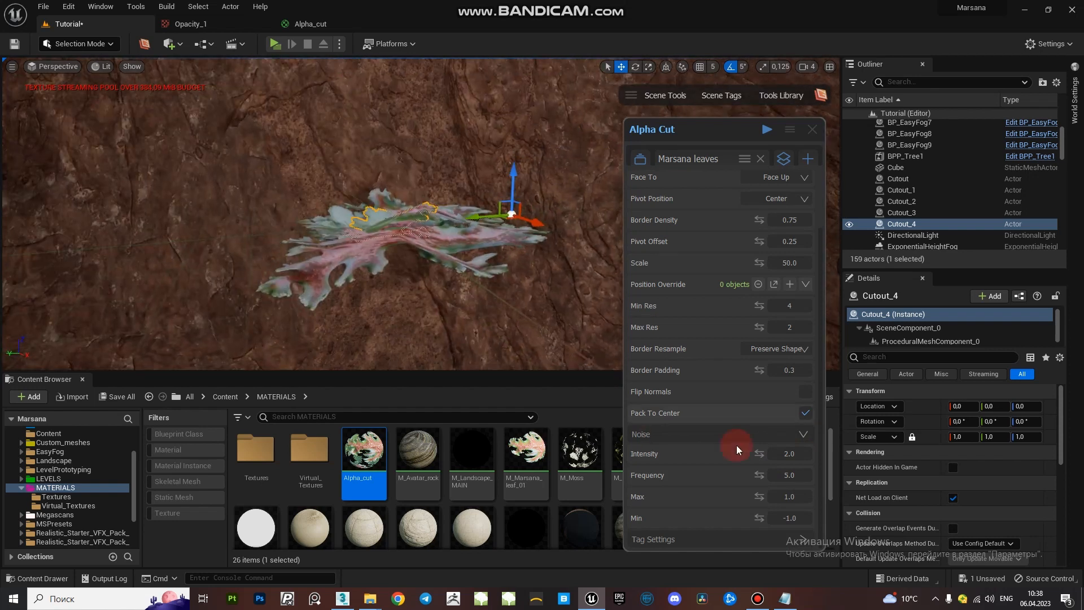
Step: Set the leaf noise frequency to 2.0, its maximum to 1.2 and its minimum to -1.1
{"action": "left_click_drag", "start_coordinate": [764, 474], "coordinate": [756, 471]}
{"action": "left_click", "coordinate": [794, 496]}
{"action": "key", "text": "BackSpace"}
{"action": "type", "text": "2"}
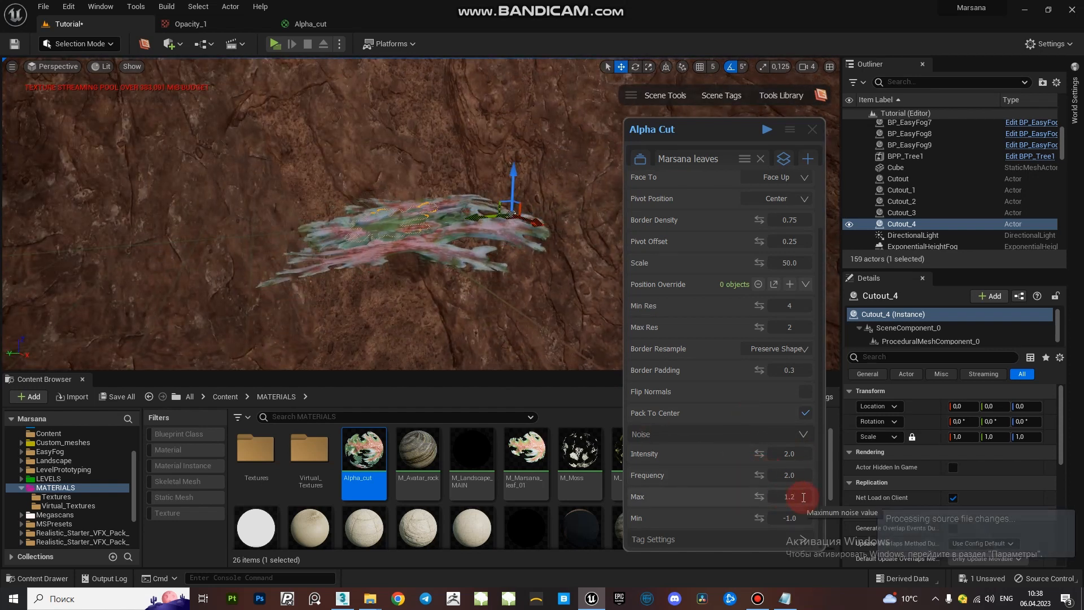
{"action": "left_click", "coordinate": [803, 516]}
{"action": "key", "text": "BackSpace"}
{"action": "type", "text": "1"}
Step: Move the Cutout leaf along the Y axis to about 28 and adjust the viewport camera speed
{"action": "right_click_drag", "start_coordinate": [452, 226], "coordinate": [430, 243]}
{"action": "left_click", "coordinate": [399, 237]}
{"action": "left_click_drag", "start_coordinate": [378, 216], "coordinate": [237, 226]}
{"action": "right_click_drag", "start_coordinate": [339, 226], "coordinate": [310, 203]}
{"action": "left_click", "coordinate": [807, 67]}
{"action": "left_click", "coordinate": [816, 92]}
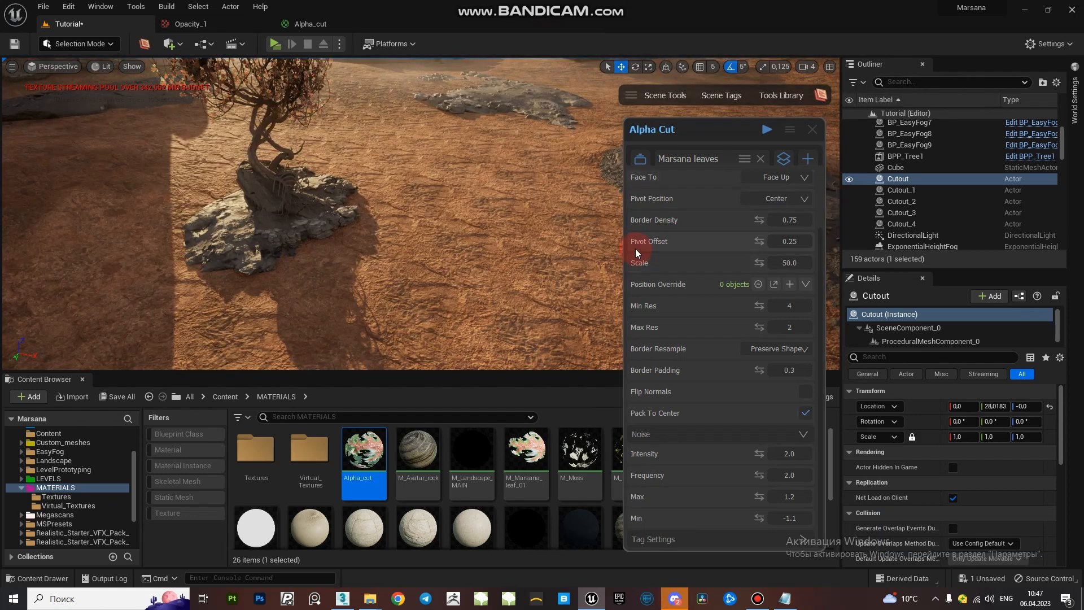
Step: Create an object tag named "Marsana leaves" from the five Cutout actors, Cutout through Cutout_4
{"action": "left_click", "coordinate": [737, 95]}
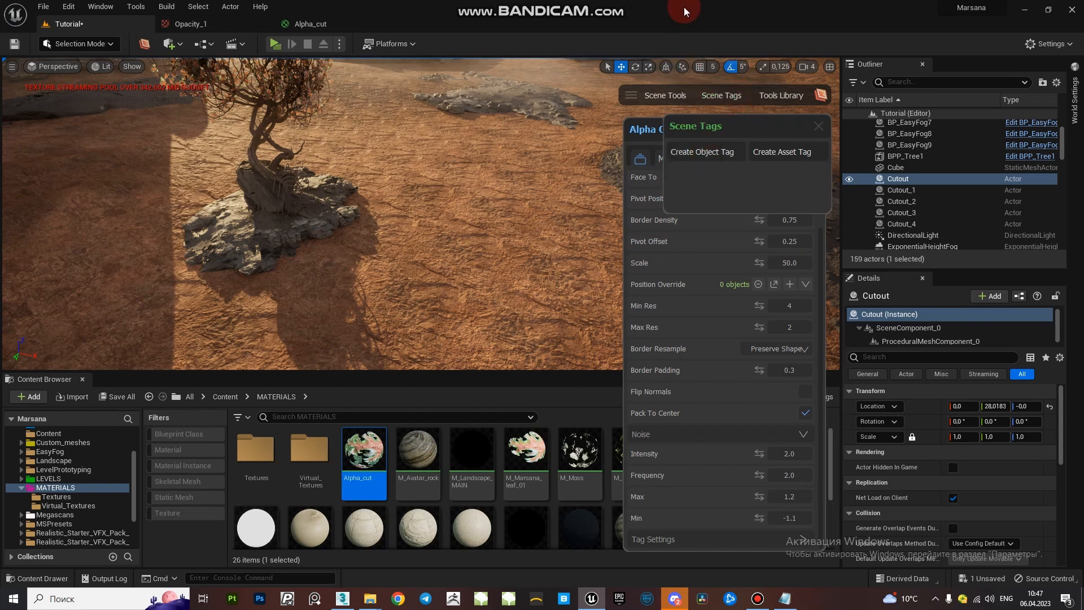
{"action": "left_click", "coordinate": [912, 181]}
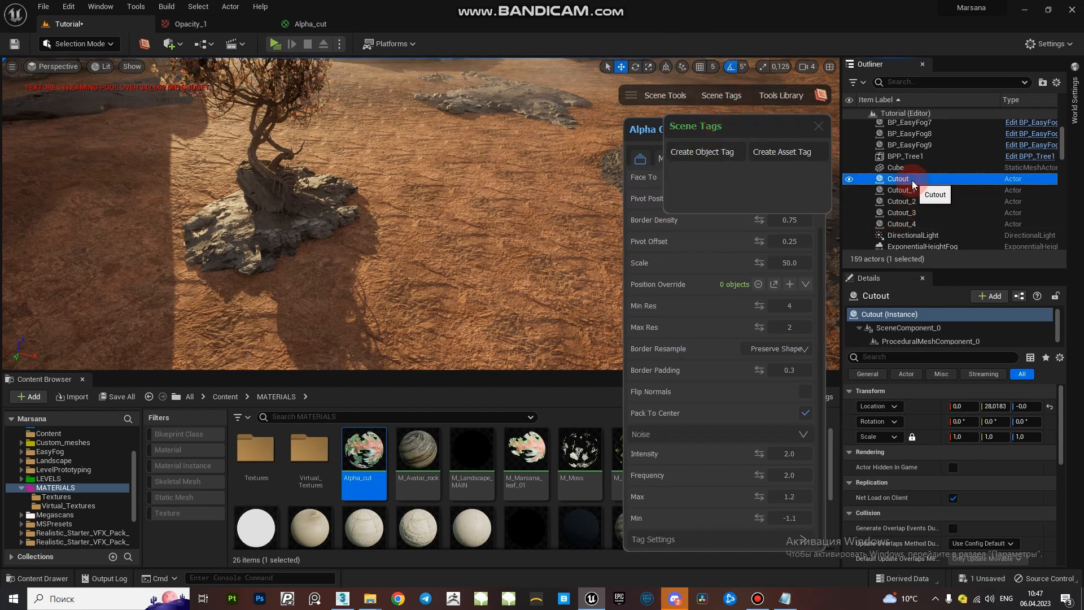
{"action": "left_click", "coordinate": [913, 225], "text": "shift"}
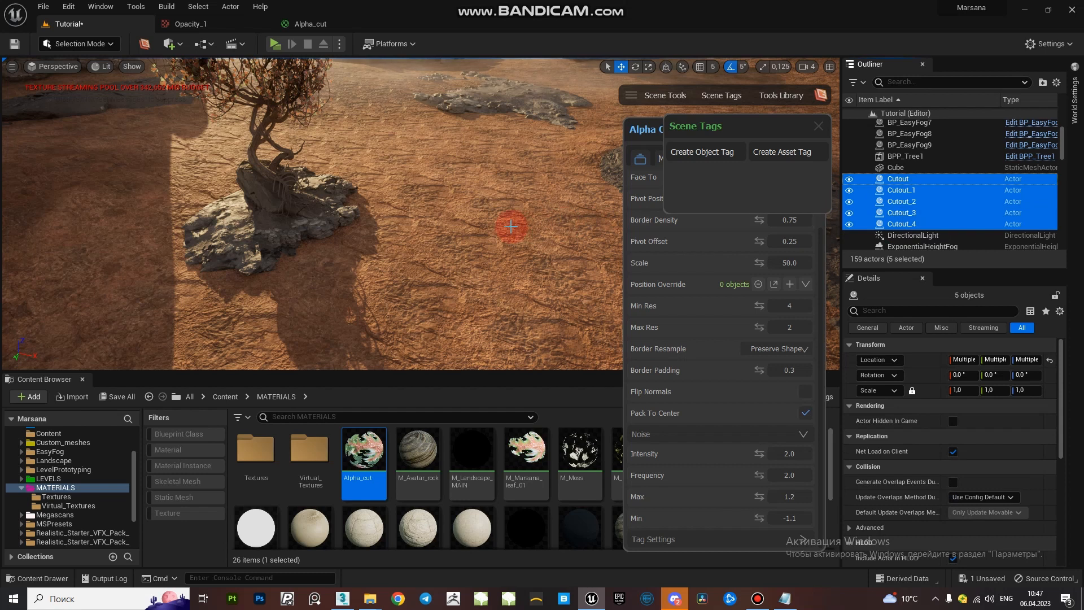
{"action": "left_click", "coordinate": [714, 150]}
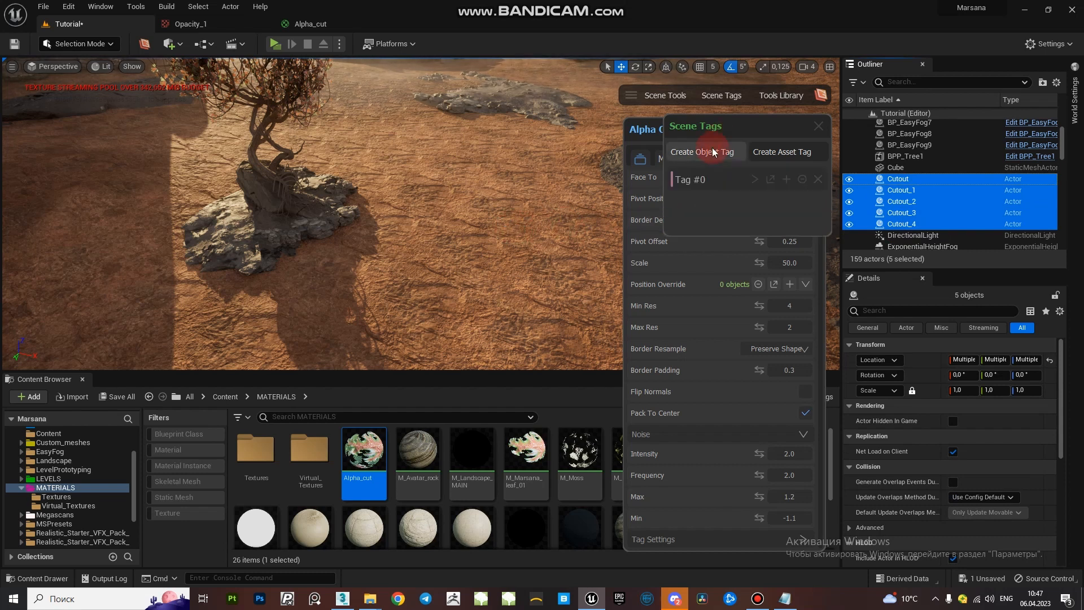
{"action": "left_click", "coordinate": [701, 180]}
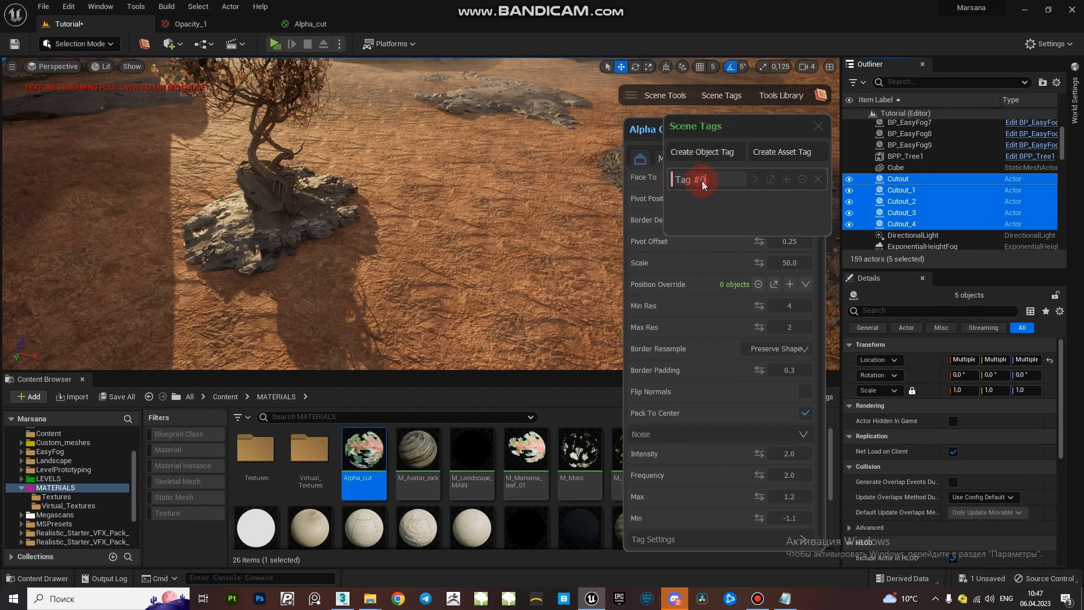
{"action": "left_click_drag", "start_coordinate": [717, 179], "coordinate": [662, 177]}
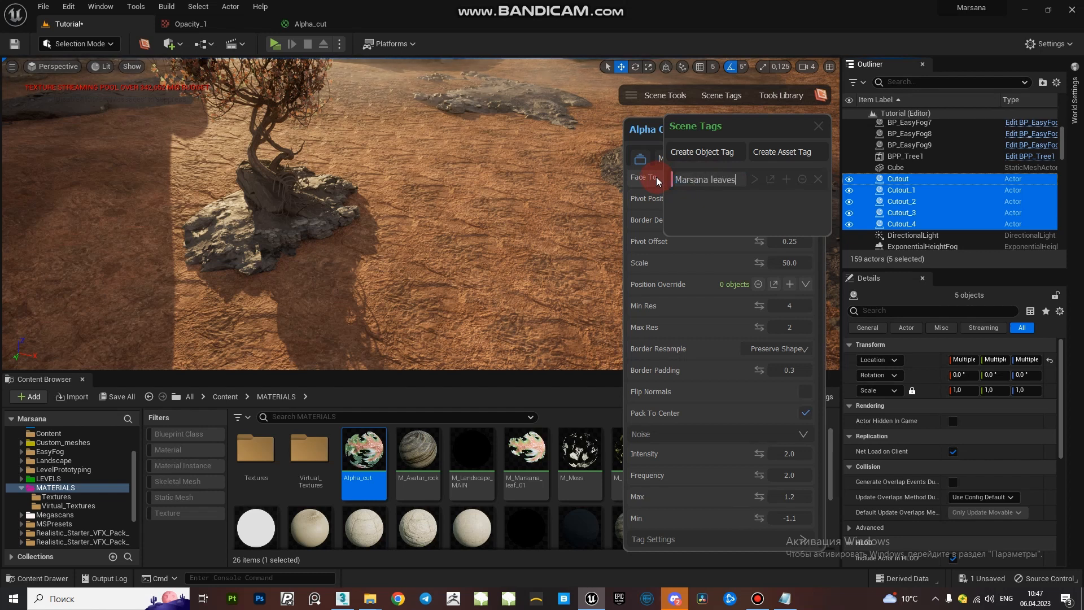
{"action": "key", "text": "Return"}
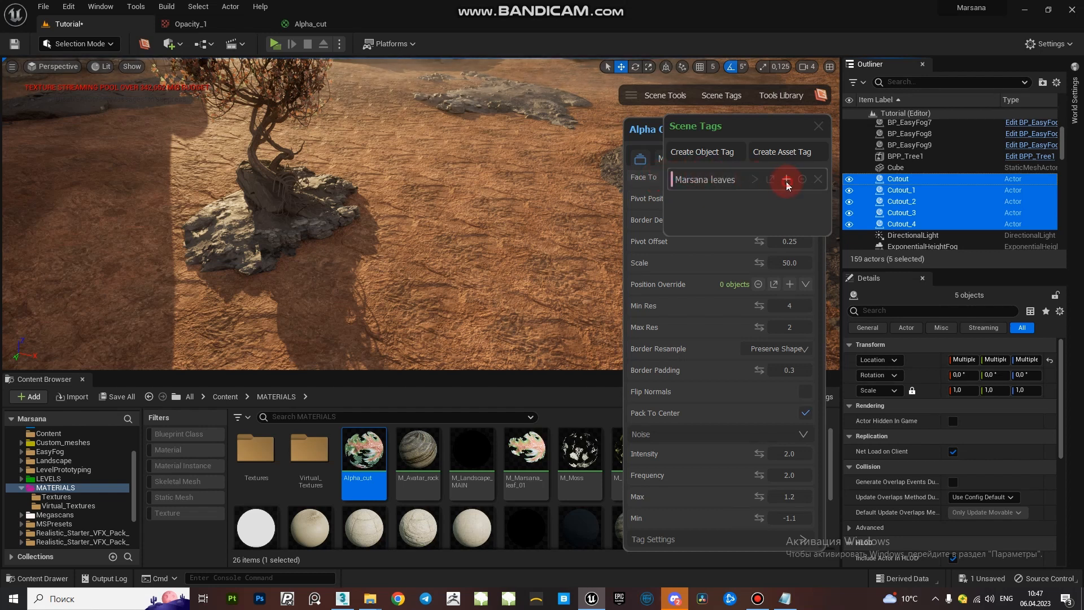
{"action": "left_click", "coordinate": [756, 180]}
{"action": "left_click", "coordinate": [756, 180]}
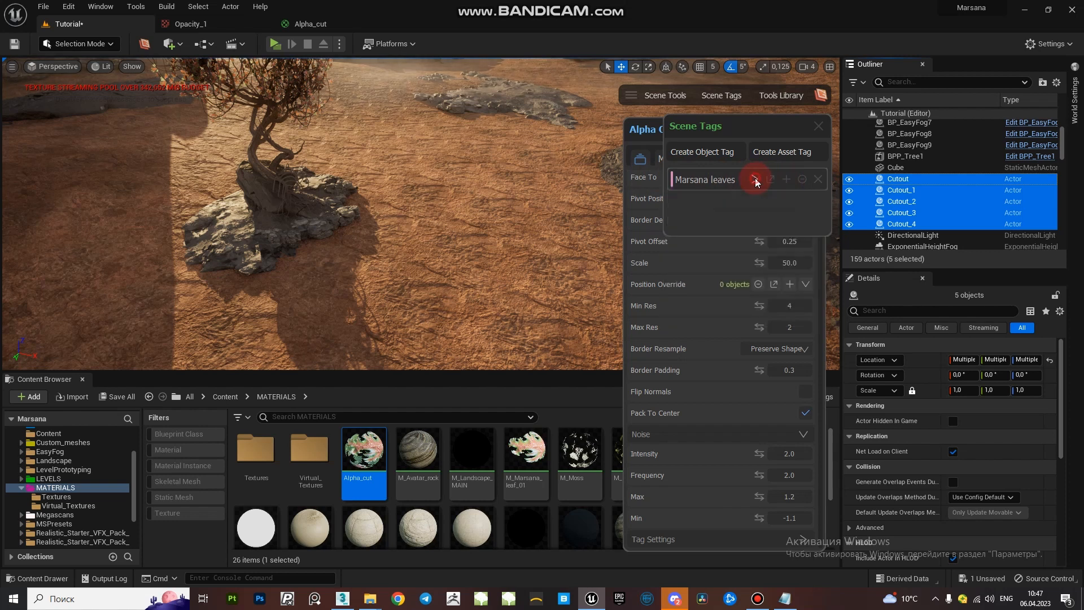
{"action": "left_click", "coordinate": [819, 127]}
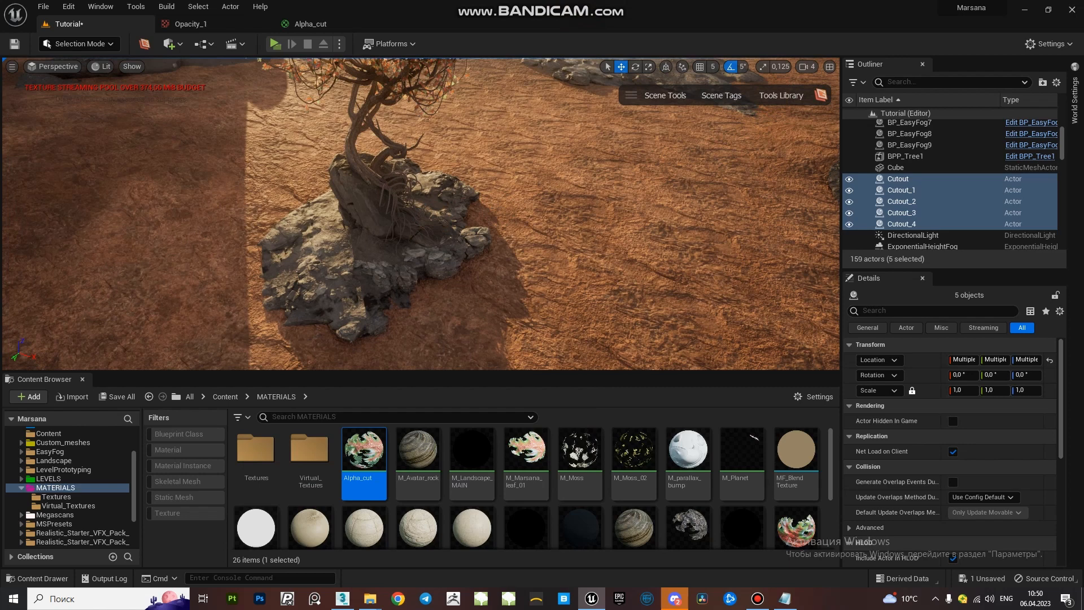
Step: Find the Surface Scatter tool with the search term "surface" and name its new scatter "Leaves under the tree"
{"action": "left_click_drag", "start_coordinate": [421, 214], "coordinate": [285, 202], "text": "alt"}
{"action": "scroll", "coordinate": [781, 121], "scroll_direction": "down", "scroll_amount": 5}
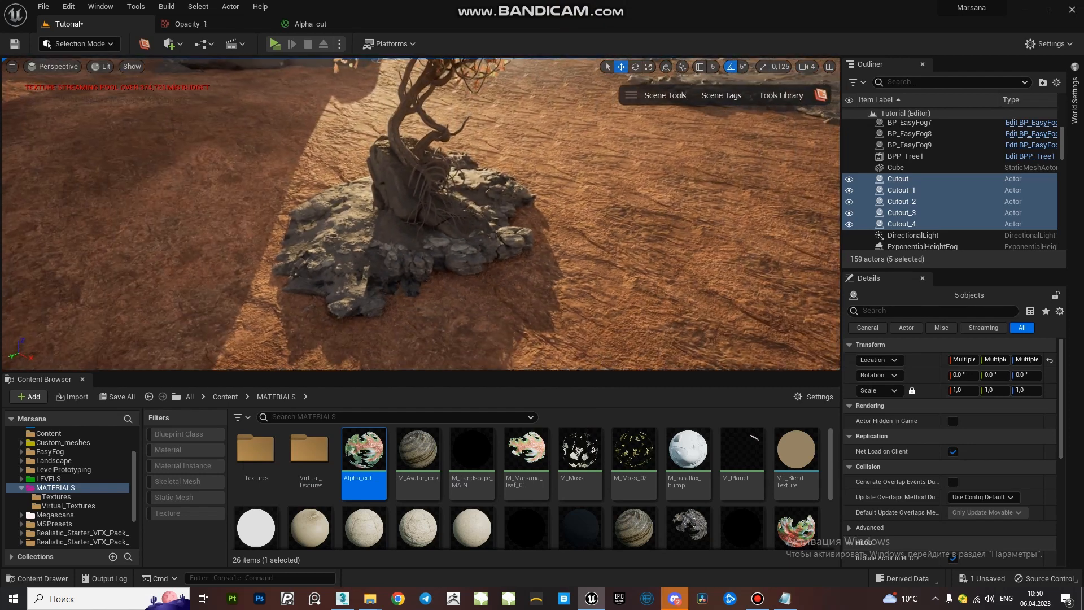
{"action": "left_click", "coordinate": [786, 96]}
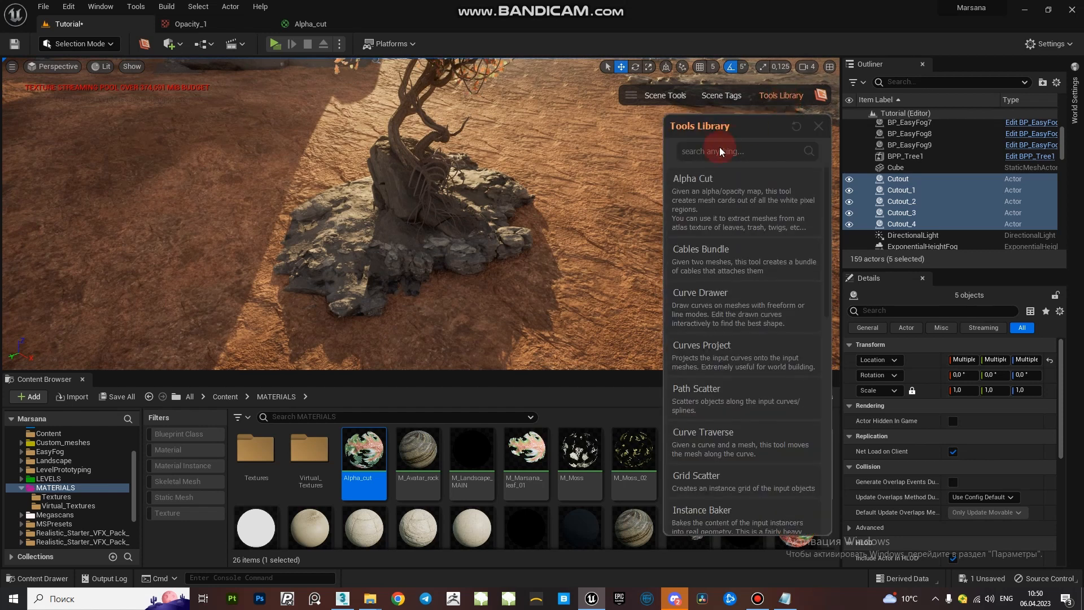
{"action": "left_click", "coordinate": [718, 150]}
{"action": "type", "text": "surface"}
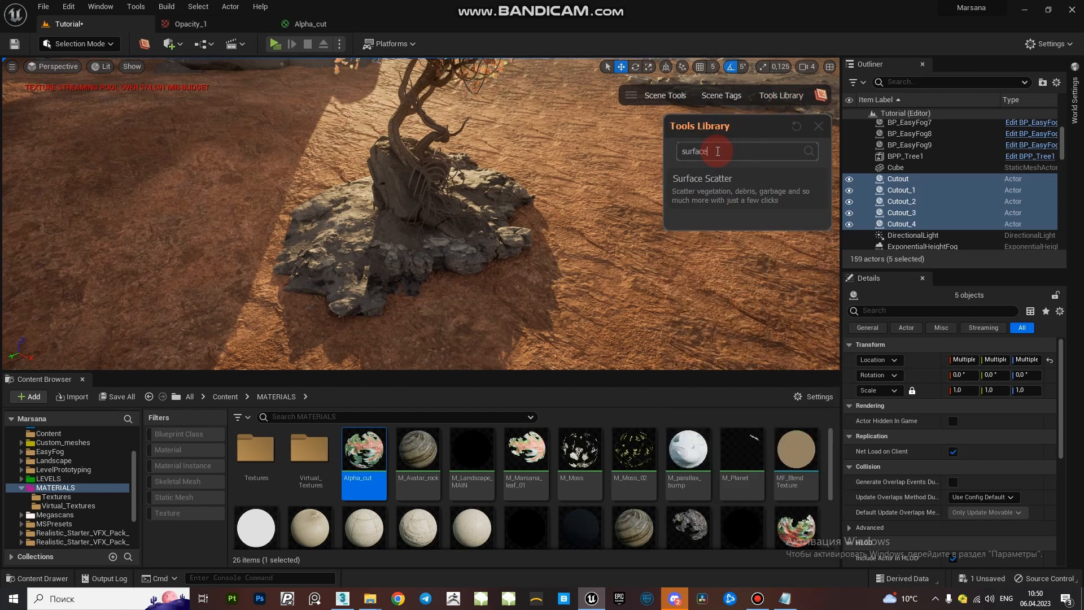
{"action": "left_click", "coordinate": [738, 192]}
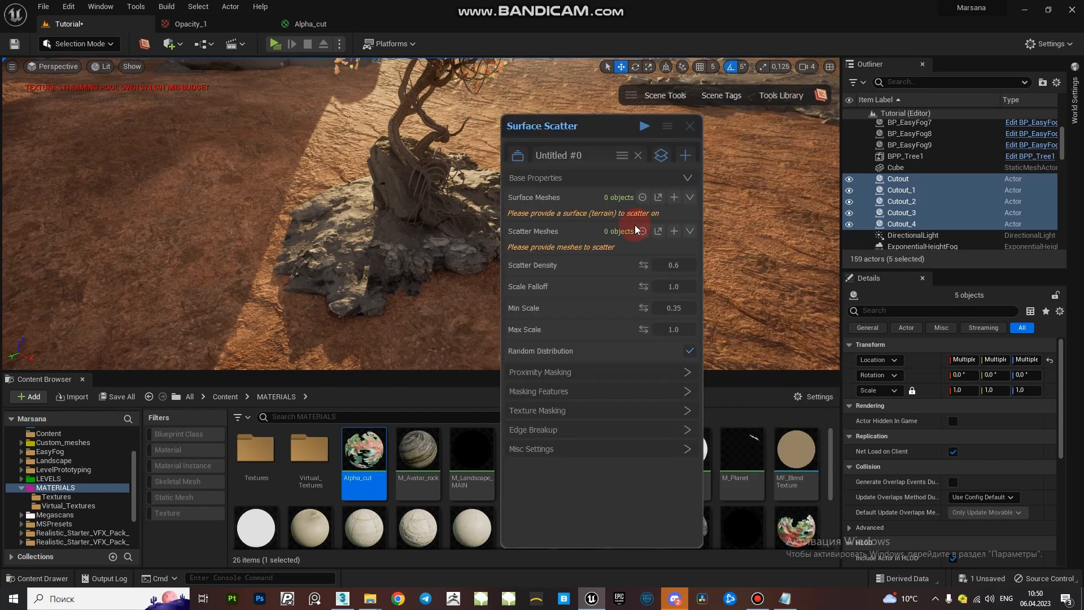
{"action": "left_click_drag", "start_coordinate": [578, 130], "coordinate": [615, 167]}
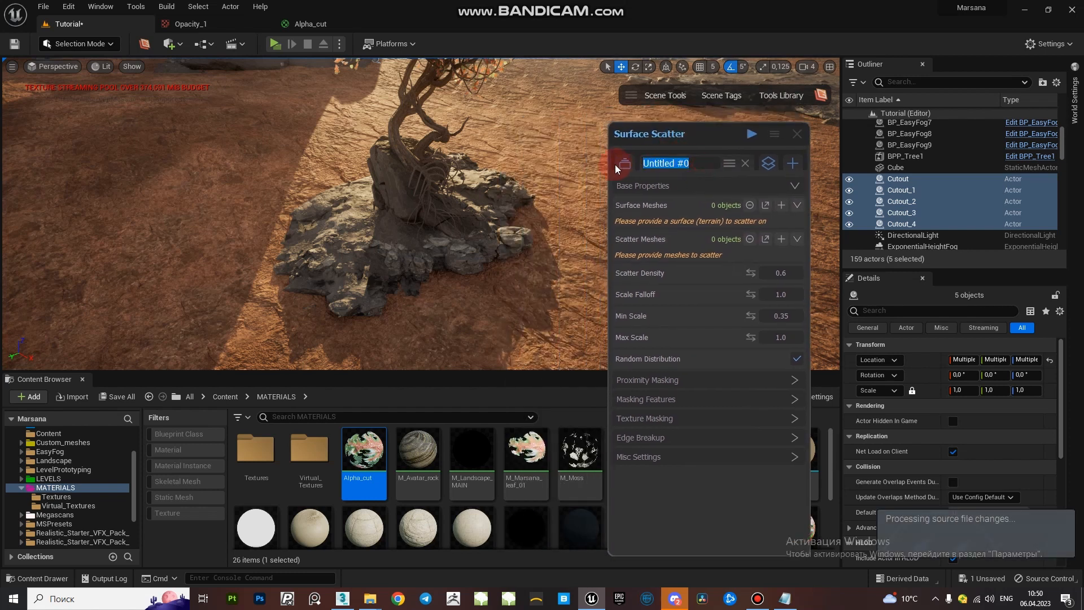
{"action": "type", "text": "L"}
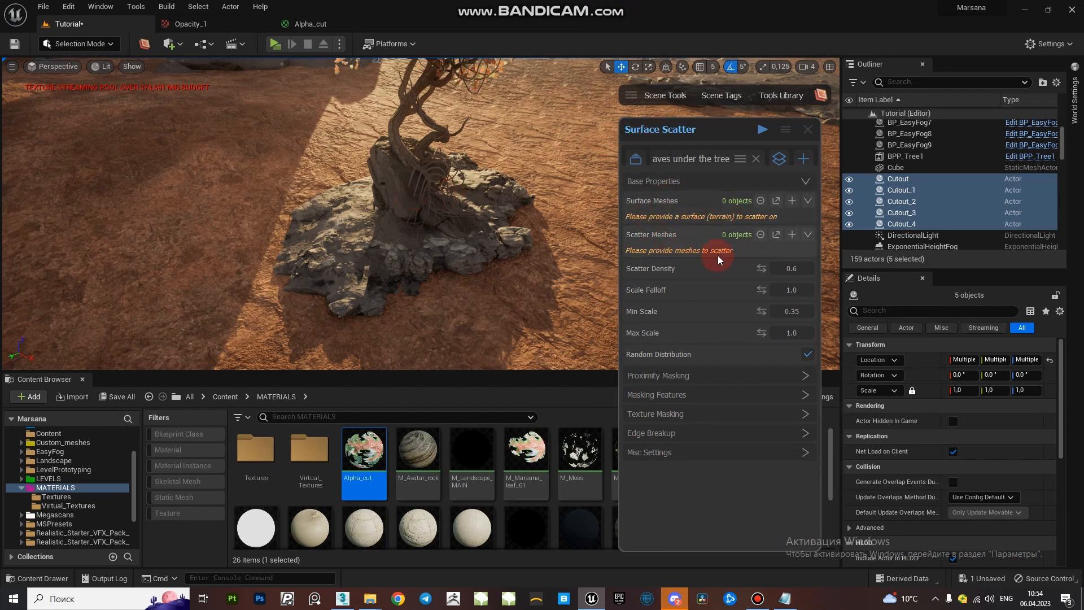
Step: Assign the sandstone ledge under the tree as the surface mesh and the "Marsana leaves" tag as the scatter meshes
{"action": "left_click", "coordinate": [361, 236]}
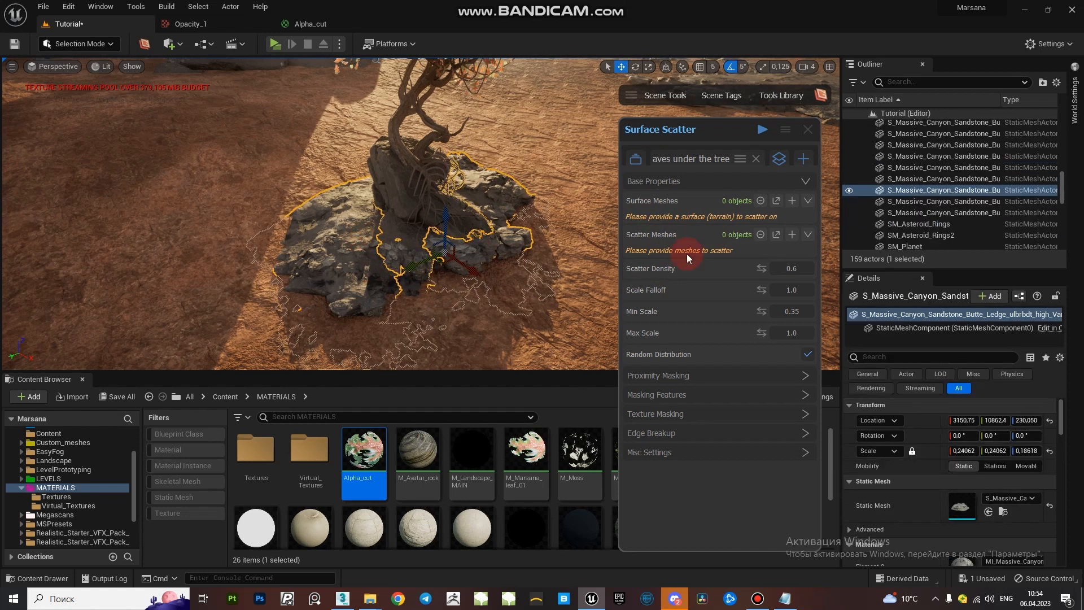
{"action": "left_click", "coordinate": [792, 201]}
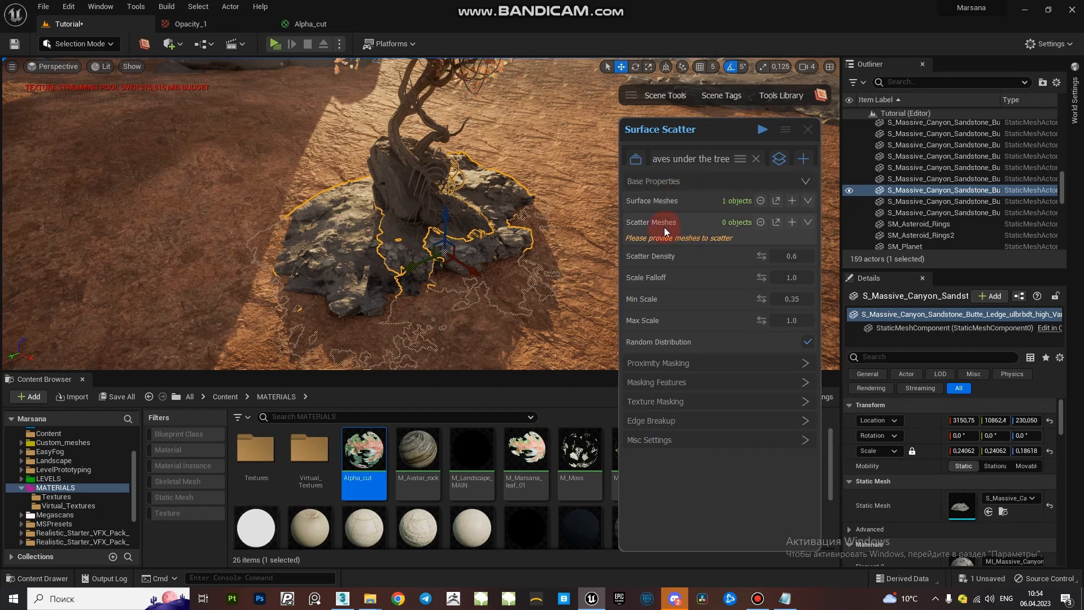
{"action": "left_click", "coordinate": [793, 201]}
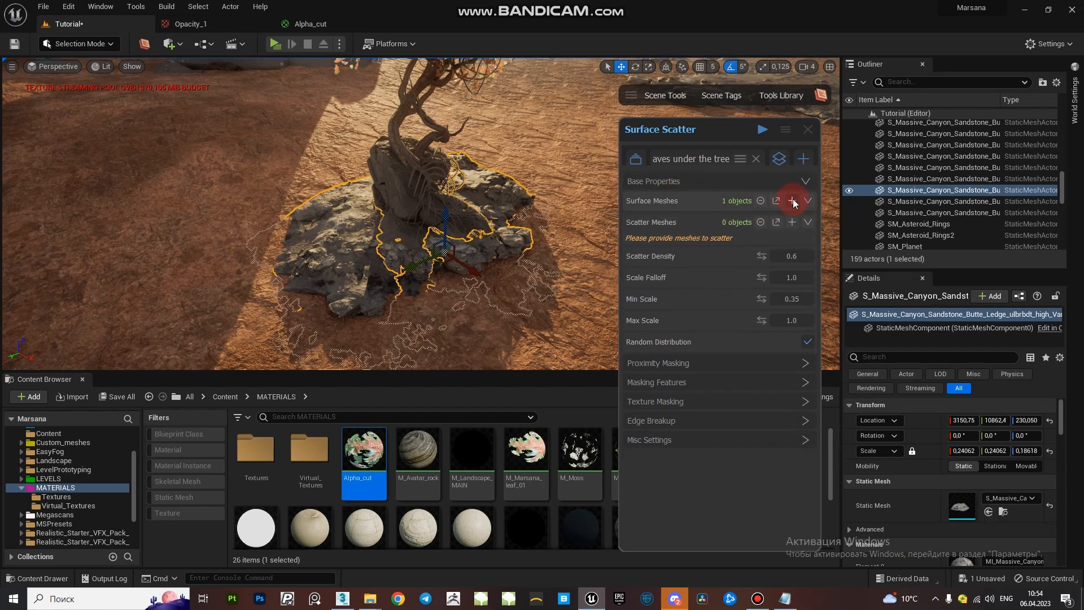
{"action": "right_click", "coordinate": [690, 227]}
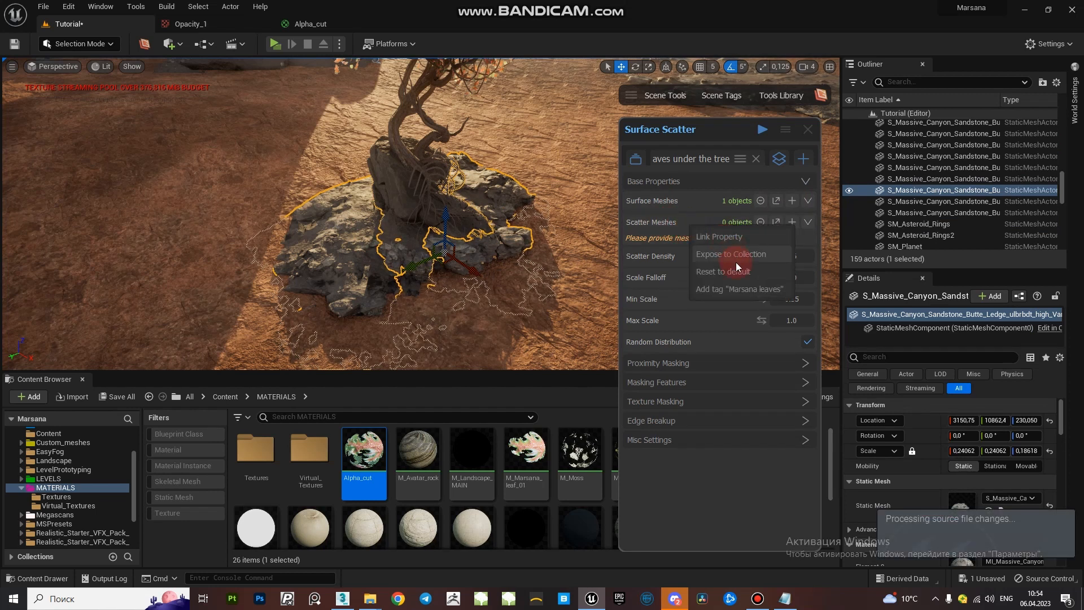
{"action": "left_click", "coordinate": [742, 288]}
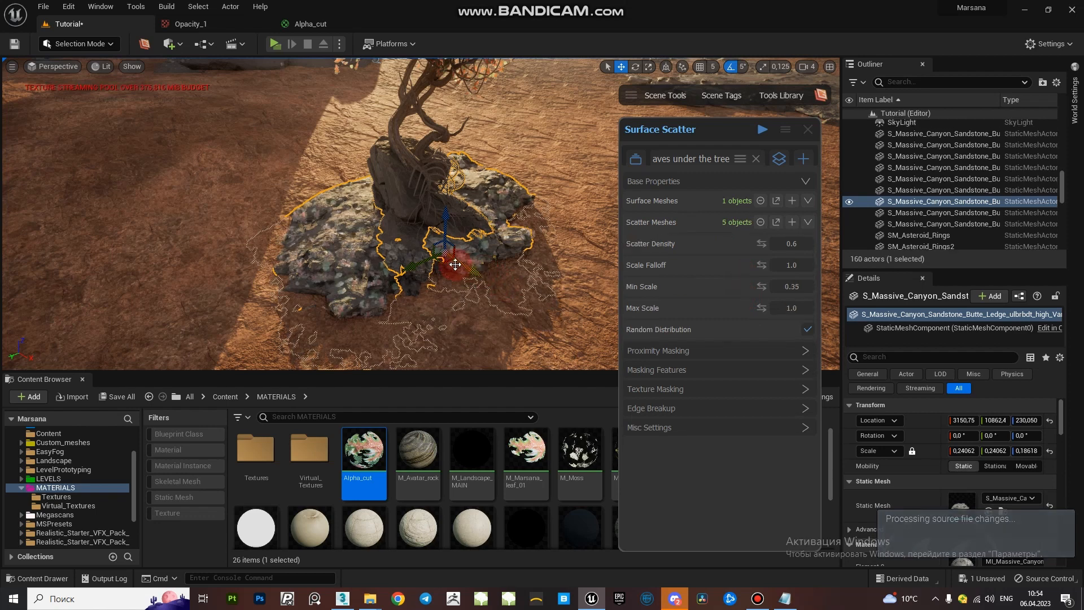
Step: Set the scatter density of the leaves under the tree to 0.45
{"action": "right_click_drag", "start_coordinate": [440, 261], "coordinate": [439, 235]}
{"action": "key", "text": "w"}
{"action": "key", "text": "d"}
{"action": "key", "text": "s"}
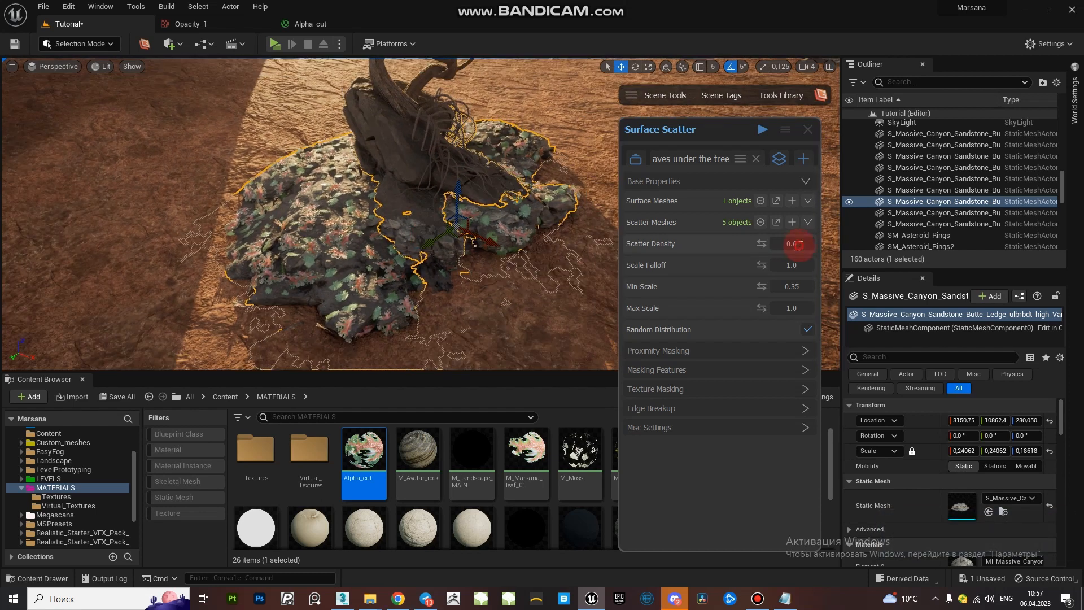
{"action": "type", "text": "0.5"}
{"action": "key", "text": "BackSpace"}
{"action": "type", "text": "45"}
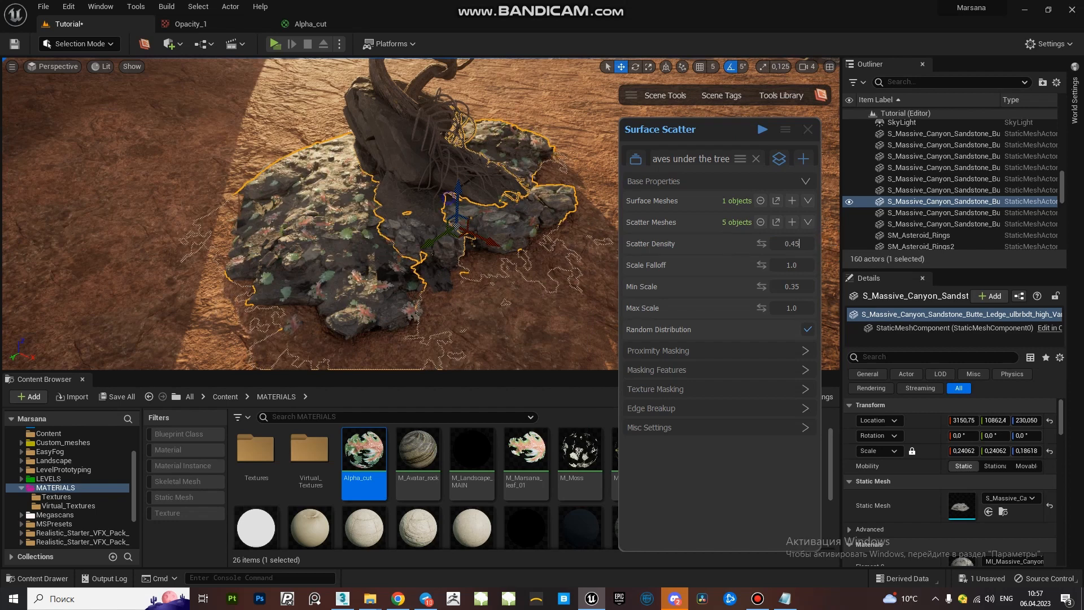
Step: Set the scattered leaves' minimum scale to 0.3, and try a maximum scale of 0.8 before setting it to 0.9
{"action": "key", "text": "w"}
{"action": "right_click_drag", "start_coordinate": [438, 234], "coordinate": [390, 206]}
{"action": "key", "text": "s"}
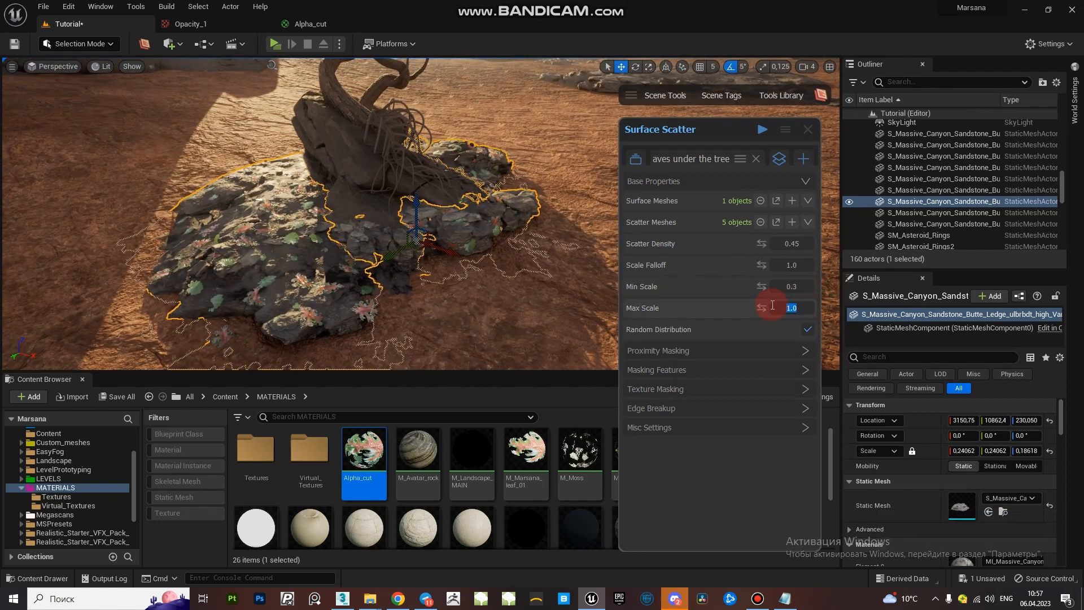
{"action": "type", "text": "0.8"}
{"action": "key", "text": "Return"}
{"action": "right_click_drag", "start_coordinate": [376, 189], "coordinate": [440, 225]}
{"action": "left_click", "coordinate": [805, 309]}
{"action": "type", "text": "0.9"}
{"action": "key", "text": "Return"}
{"action": "key", "text": "s"}
{"action": "right_click_drag", "start_coordinate": [417, 226], "coordinate": [435, 184]}
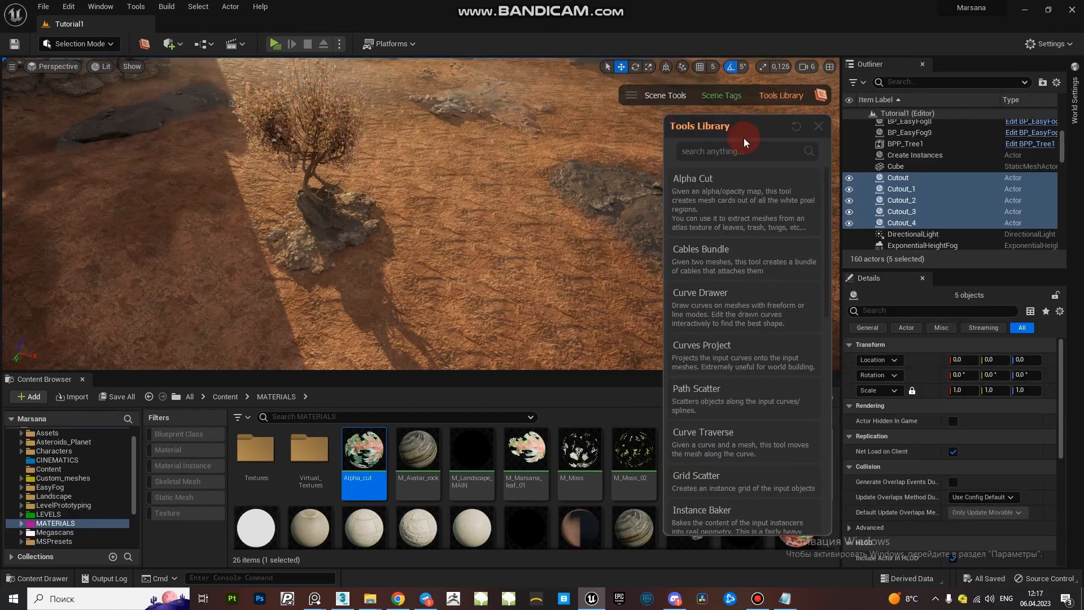
Step: Open another Surface Scatter tool from the library and name its scatter "Leaves on the ground"
{"action": "left_click", "coordinate": [736, 150]}
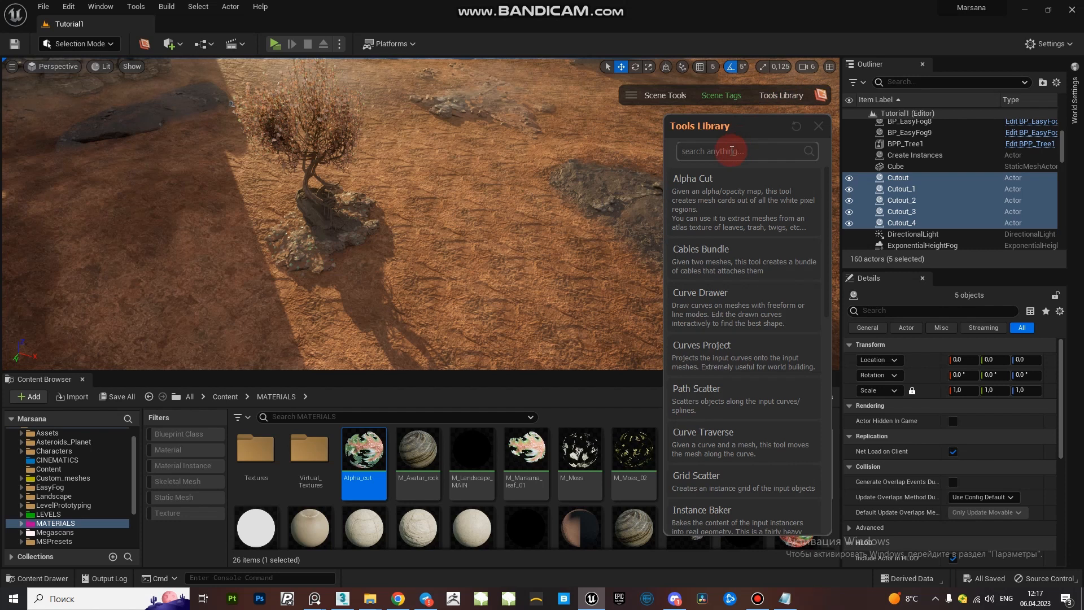
{"action": "type", "text": "surface"}
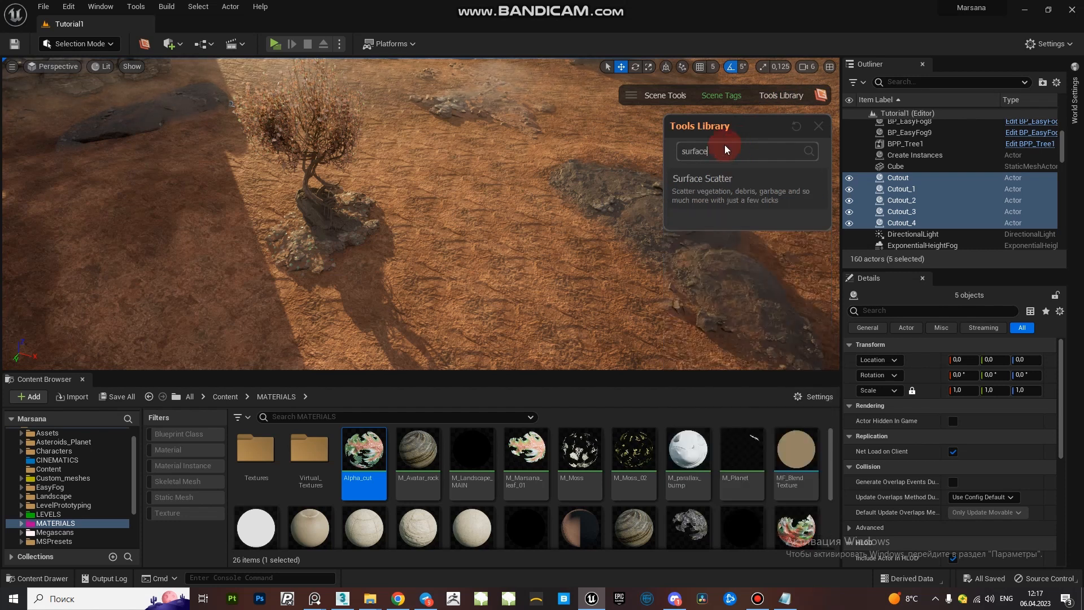
{"action": "left_click", "coordinate": [734, 183]}
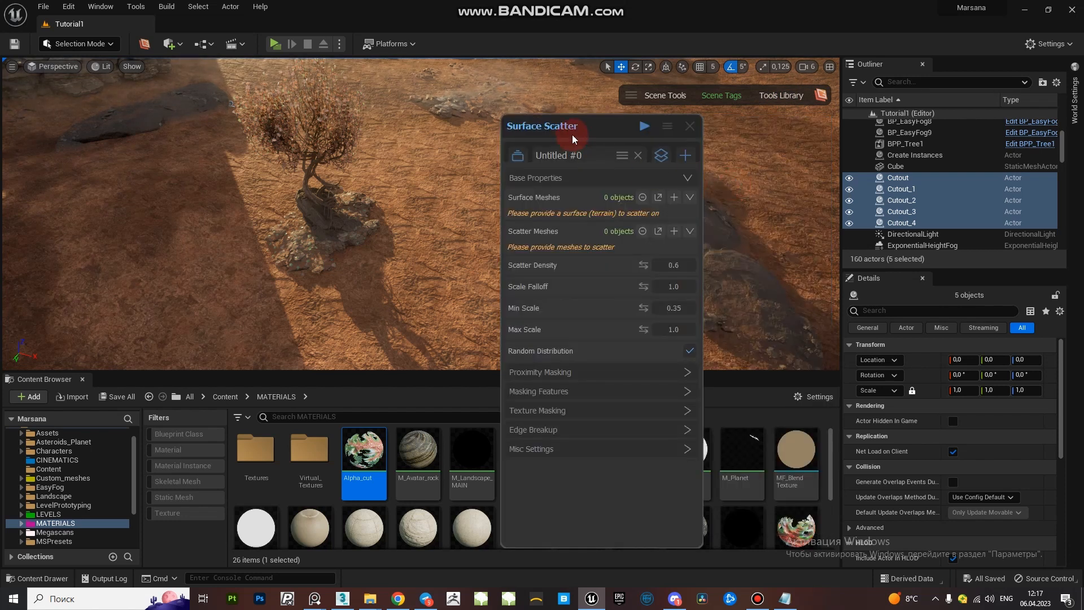
{"action": "left_click_drag", "start_coordinate": [572, 135], "coordinate": [688, 134]}
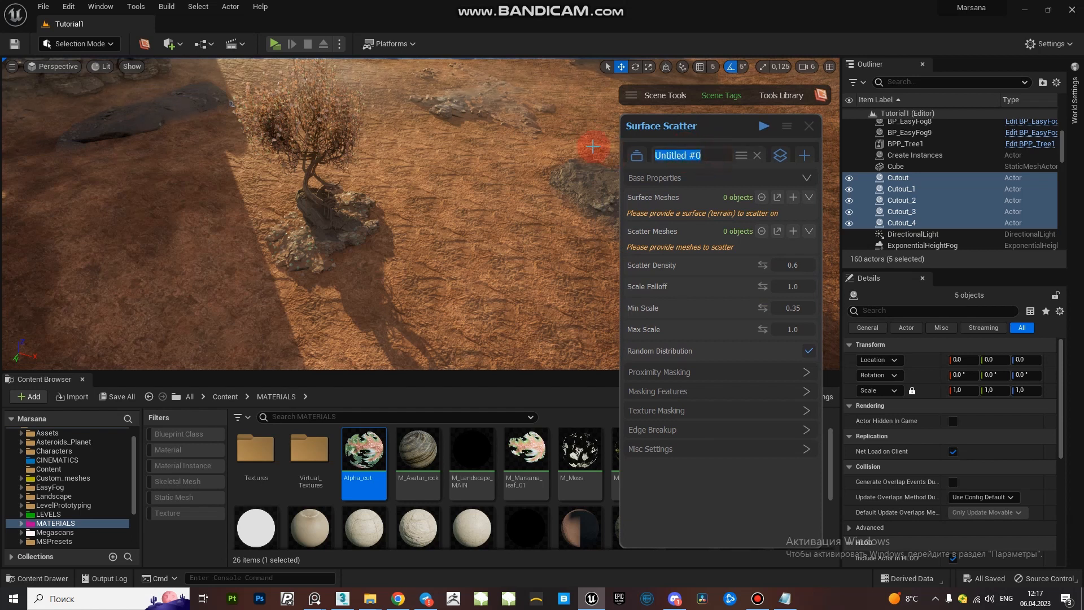
{"action": "type", "text": "Lea"}
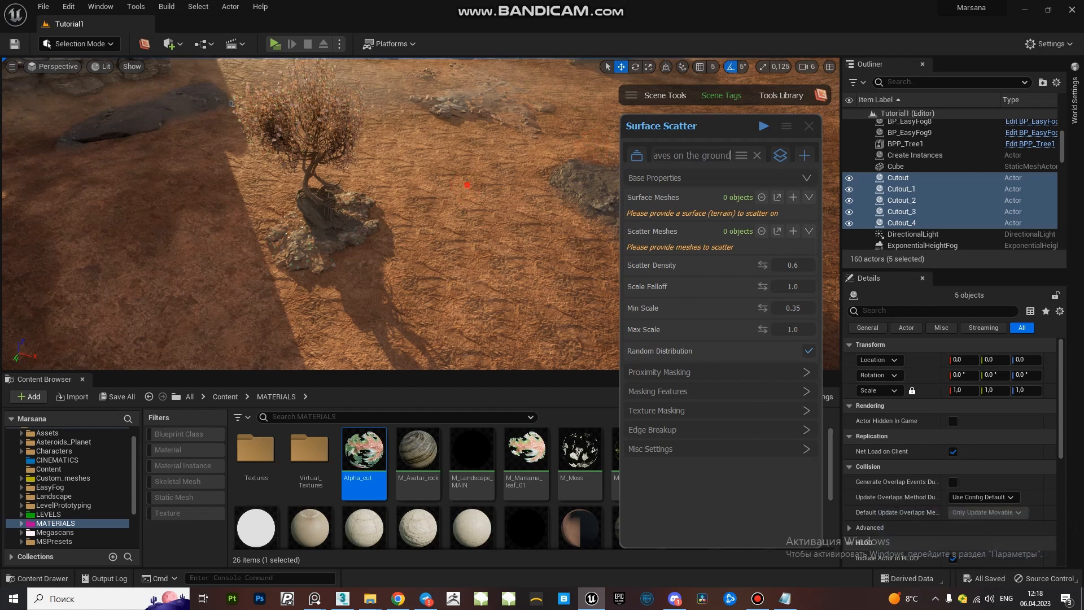
Step: Assign the Landscape as the surface mesh and the "Marsana leaves" tag as the scatter meshes
{"action": "left_click", "coordinate": [467, 184]}
{"action": "left_click", "coordinate": [793, 197]}
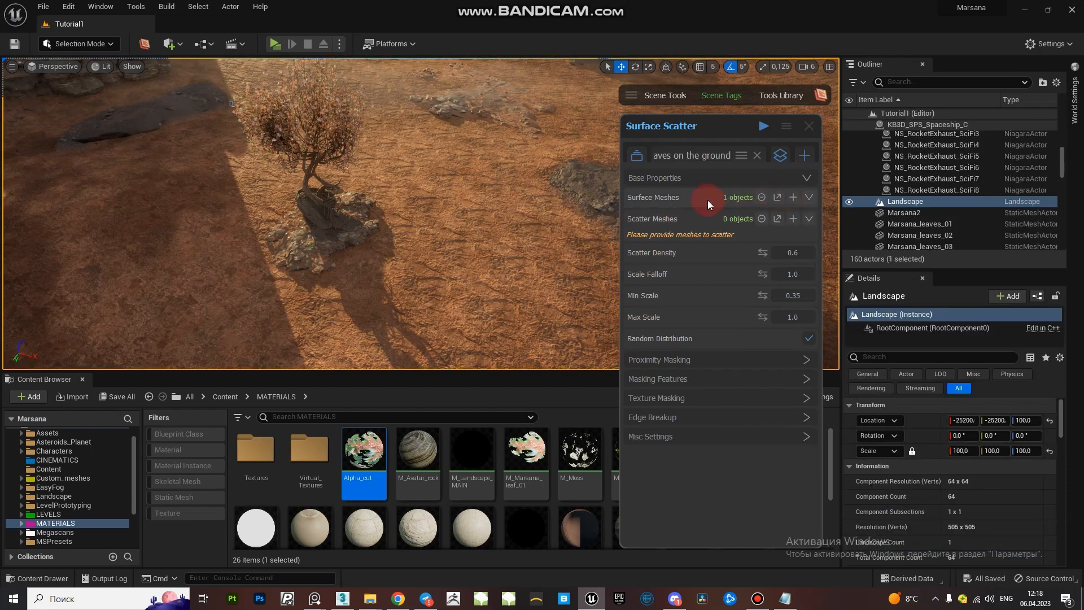
{"action": "right_click", "coordinate": [699, 218]}
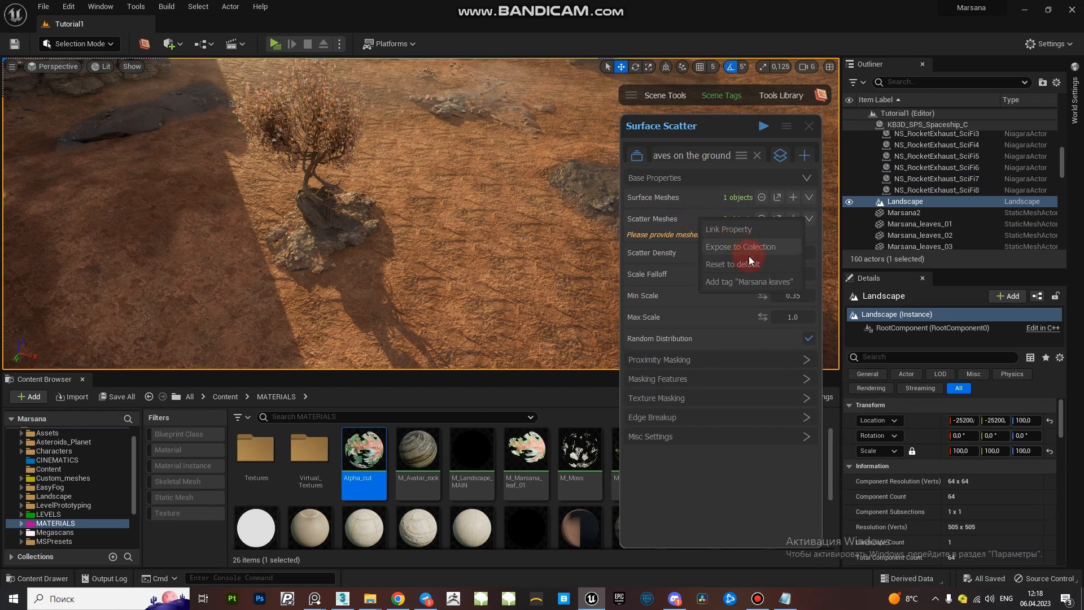
{"action": "left_click", "coordinate": [752, 283]}
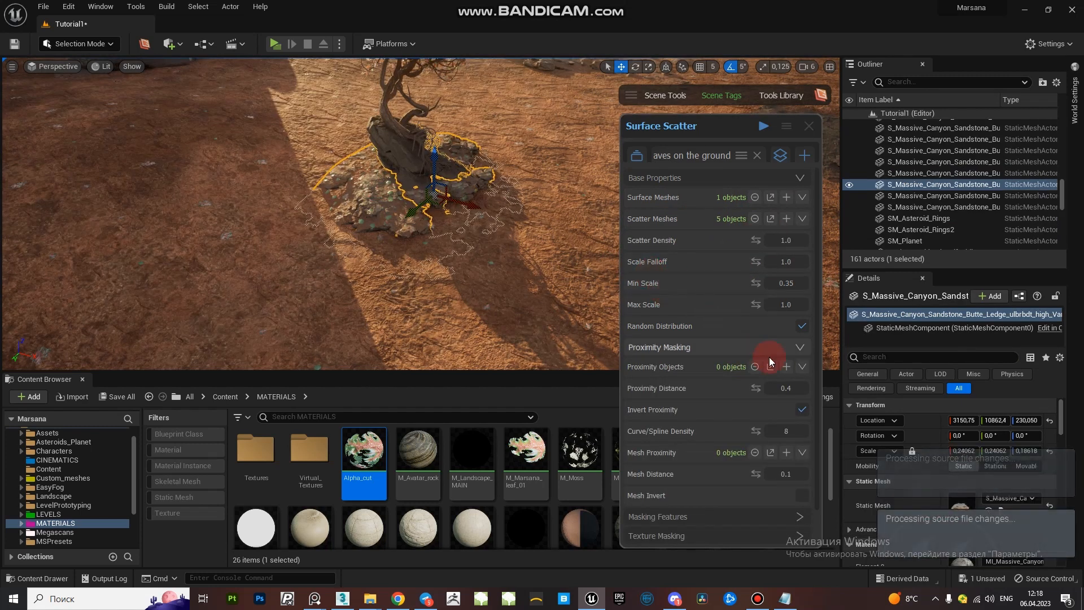
Step: Add the sandstone ledge under the tree as the proximity object and turn off Invert Proximity
{"action": "left_click", "coordinate": [787, 367]}
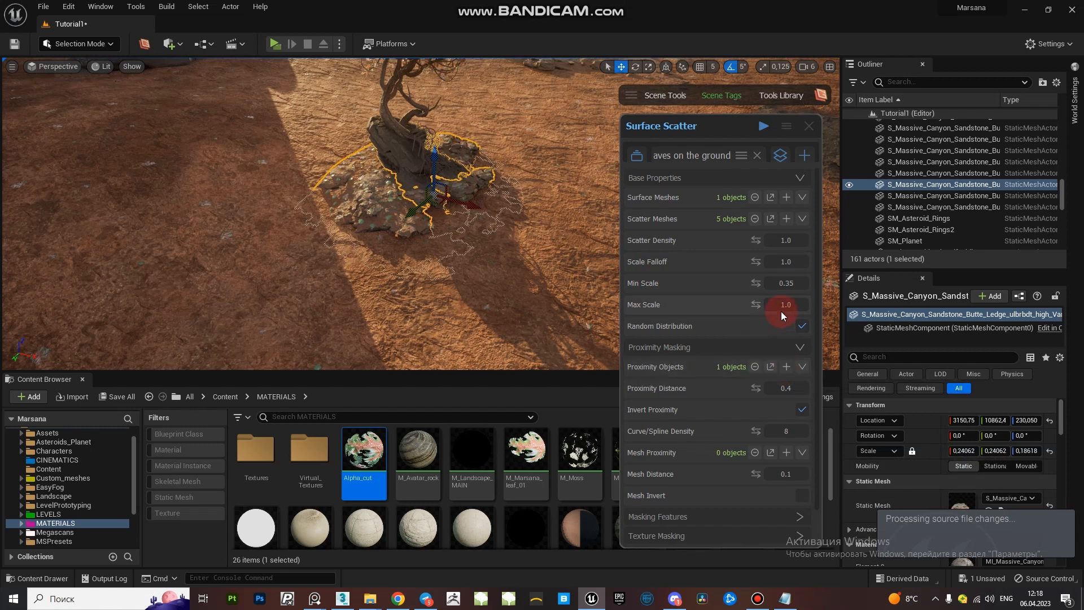
{"action": "left_click", "coordinate": [802, 409]}
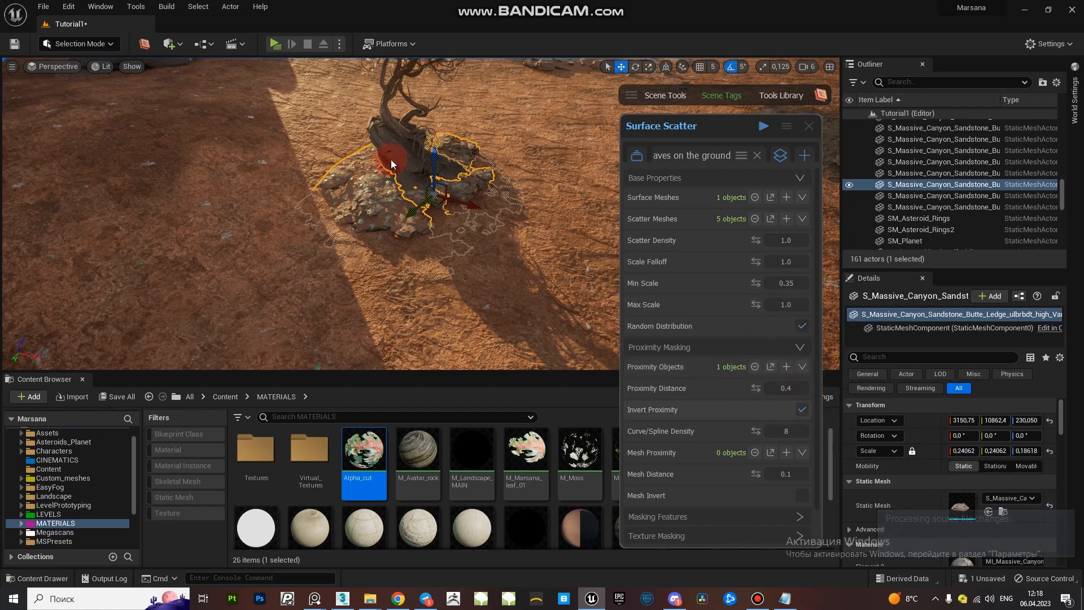
{"action": "scroll", "coordinate": [489, 225], "scroll_direction": "up", "scroll_amount": 5}
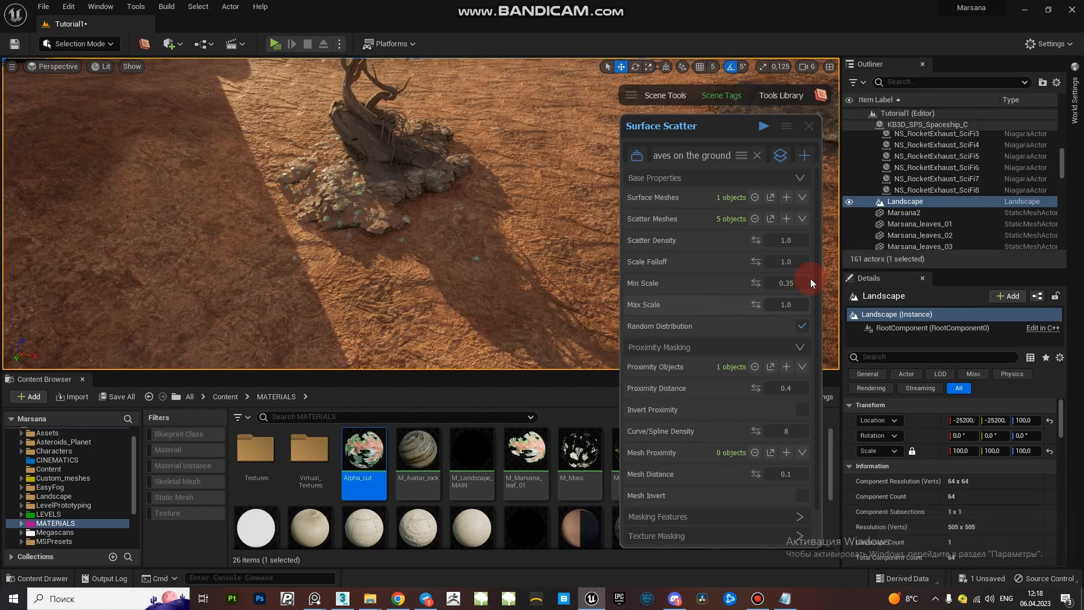
Step: Raise the ground leaves scatter's Max count to 500000 in its miscellaneous settings
{"action": "left_click_drag", "start_coordinate": [819, 247], "coordinate": [819, 263]}
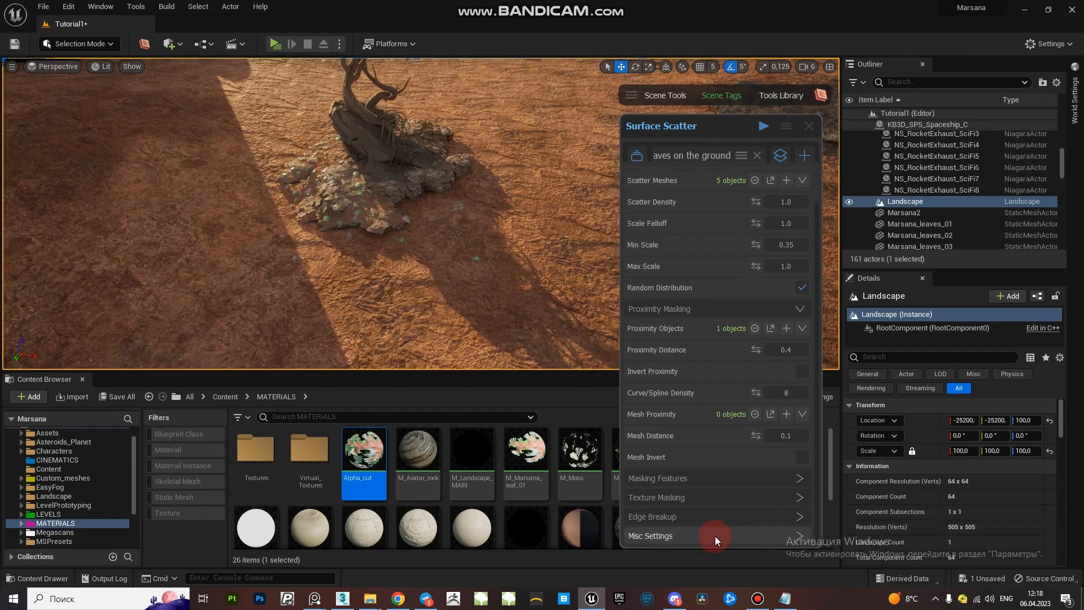
{"action": "left_click", "coordinate": [713, 535]}
{"action": "scroll", "coordinate": [695, 478], "scroll_direction": "down", "scroll_amount": 3}
{"action": "left_click", "coordinate": [785, 492]}
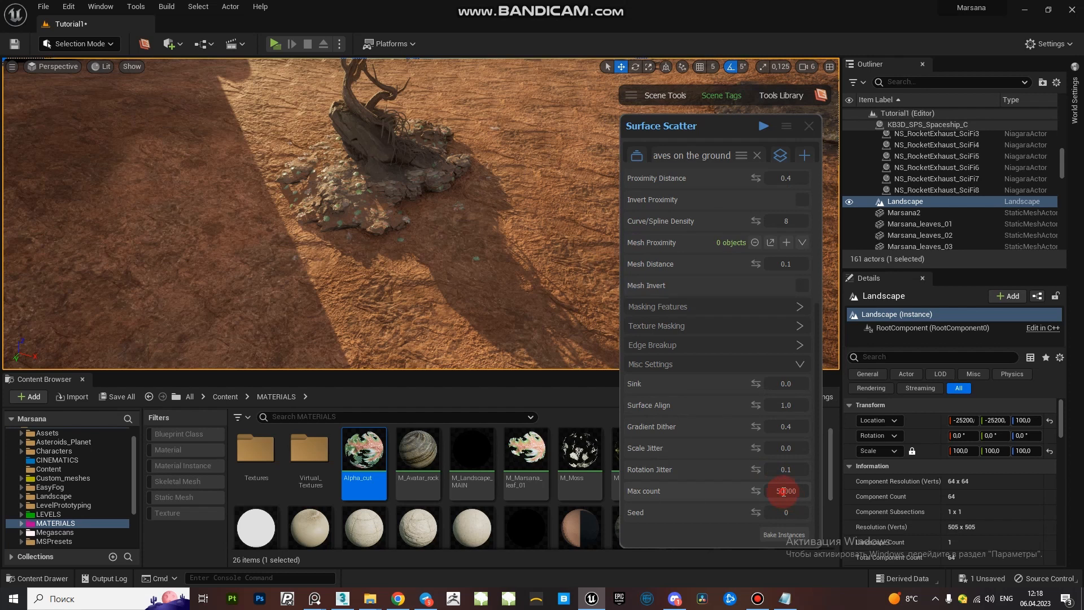
{"action": "type", "text": "0"}
{"action": "right_click_drag", "start_coordinate": [807, 253], "coordinate": [677, 266]}
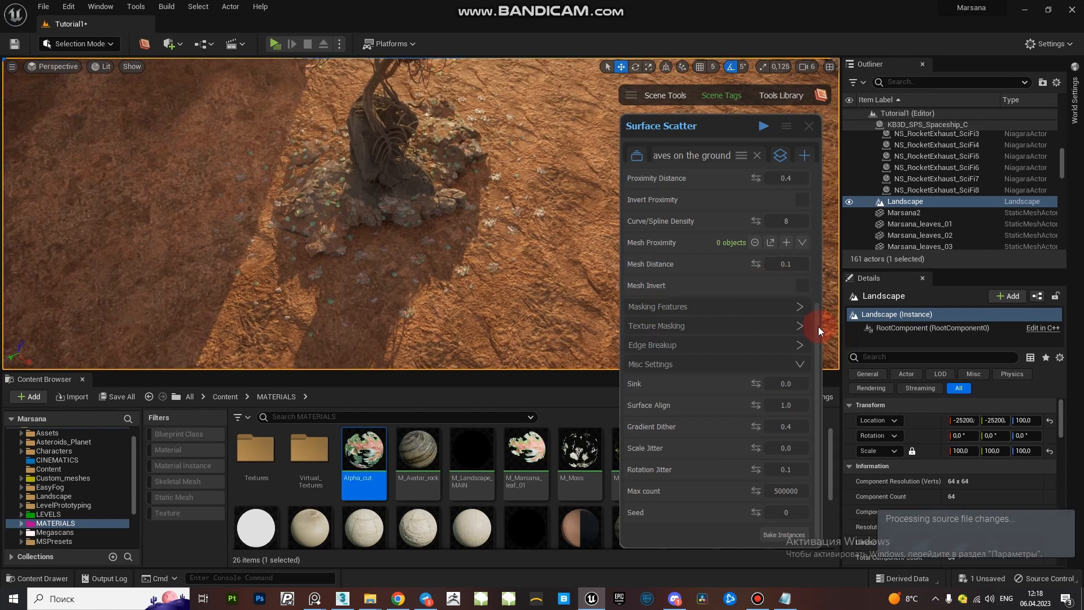
Step: Set the ground leaves scatter's maximum scale to 0.8
{"action": "scroll", "coordinate": [791, 325], "scroll_direction": "up", "scroll_amount": 5}
{"action": "left_click", "coordinate": [763, 304]}
{"action": "type", "text": "0.8"}
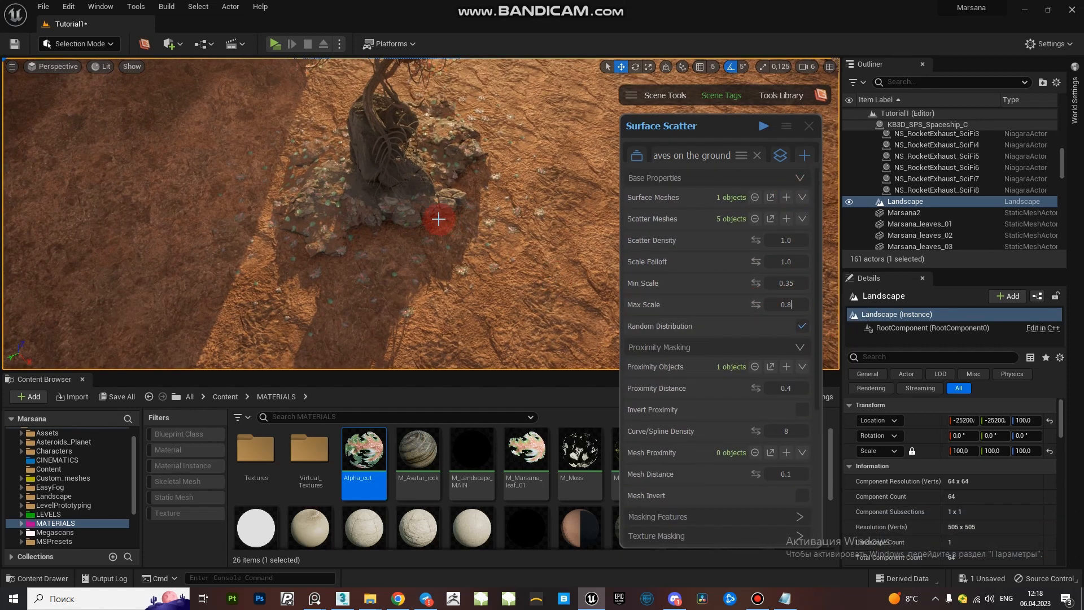
{"action": "mouse_move", "coordinate": [438, 218]}
{"action": "right_mouse_down"}
{"action": "mouse_move", "coordinate": [395, 243]}
{"action": "mouse_move", "coordinate": [438, 217]}
{"action": "right_mouse_up"}
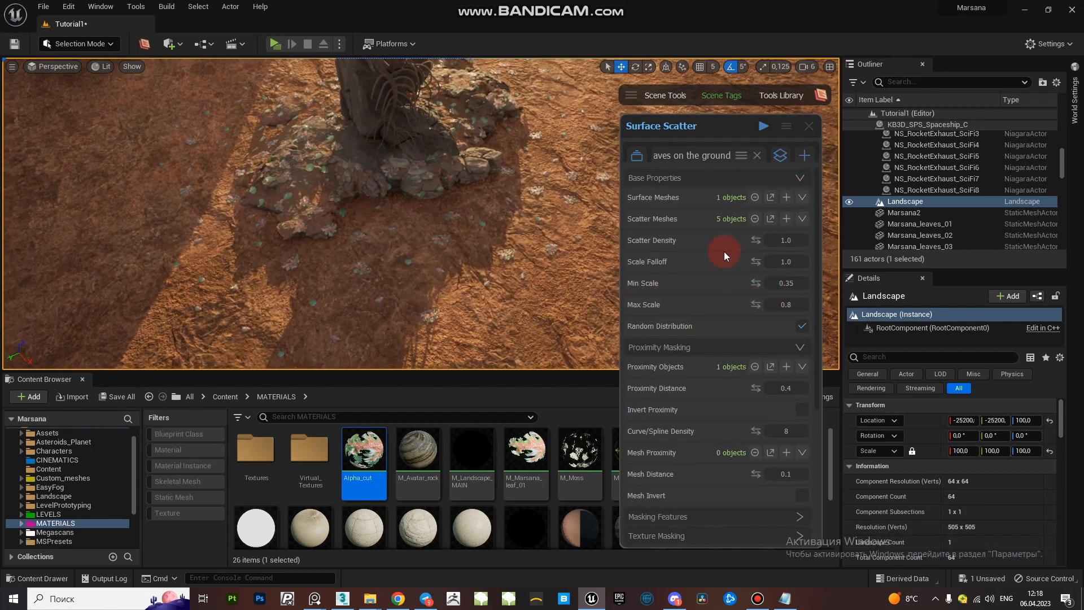
{"action": "left_click_drag", "start_coordinate": [819, 223], "coordinate": [806, 455]}
{"action": "left_click", "coordinate": [779, 490]}
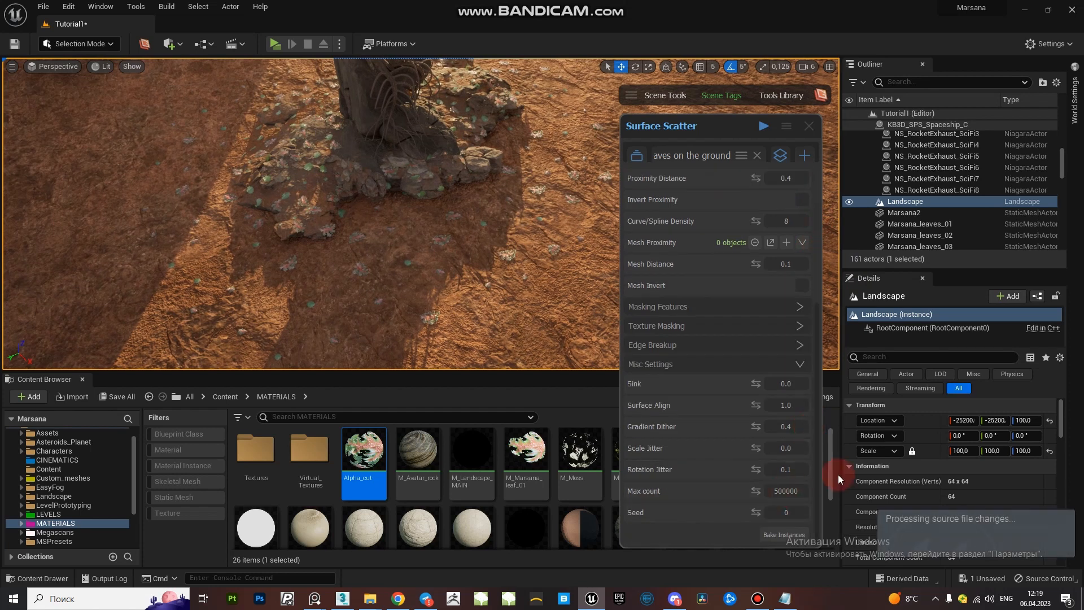
{"action": "mouse_move", "coordinate": [486, 246]}
{"action": "right_mouse_down"}
{"action": "mouse_move", "coordinate": [480, 231]}
{"action": "mouse_move", "coordinate": [452, 242]}
{"action": "mouse_move", "coordinate": [491, 226]}
{"action": "right_mouse_up"}
{"action": "right_click", "coordinate": [380, 325]}
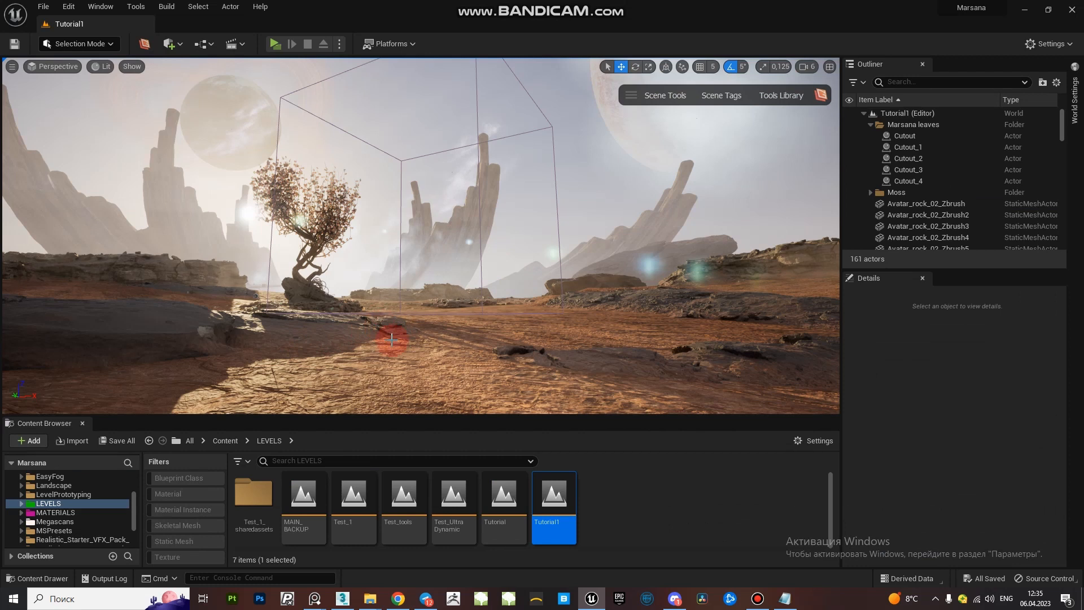
Step: Find Surface Scatter in the tools library, open a new one and name its scatter "Flowers"
{"action": "left_click", "coordinate": [790, 93]}
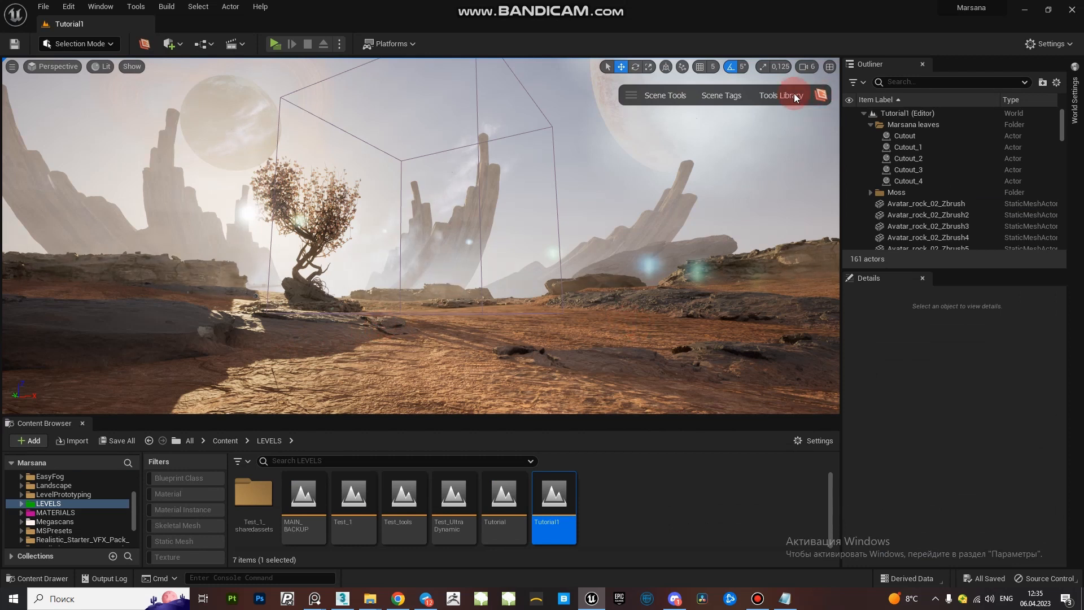
{"action": "left_click", "coordinate": [731, 149]}
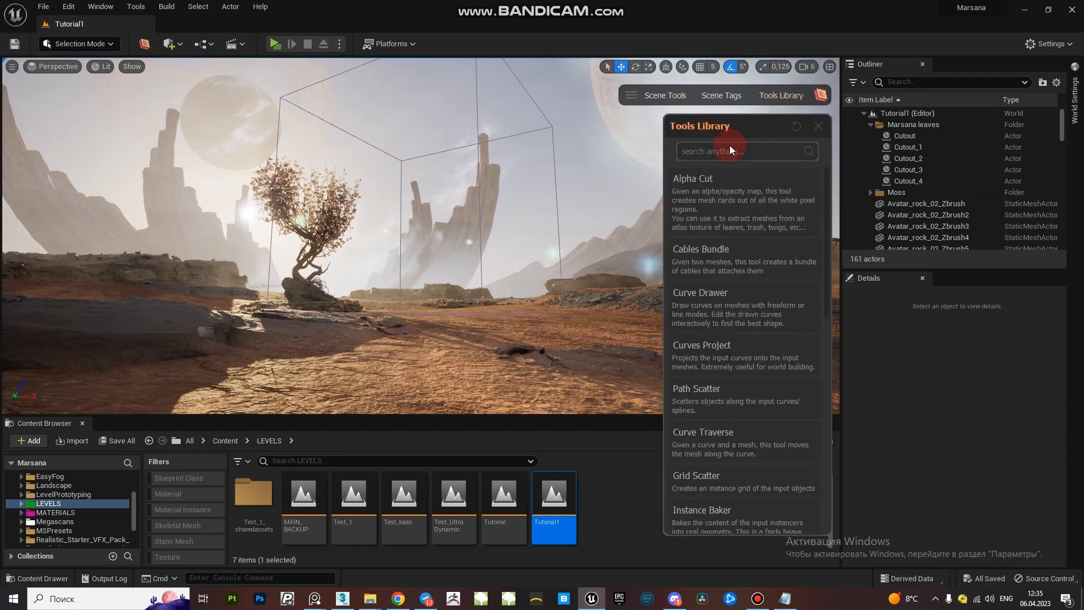
{"action": "type", "text": "surface"}
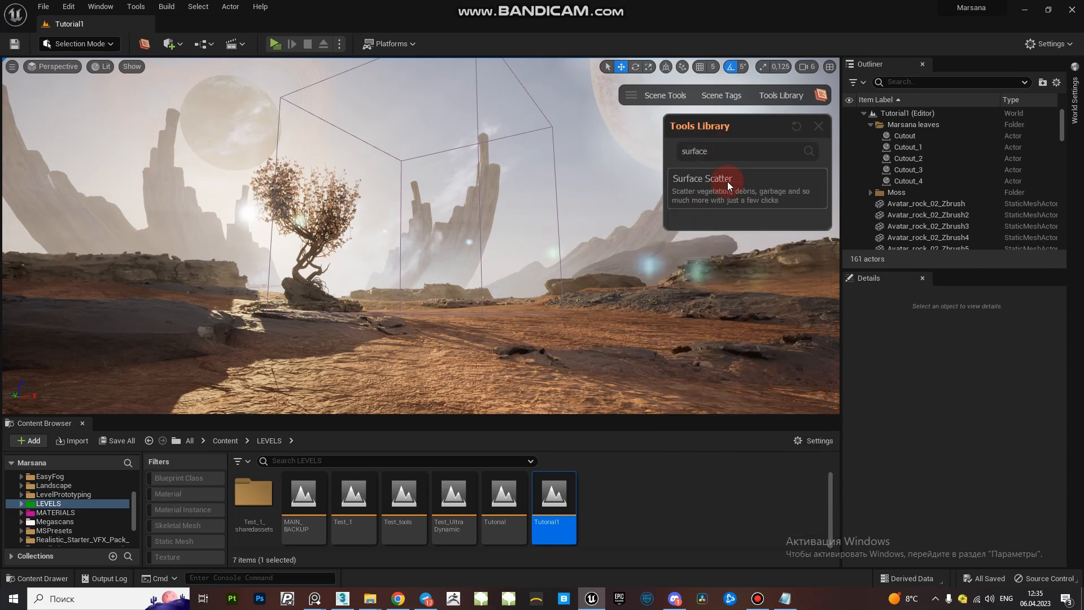
{"action": "left_click", "coordinate": [727, 181]}
{"action": "type", "text": "Flowers"}
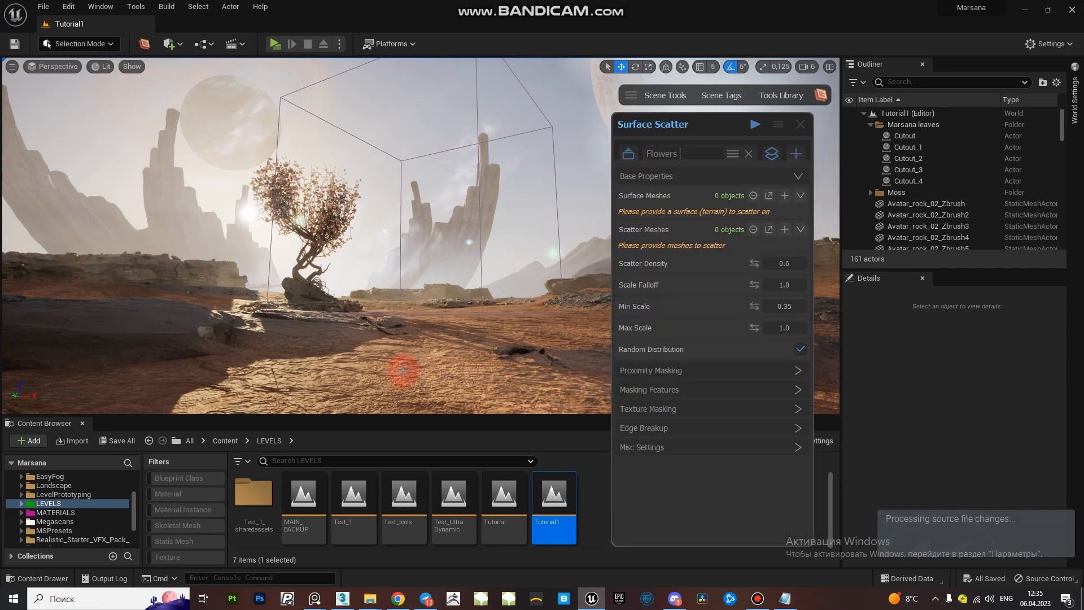
Step: Assign the Landscape as the surface mesh and the "Flowers" tag as the scatter meshes
{"action": "left_click", "coordinate": [437, 359]}
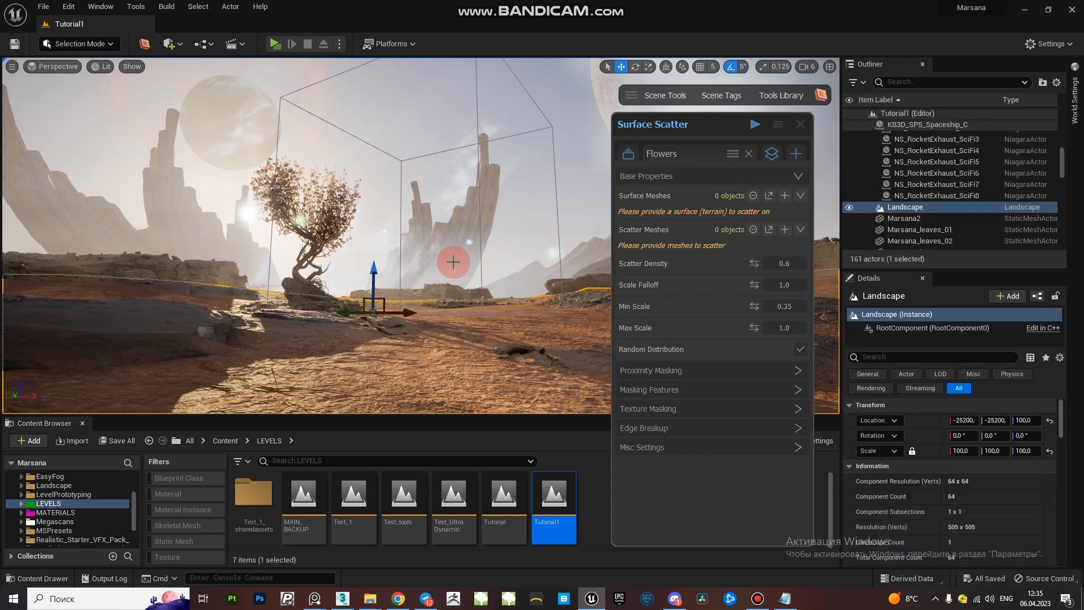
{"action": "left_click", "coordinate": [785, 196]}
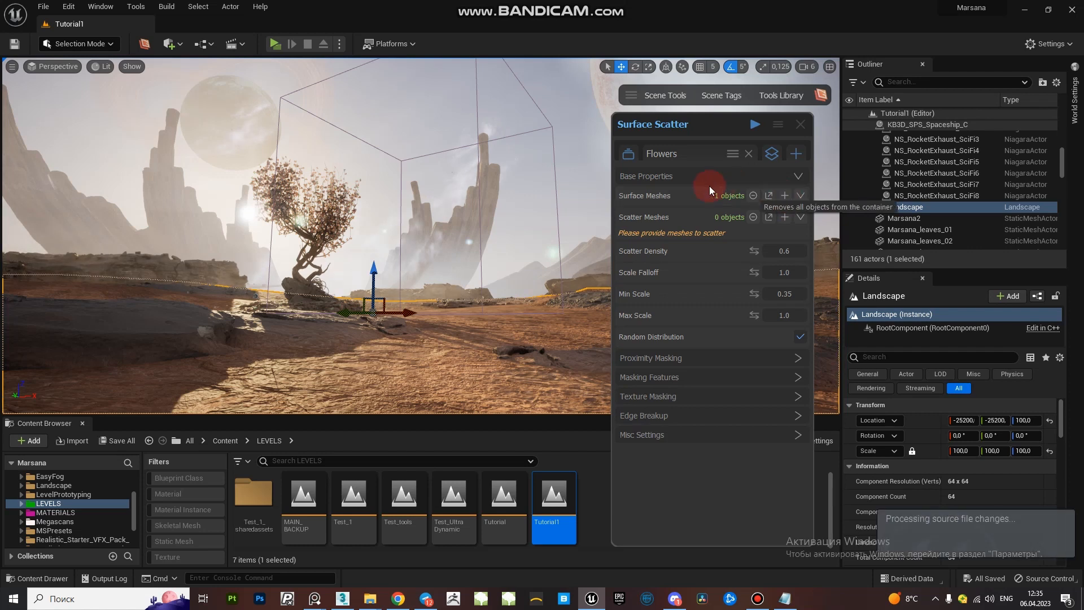
{"action": "right_click", "coordinate": [675, 218]}
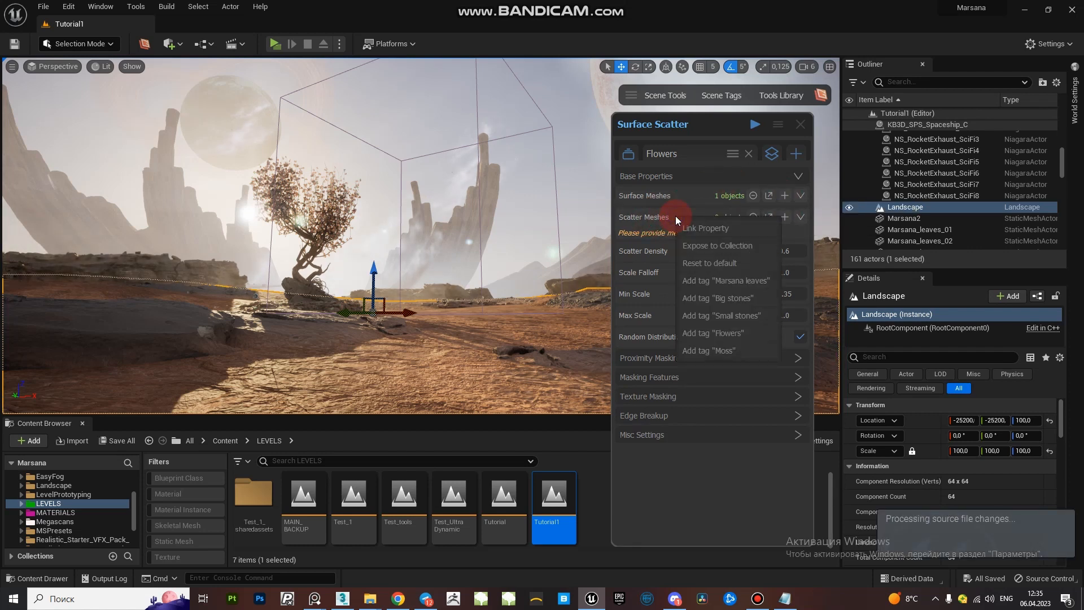
{"action": "left_click", "coordinate": [728, 337]}
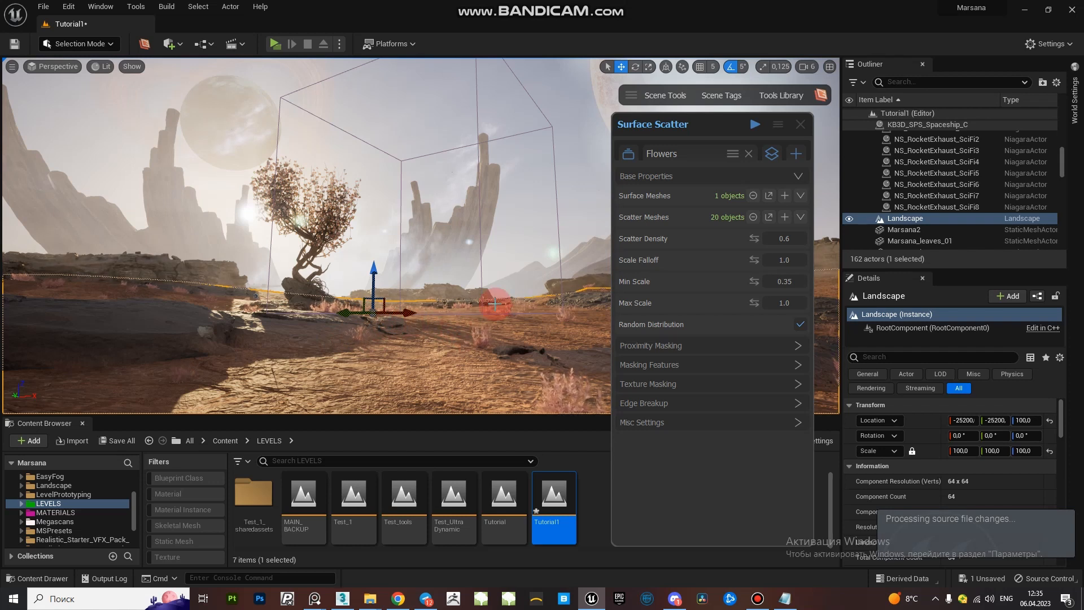
Step: Inspect the scattered flowers around the tree and set their scatter density to 0.9
{"action": "right_click_drag", "start_coordinate": [372, 226], "coordinate": [276, 396]}
{"action": "key", "text": "e"}
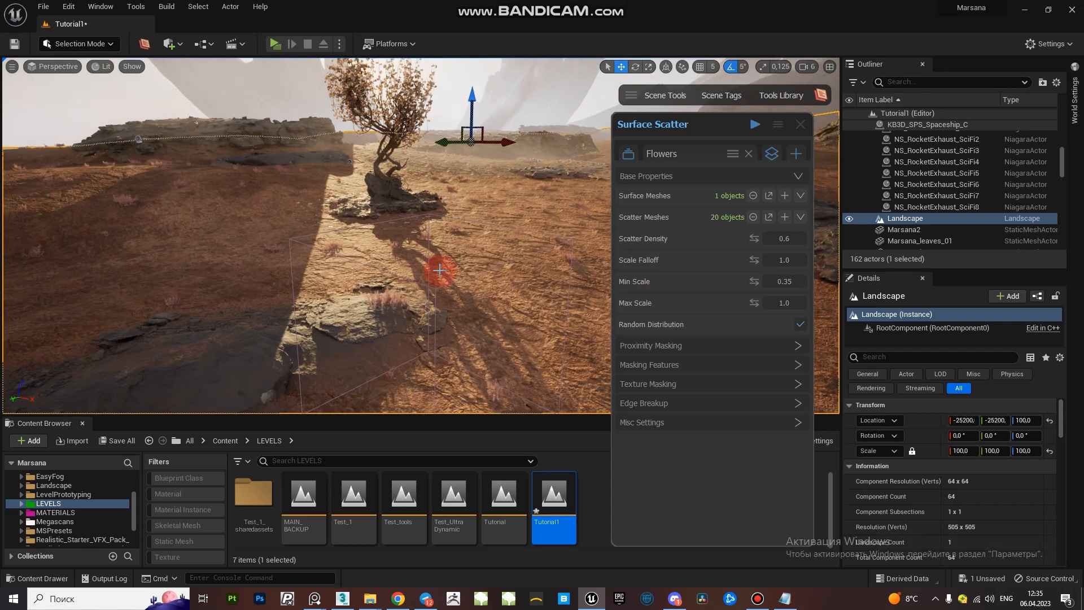
{"action": "key", "text": "1"}
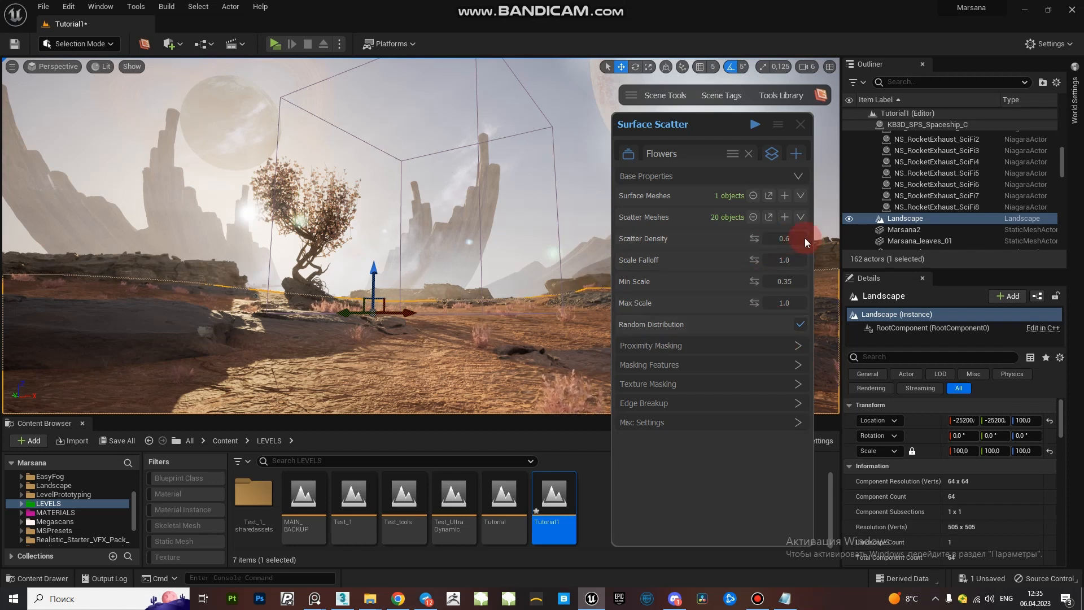
{"action": "left_click_drag", "start_coordinate": [784, 238], "coordinate": [798, 248]}
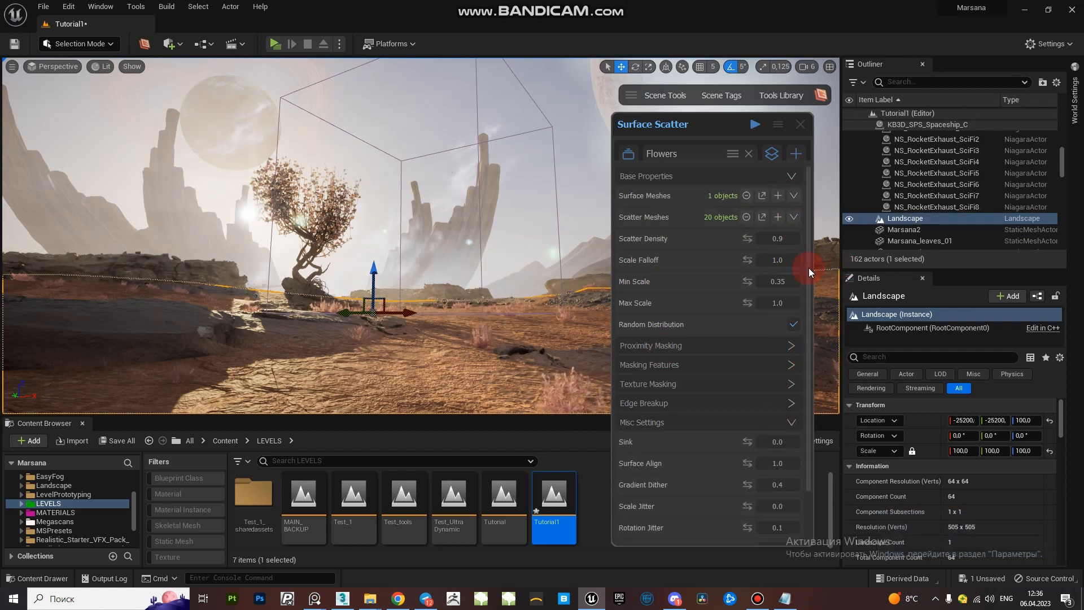
Step: Set the Flowers scatter's Max count to 80000
{"action": "left_click_drag", "start_coordinate": [808, 268], "coordinate": [814, 396]}
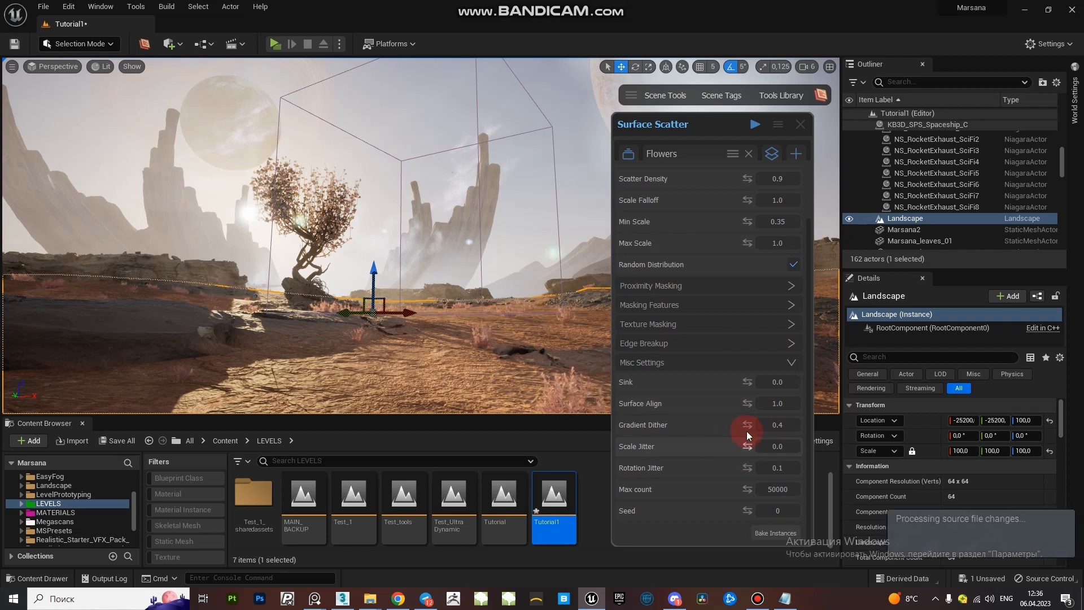
{"action": "left_click", "coordinate": [774, 489]}
{"action": "key", "text": "BackSpace"}
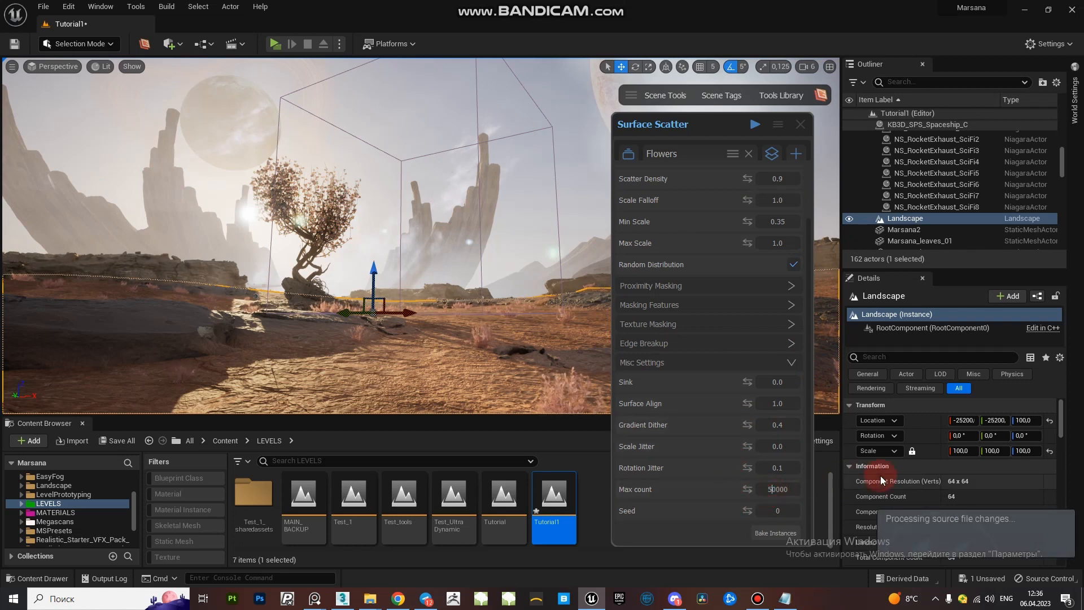
{"action": "type", "text": "8"}
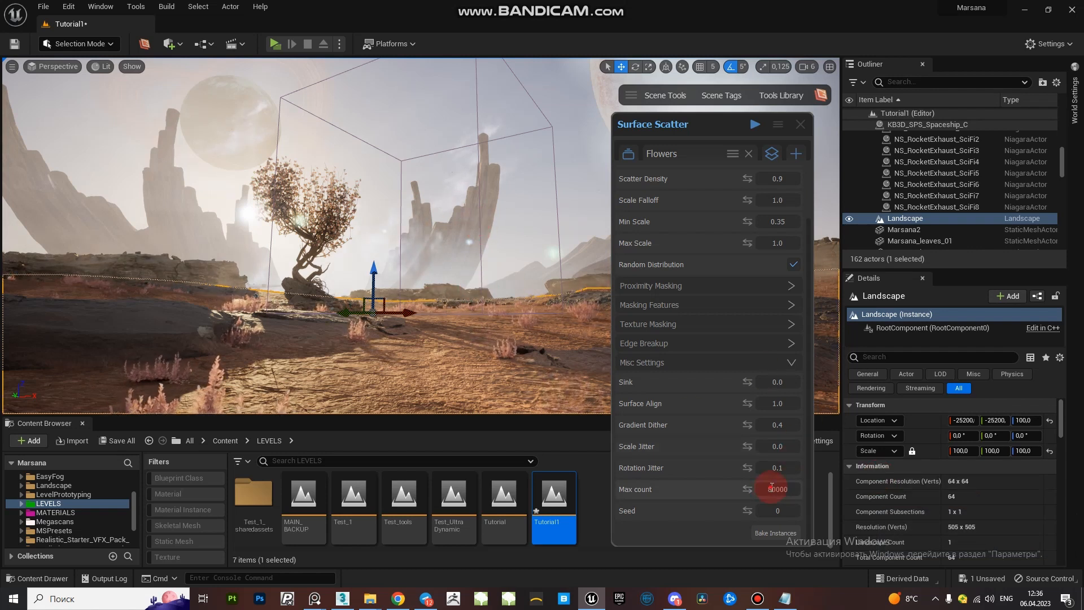
{"action": "key", "text": "Return"}
Step: Set the Flowers scatter's Sink to 1.0 and Scale Jitter to 0.4
{"action": "scroll", "coordinate": [802, 182], "scroll_direction": "up", "scroll_amount": 3}
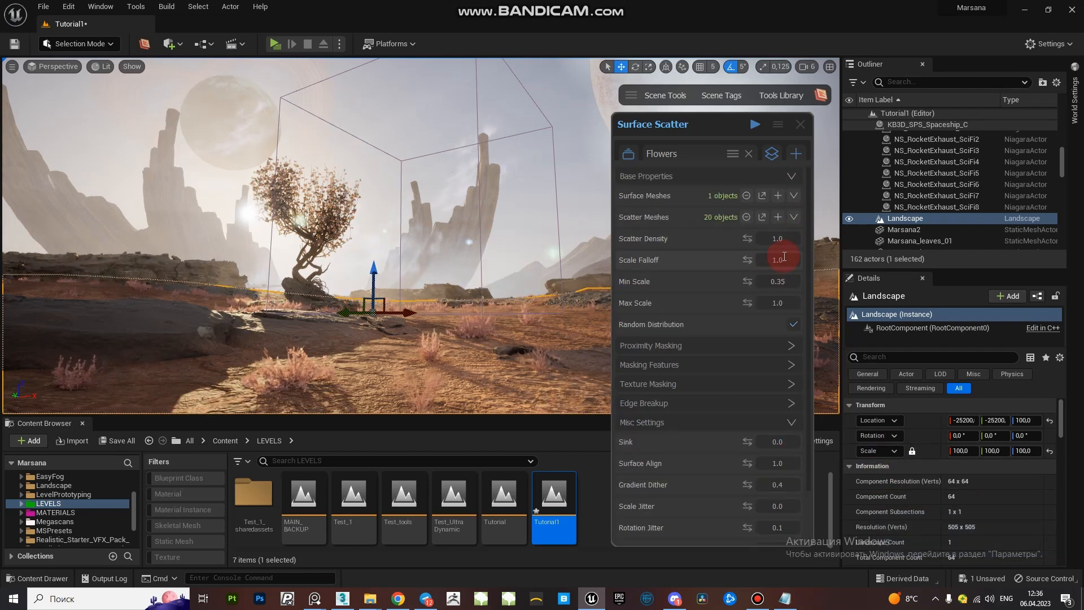
{"action": "scroll", "coordinate": [779, 350], "scroll_direction": "down", "scroll_amount": 5}
{"action": "scroll", "coordinate": [778, 367], "scroll_direction": "up", "scroll_amount": 5}
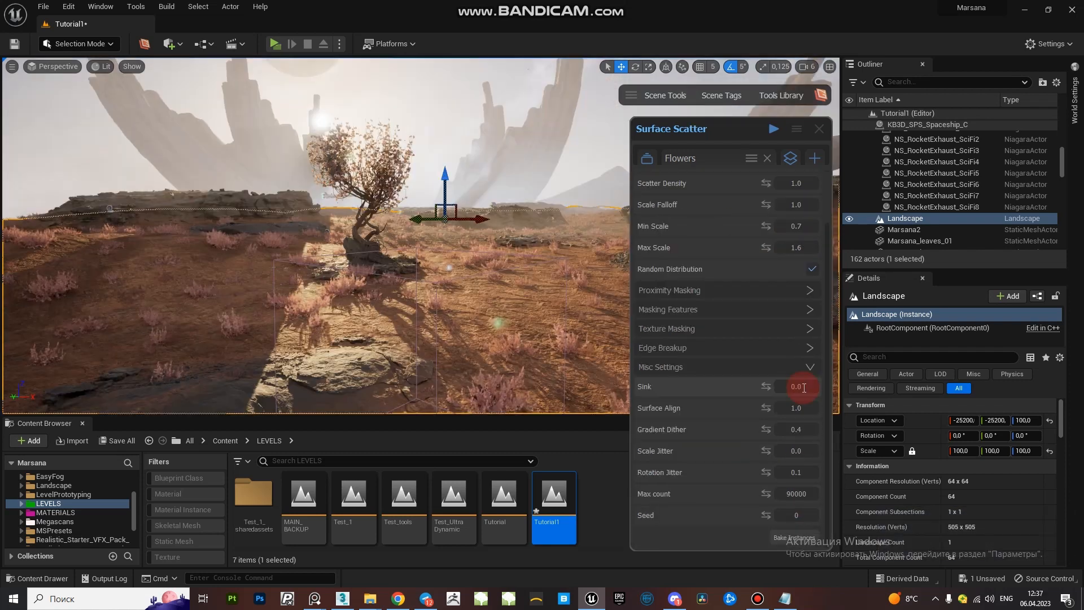
{"action": "left_click", "coordinate": [805, 388]}
{"action": "type", "text": "1"}
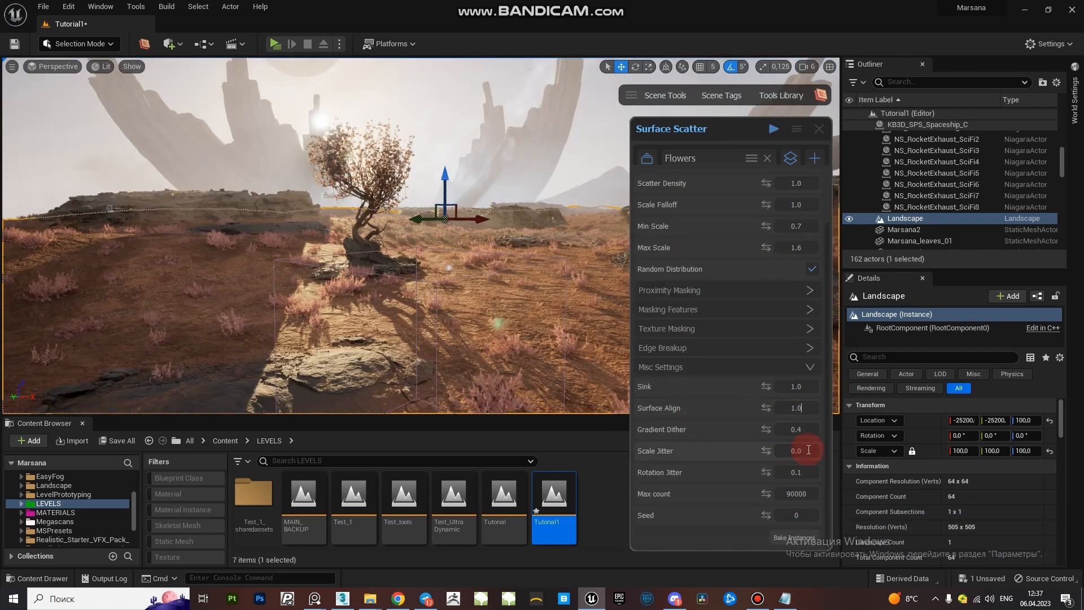
{"action": "left_click", "coordinate": [802, 451]}
{"action": "type", "text": "0.4"}
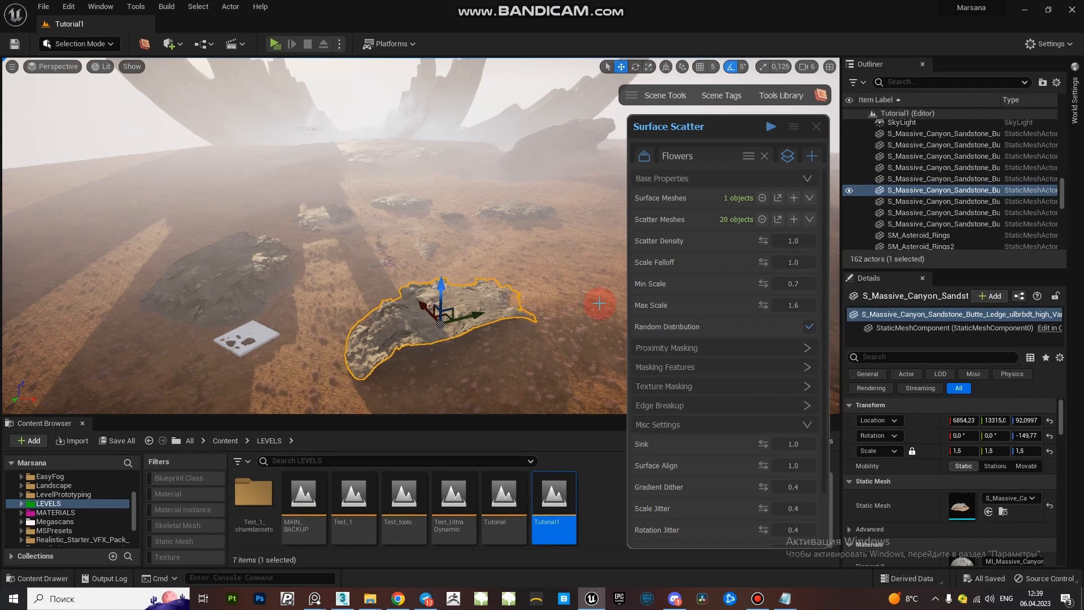
Step: Extend the selection to six massive canyon sandstone ledges and add them as the Flowers scatter's proximity objects
{"action": "left_click", "coordinate": [224, 260], "text": "ctrl"}
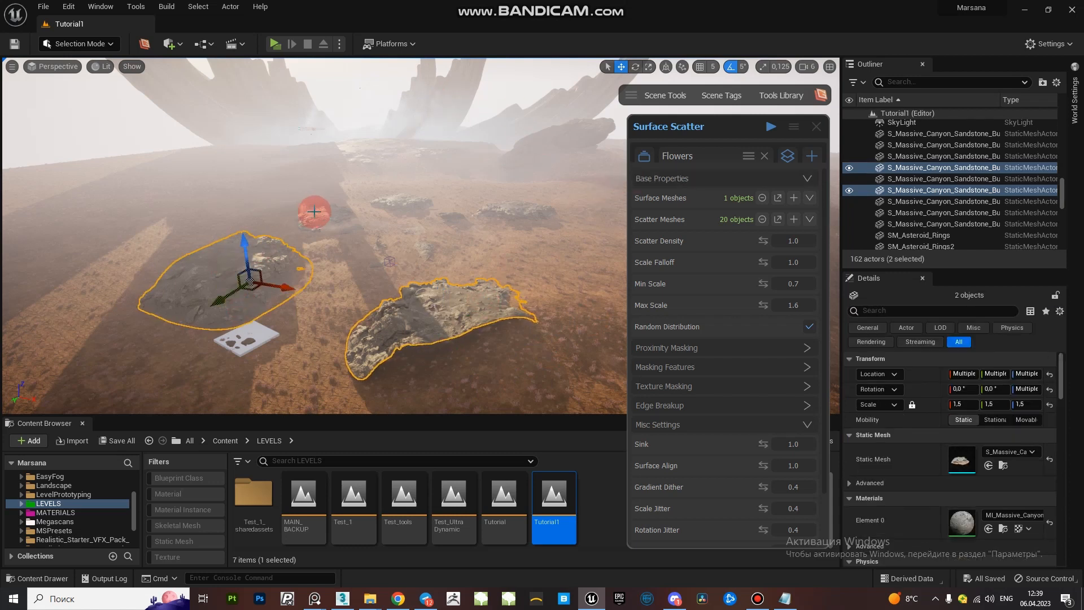
{"action": "left_click", "coordinate": [944, 185], "text": "shift"}
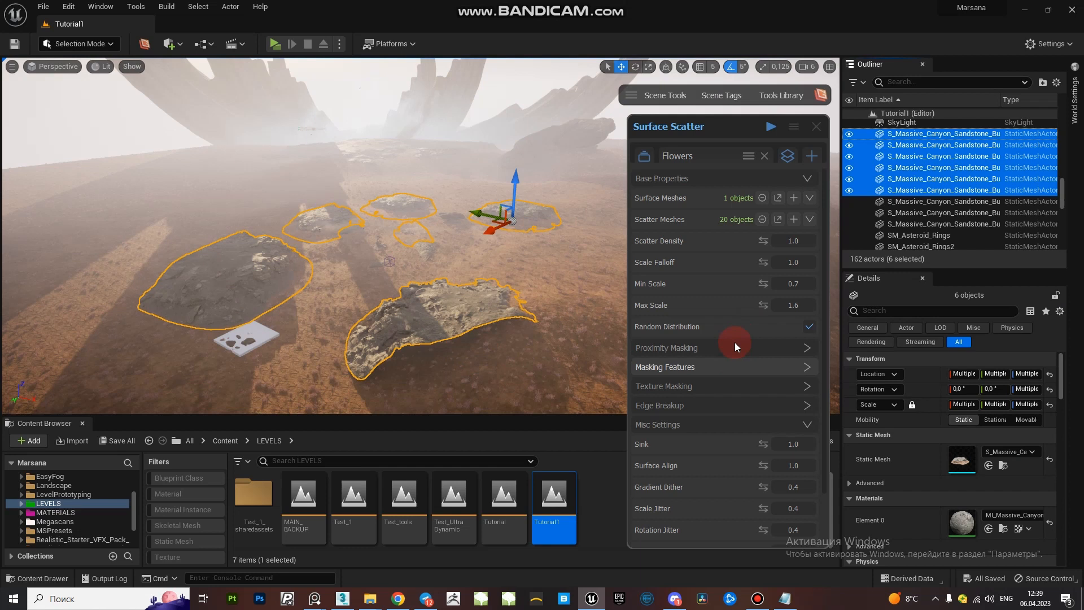
{"action": "left_click", "coordinate": [808, 347]}
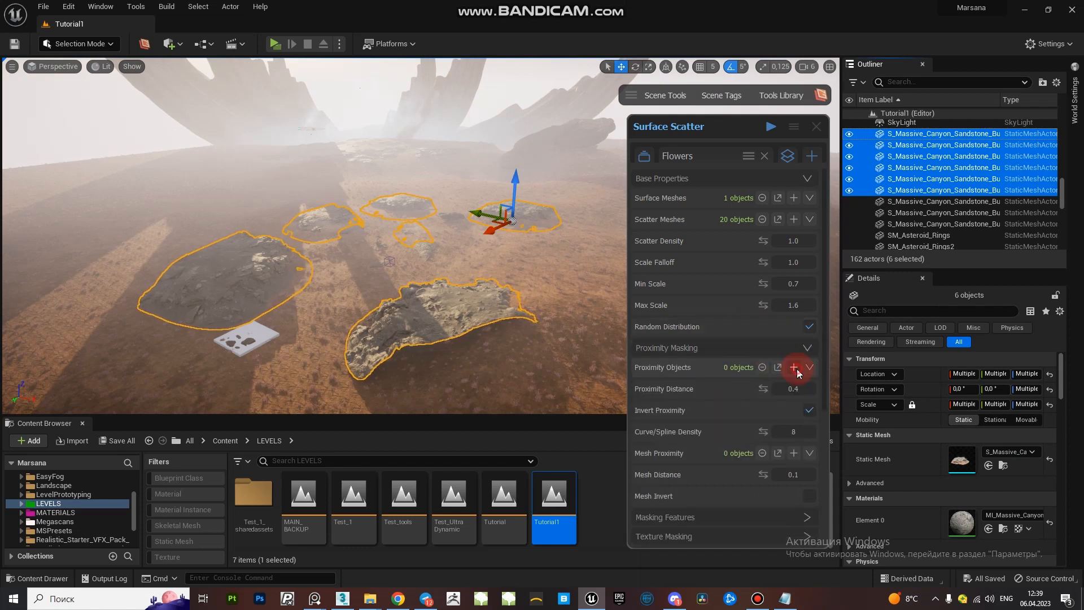
{"action": "left_click", "coordinate": [794, 368]}
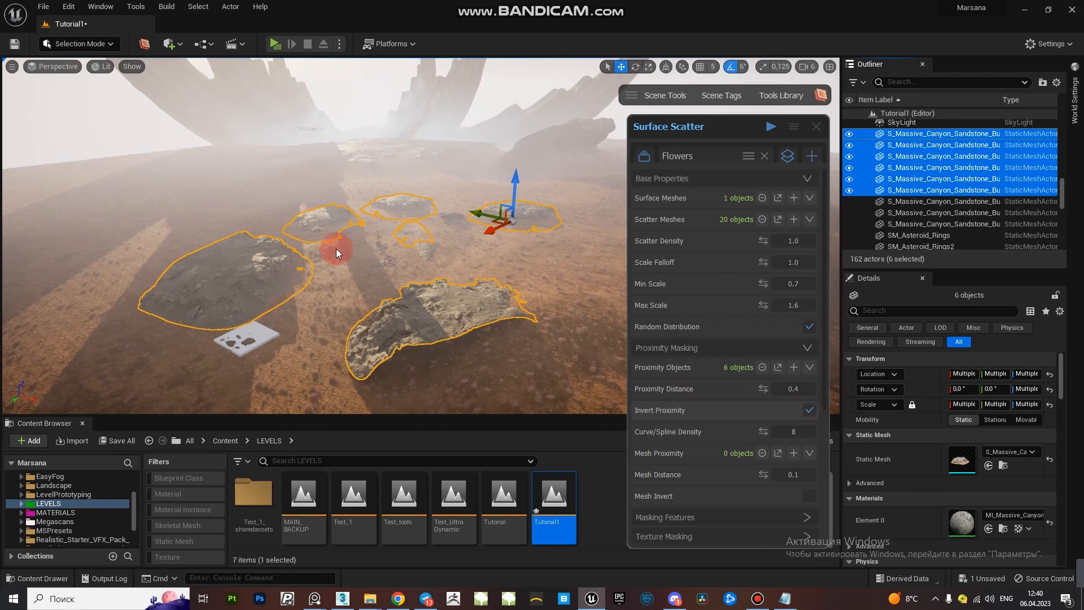
Step: Turn off Invert Proximity and set the Flowers scatter's Proximity Distance to 5.0
{"action": "right_click_drag", "start_coordinate": [382, 244], "coordinate": [435, 254]}
{"action": "key", "text": "w"}
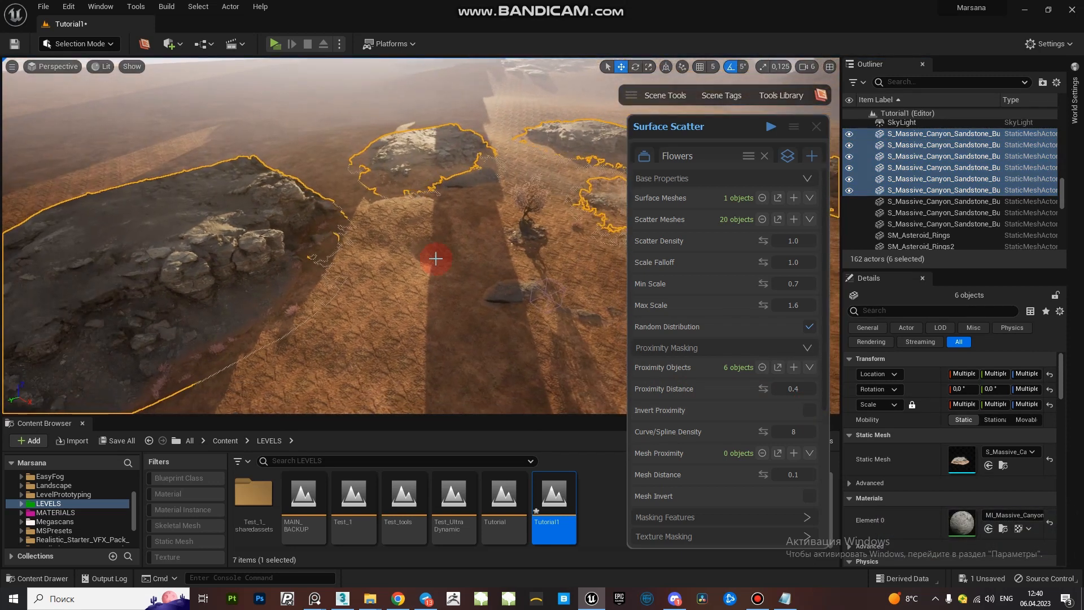
{"action": "type", "text": "5.0"}
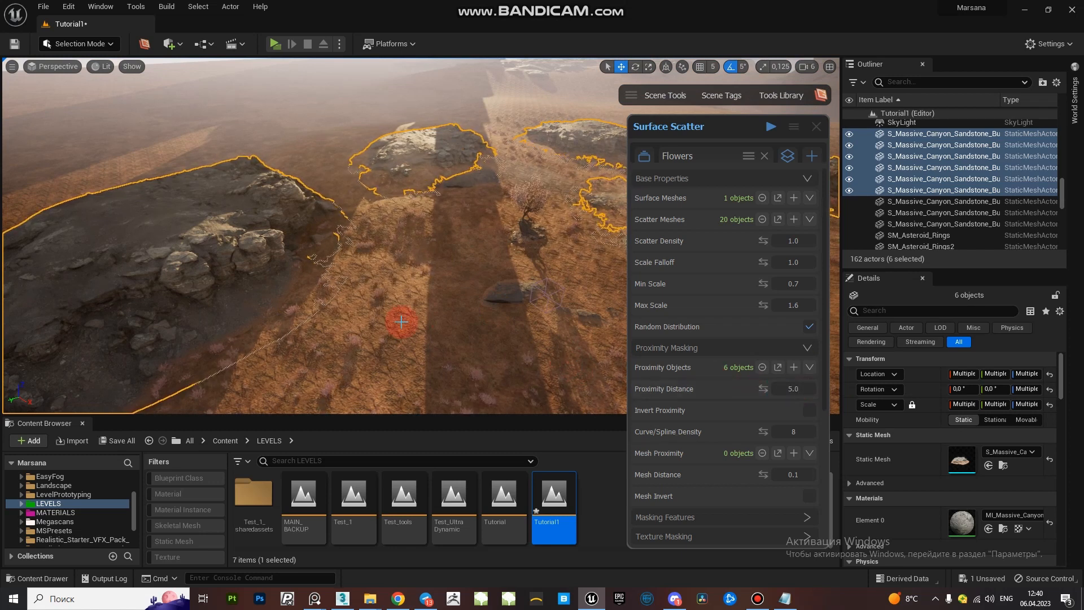
{"action": "right_click_drag", "start_coordinate": [401, 321], "coordinate": [475, 243]}
{"action": "key", "text": "w"}
{"action": "key", "text": "w"}
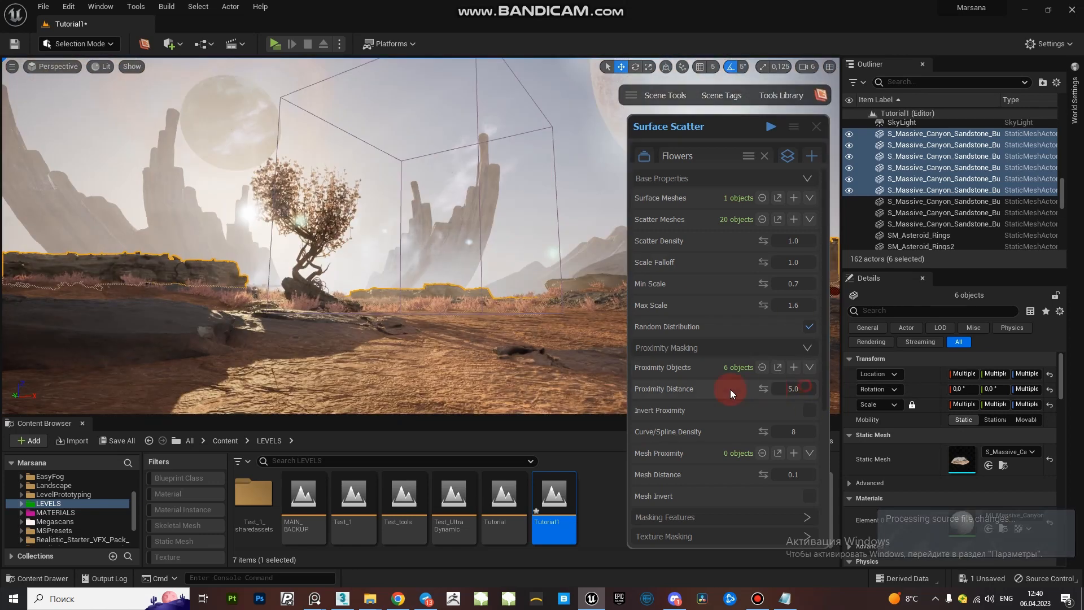
{"action": "left_click", "coordinate": [809, 386]}
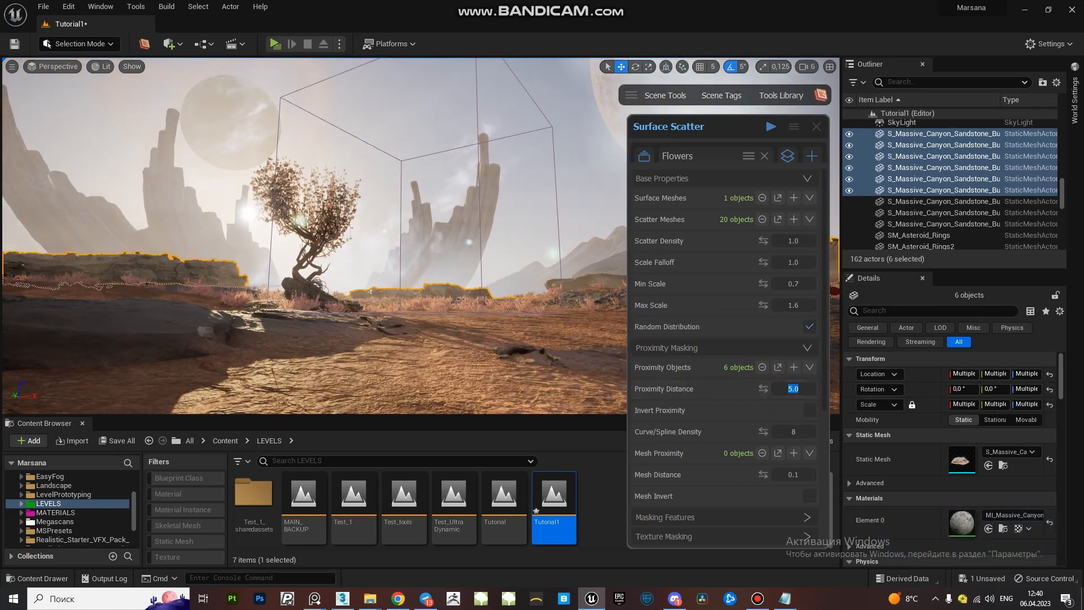
Step: Add the low canyon sandstone rocky ground mesh in front of the tree to the Flowers scatter's proximity objects
{"action": "key", "text": "s"}
{"action": "right_click_drag", "start_coordinate": [421, 273], "coordinate": [421, 305]}
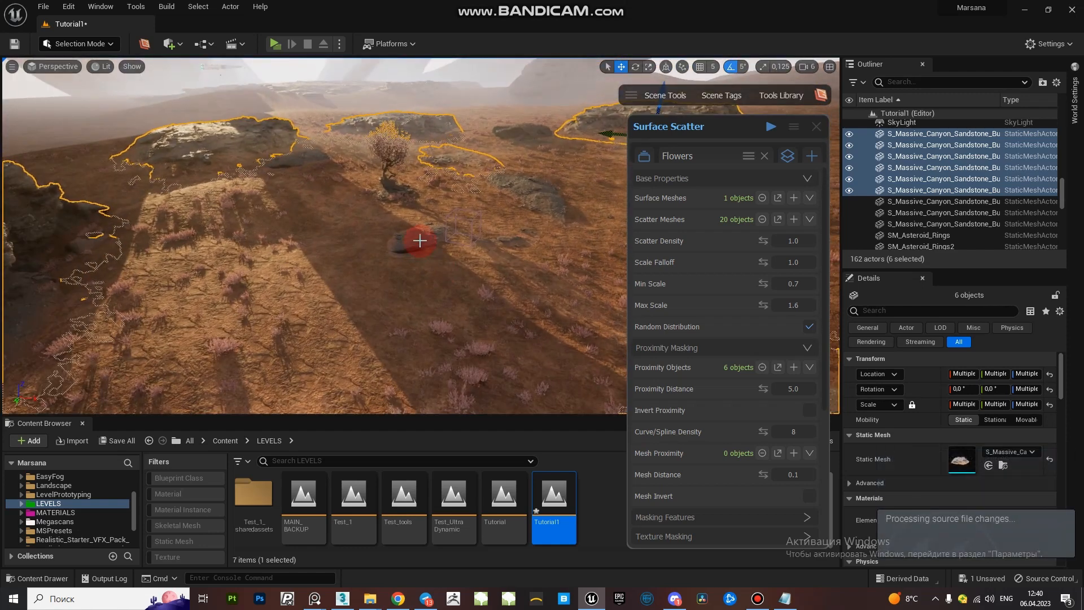
{"action": "left_click", "coordinate": [420, 241]}
{"action": "left_click", "coordinate": [778, 367]}
{"action": "right_click_drag", "start_coordinate": [431, 235], "coordinate": [437, 199]}
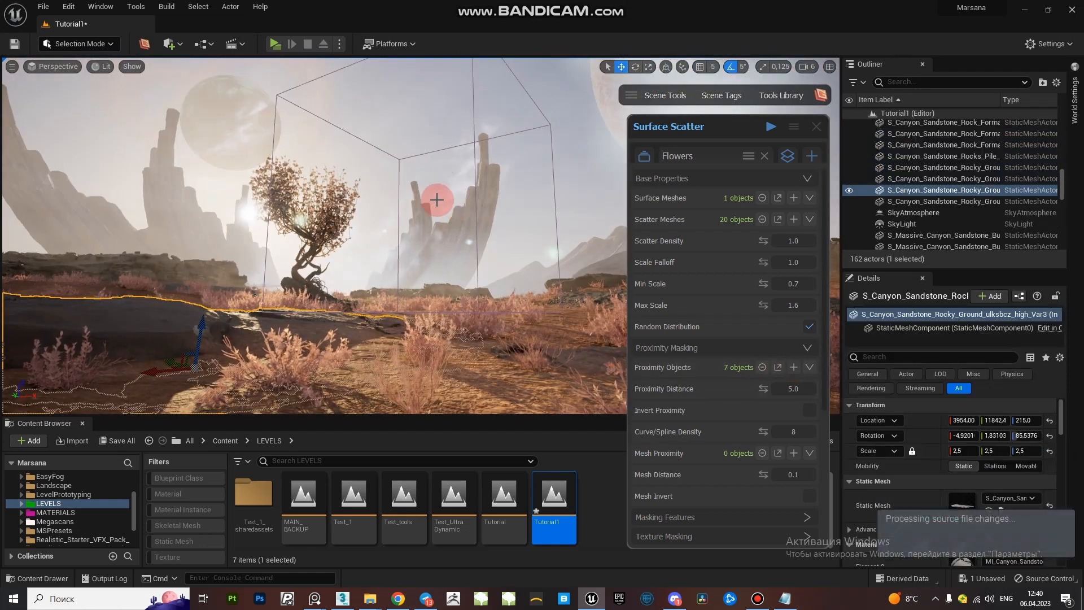
Step: Name the new Surface Scatter setup "Big stones"
{"action": "key", "text": "f"}
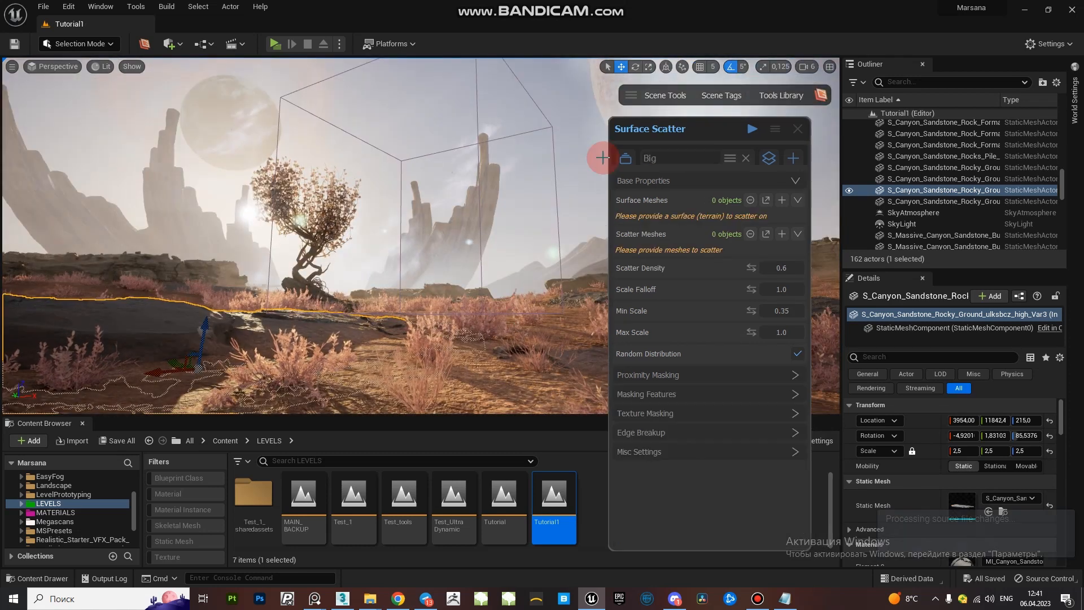
{"action": "type", "text": "sto"}
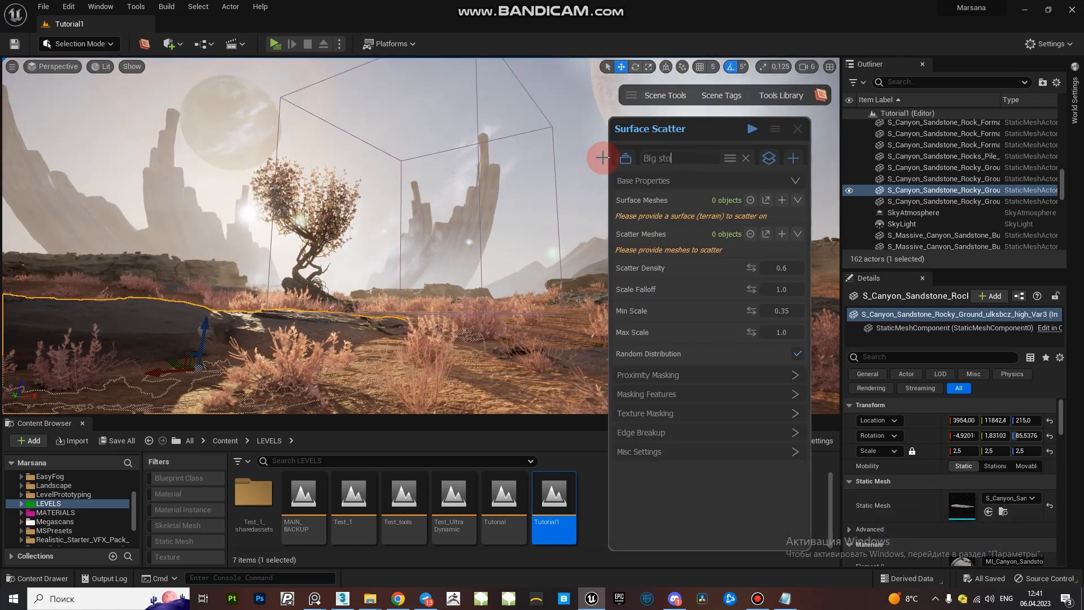
{"action": "type", "text": "nes"}
{"action": "key", "text": "Return"}
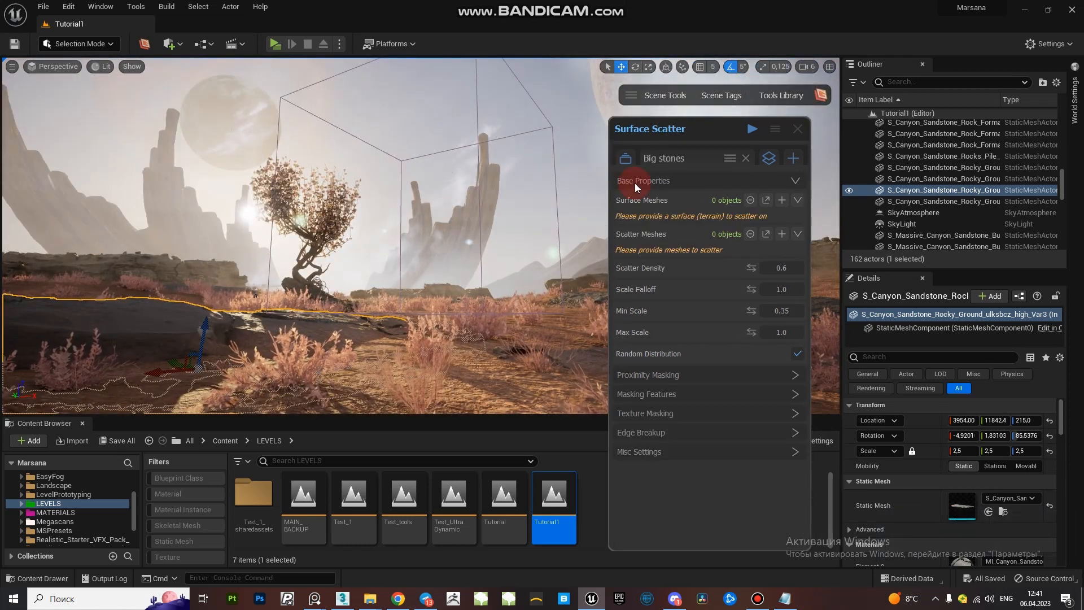
Step: Assign the Landscape as the Big stones scatter's surface mesh and the "Big stones" tag as its scatter meshes
{"action": "left_click", "coordinate": [494, 394]}
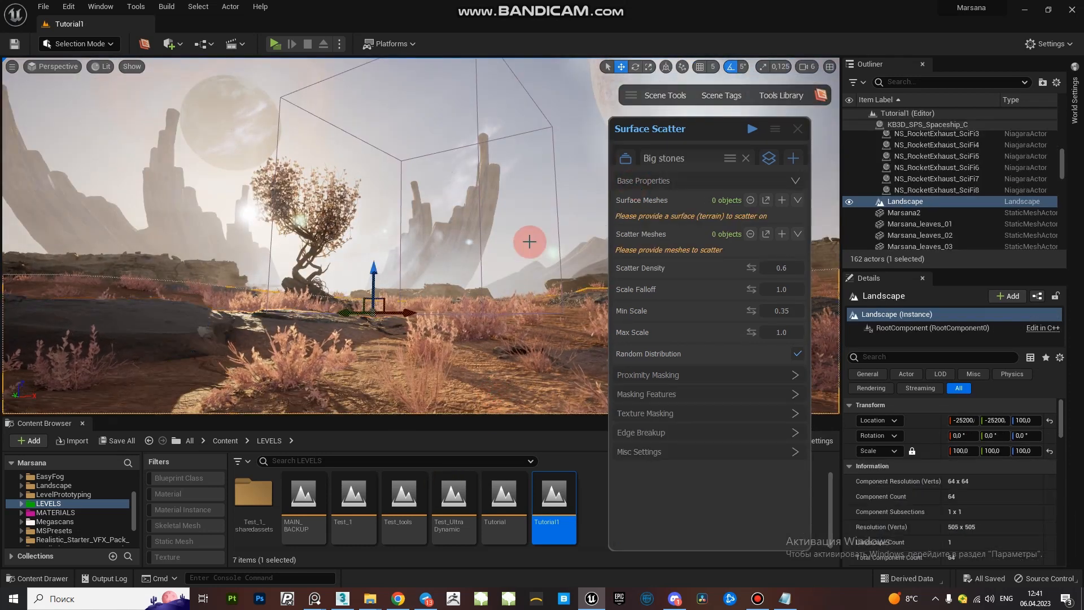
{"action": "left_click", "coordinate": [779, 203]}
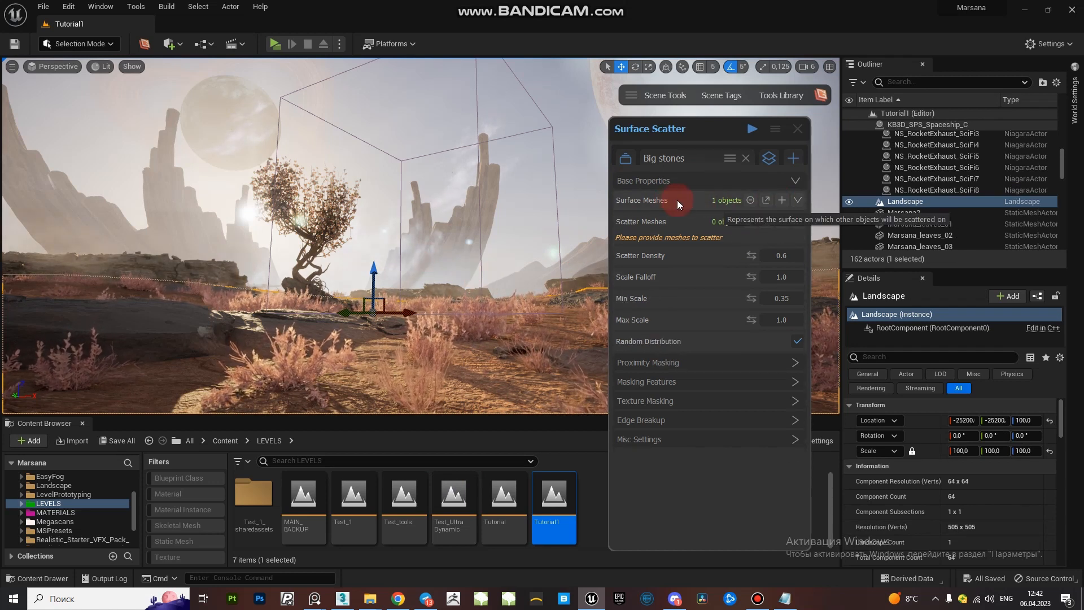
{"action": "right_click", "coordinate": [676, 222]}
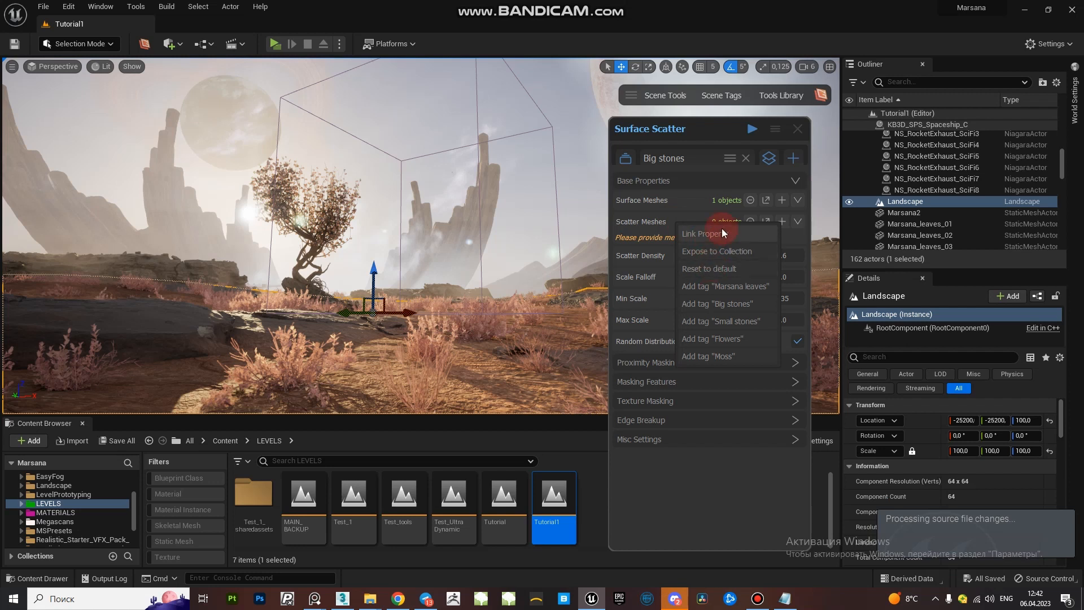
{"action": "left_click", "coordinate": [724, 303]}
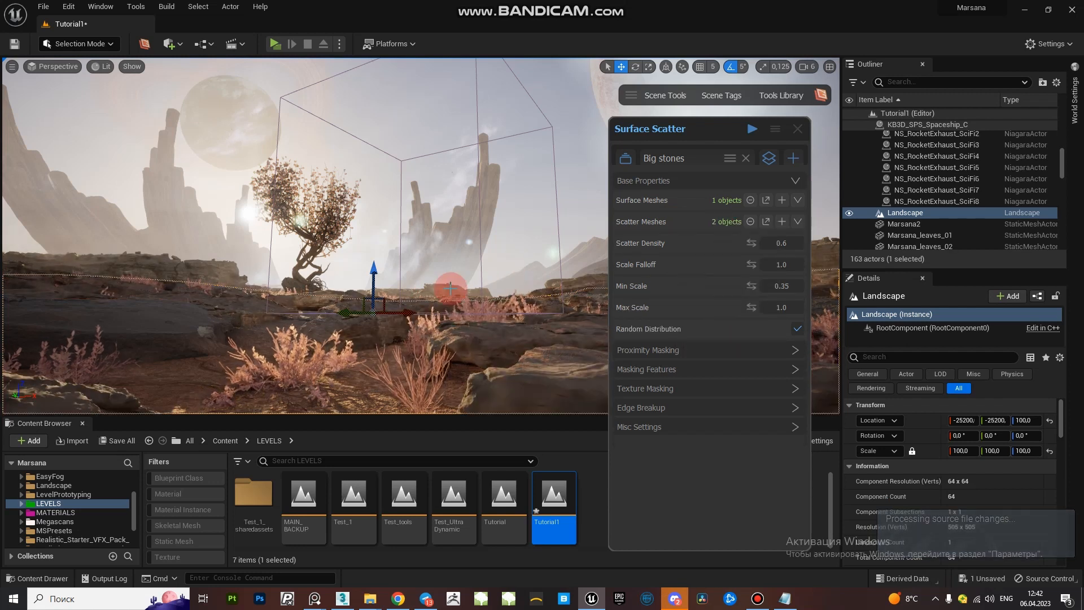
Step: Set the Big stones scatter's Scatter Density to 0.3
{"action": "right_click_drag", "start_coordinate": [451, 288], "coordinate": [426, 243]}
{"action": "left_click", "coordinate": [793, 243]}
{"action": "type", "text": "0.3"}
{"action": "key", "text": "Return"}
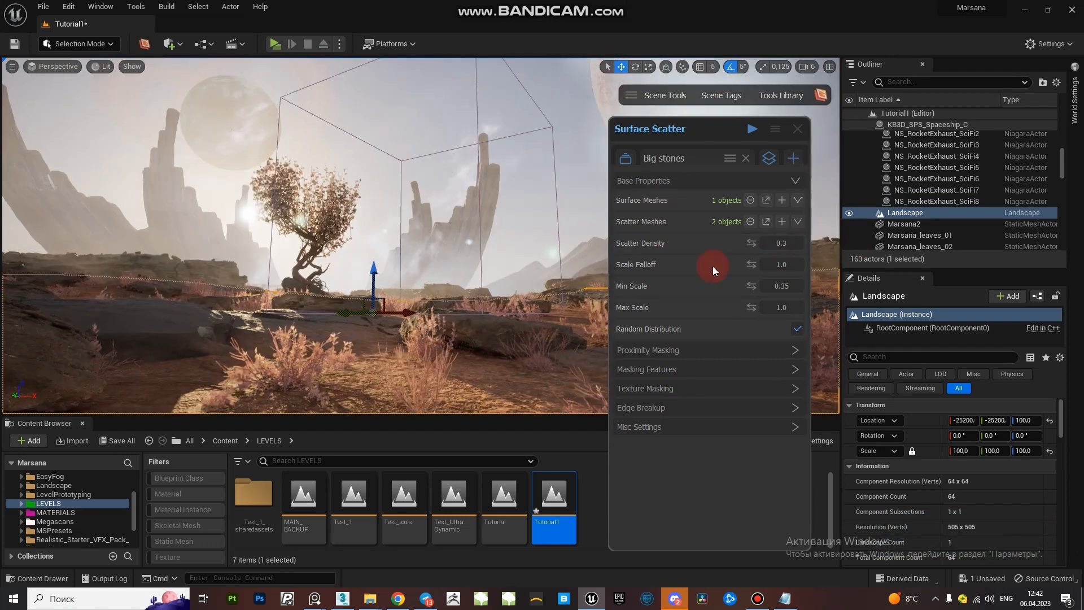
Step: Set the Big stones scatter's Min Scale to 0.15 and Max Scale to 0.6
{"action": "left_click", "coordinate": [789, 288]}
{"action": "type", "text": "0.15"}
{"action": "left_click", "coordinate": [763, 308]}
{"action": "type", "text": "0."}
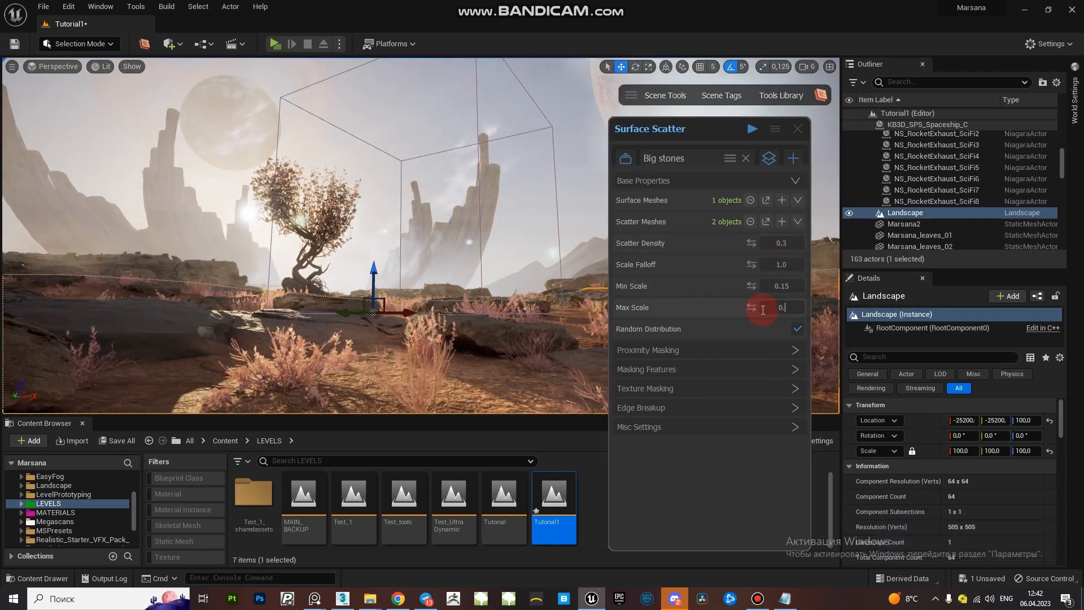
{"action": "type", "text": "6"}
{"action": "key", "text": "Return"}
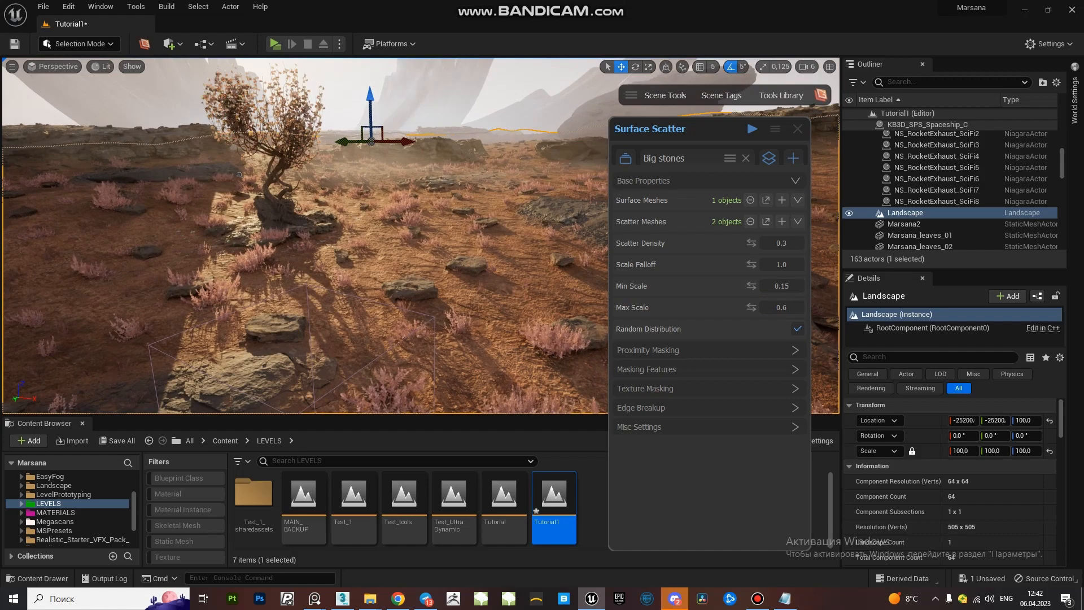
Step: Adjust the Big stones scatter's Scatter Density to 0.25 and then 0.26
{"action": "left_click", "coordinate": [798, 244]}
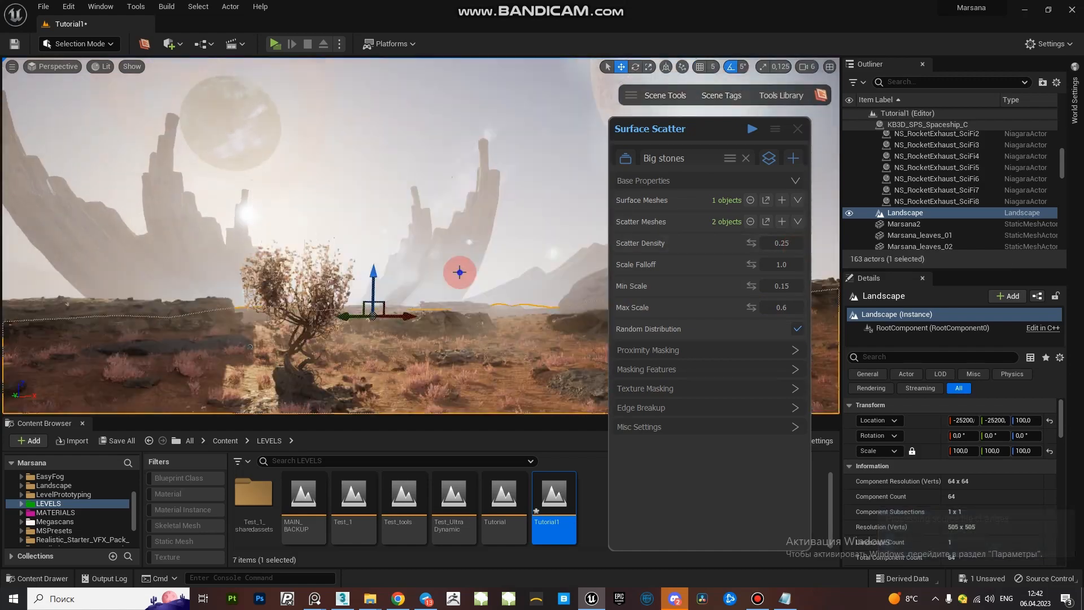
{"action": "right_click_drag", "start_coordinate": [460, 272], "coordinate": [460, 316]}
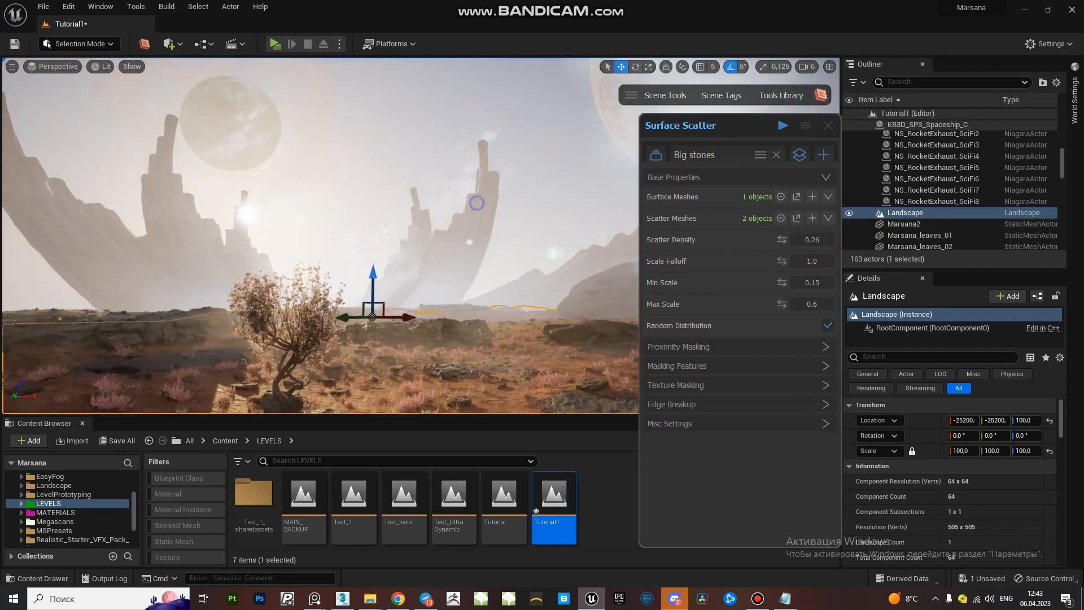
{"action": "right_click_drag", "start_coordinate": [476, 203], "coordinate": [477, 293]}
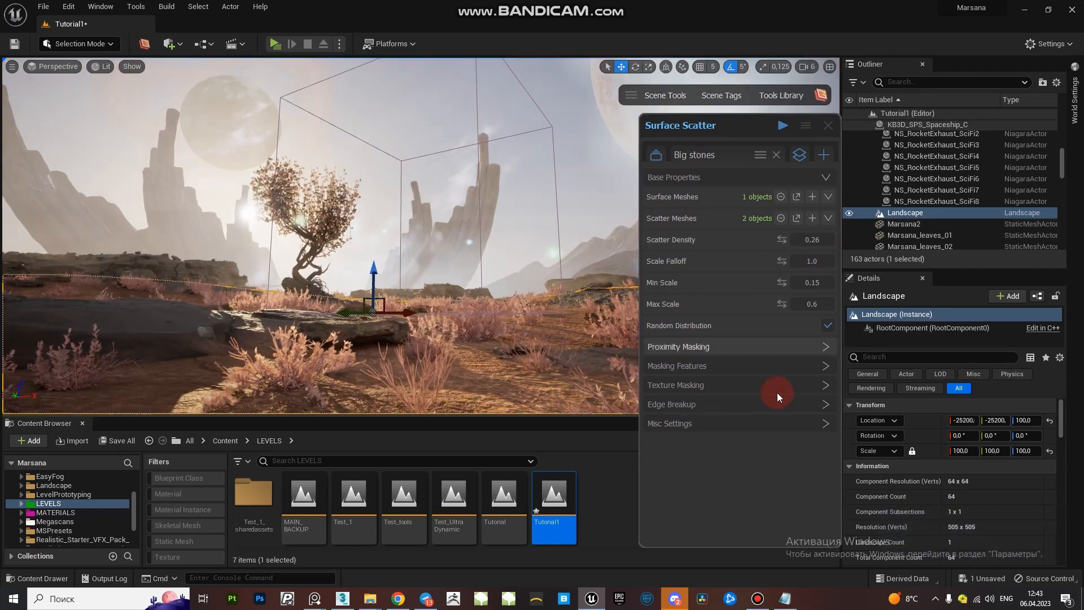
Step: Open the Big stones scatter's Misc Settings for editing
{"action": "left_click", "coordinate": [796, 423]}
{"action": "scroll", "coordinate": [801, 423], "scroll_direction": "down", "scroll_amount": 2}
{"action": "left_click", "coordinate": [825, 406]}
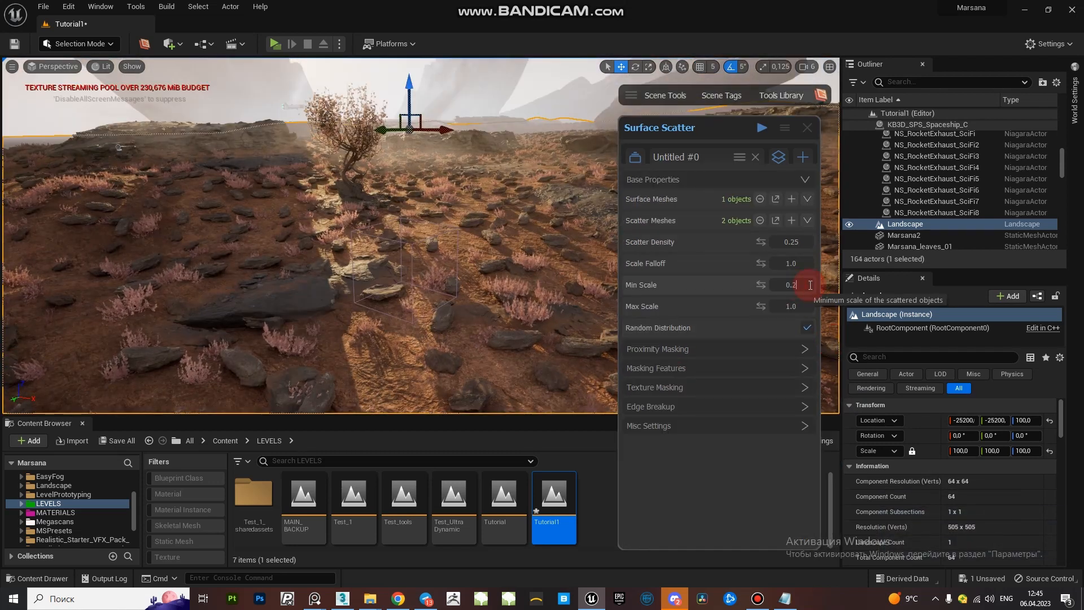
Step: Set the untitled stone scatter's Max Scale to 0.8
{"action": "left_click", "coordinate": [798, 307]}
{"action": "type", "text": "0"}
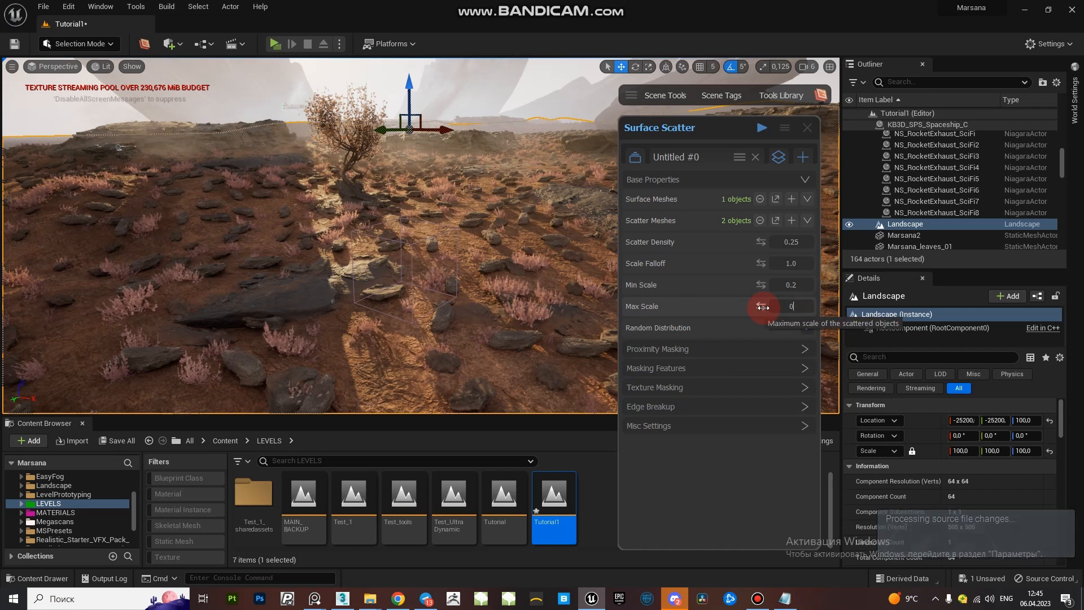
{"action": "type", "text": ".8"}
Step: Open the Proximity Masking settings of the untitled stone scatter
{"action": "right_click_drag", "start_coordinate": [174, 228], "coordinate": [191, 249]}
{"action": "right_click_drag", "start_coordinate": [268, 210], "coordinate": [145, 293]}
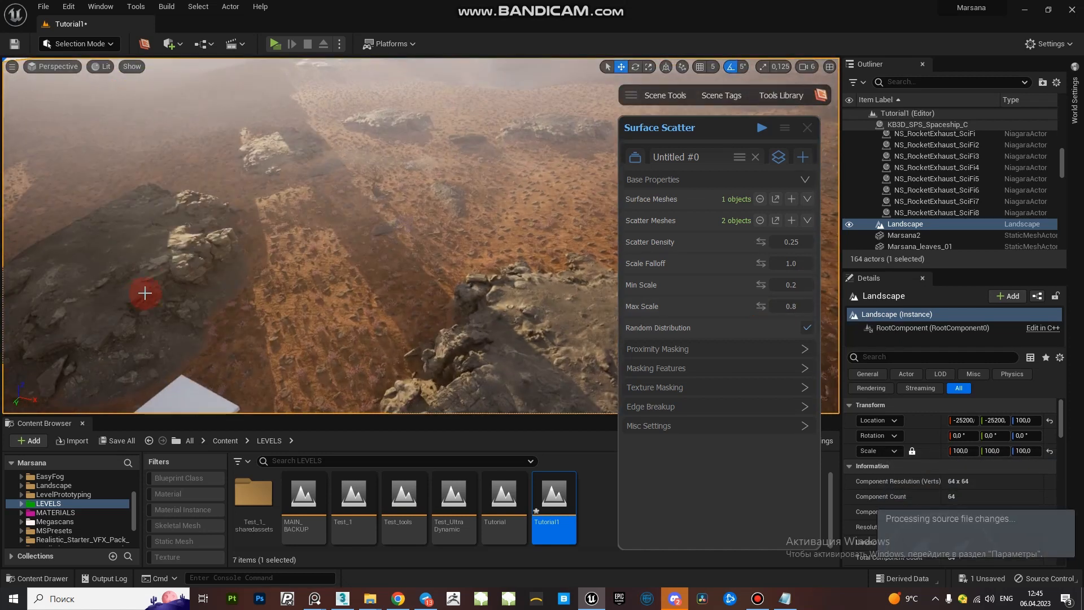
{"action": "right_click_drag", "start_coordinate": [479, 294], "coordinate": [228, 205]}
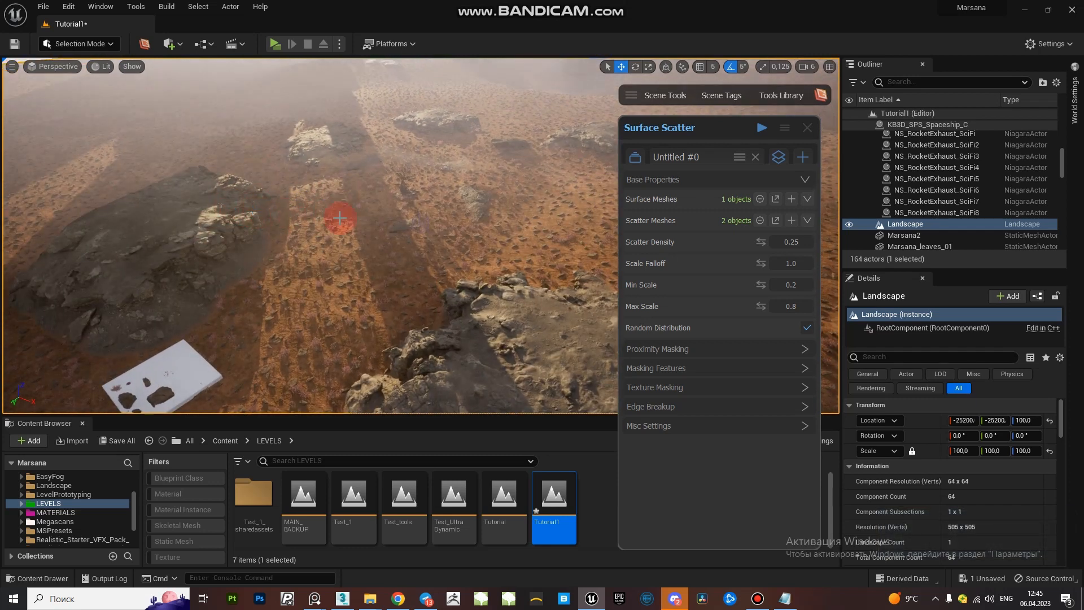
{"action": "right_click_drag", "start_coordinate": [339, 218], "coordinate": [151, 248]}
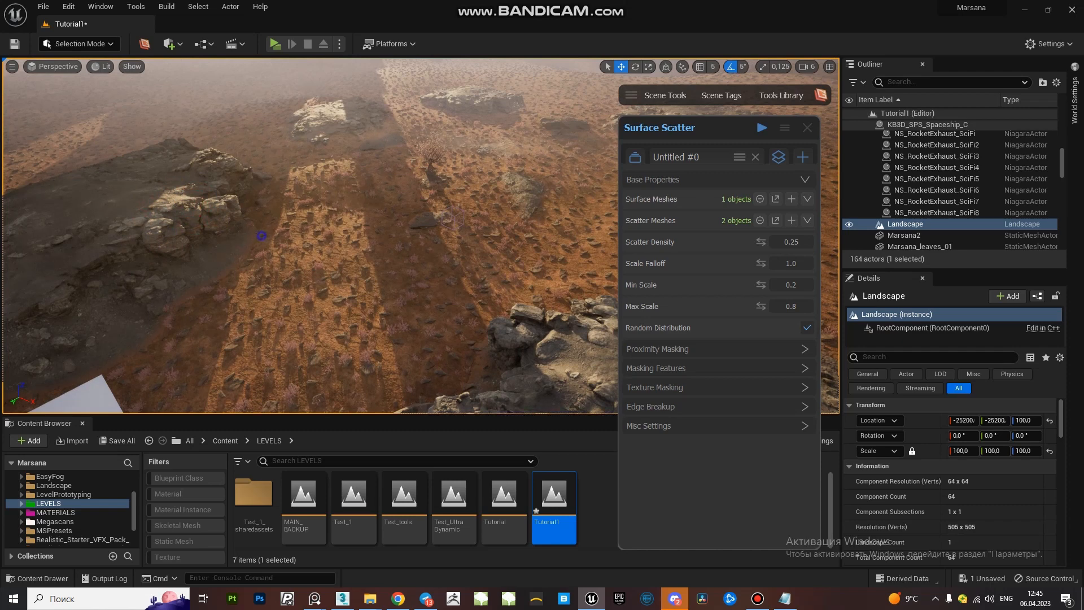
{"action": "right_click_drag", "start_coordinate": [262, 235], "coordinate": [262, 212]}
{"action": "left_click", "coordinate": [793, 350]}
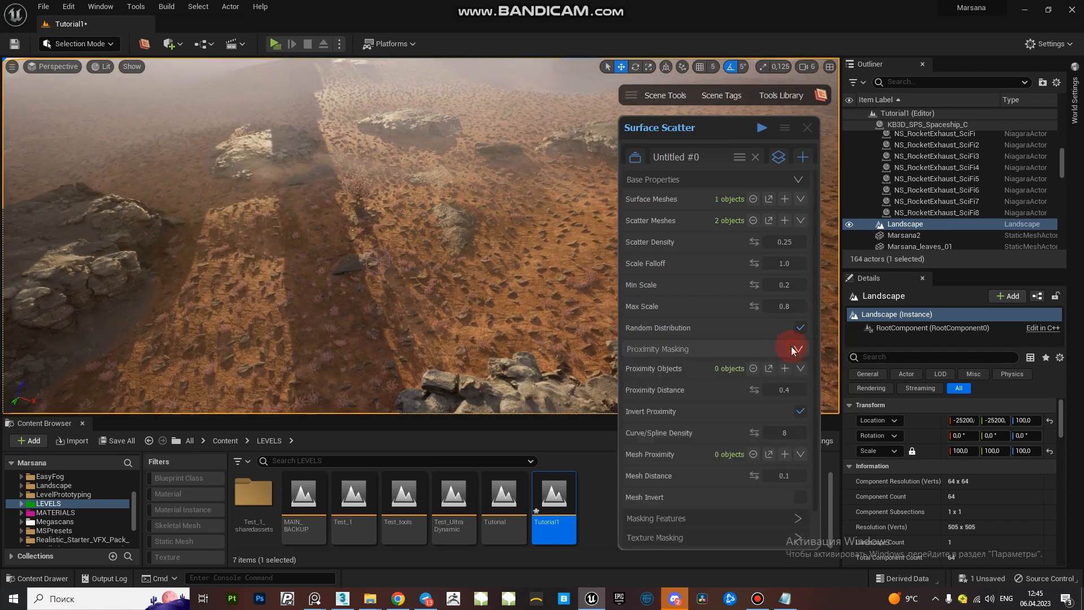
{"action": "left_click", "coordinate": [106, 248]}
{"action": "right_click_drag", "start_coordinate": [286, 162], "coordinate": [252, 194]}
{"action": "left_click", "coordinate": [227, 193], "text": "ctrl"}
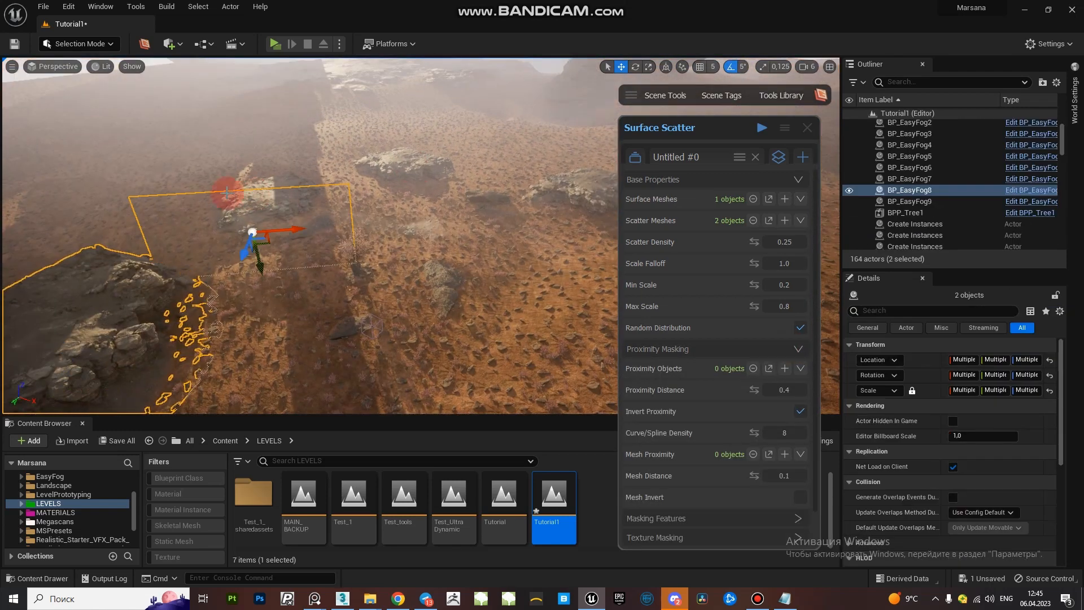
{"action": "left_click", "coordinate": [282, 218], "text": "ctrl"}
{"action": "left_click", "coordinate": [284, 184], "text": "ctrl"}
{"action": "left_click", "coordinate": [293, 217], "text": "ctrl"}
{"action": "right_click_drag", "start_coordinate": [336, 170], "coordinate": [283, 208]}
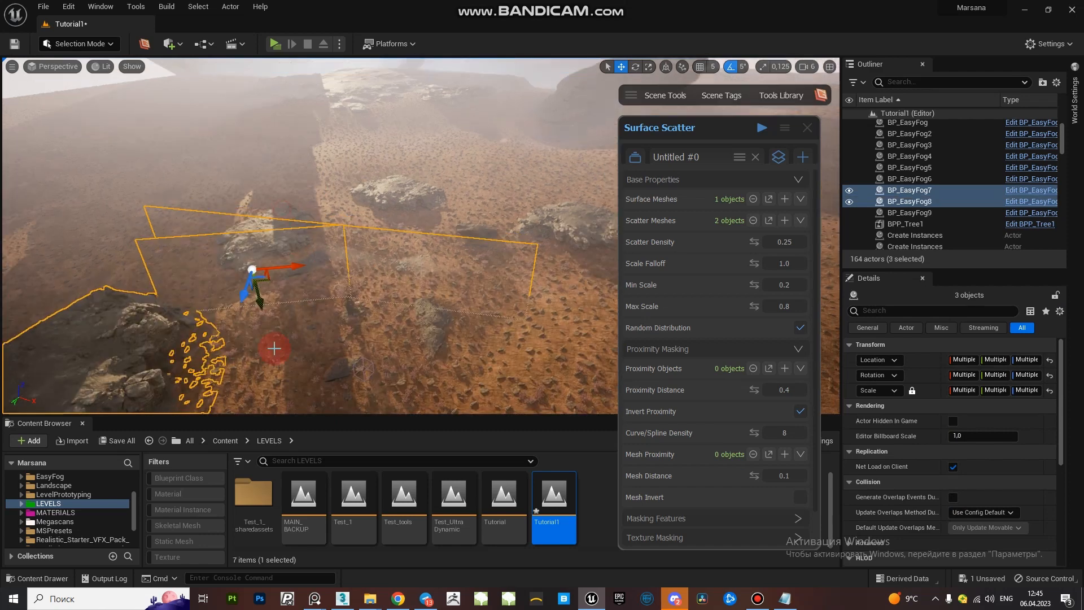
Step: Select four massive canyon sandstone rocks on the landscape
{"action": "left_click", "coordinate": [299, 253]}
{"action": "left_click", "coordinate": [207, 322], "text": "ctrl"}
{"action": "left_click", "coordinate": [389, 192], "text": "ctrl"}
{"action": "left_click", "coordinate": [547, 215], "text": "ctrl"}
{"action": "right_click_drag", "start_coordinate": [546, 215], "coordinate": [394, 303]}
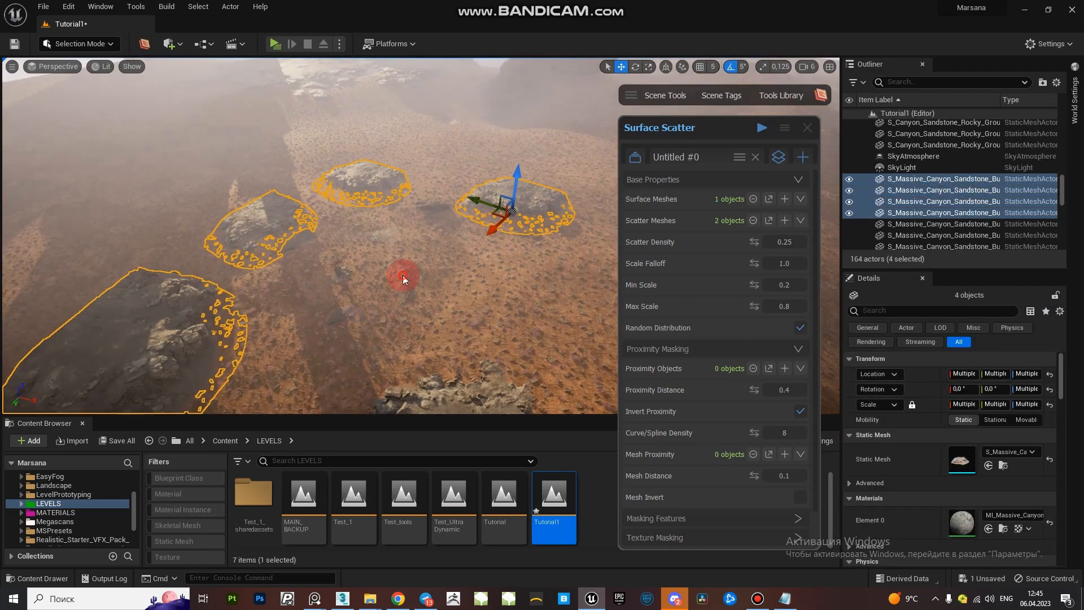
Step: Extend the selection to eight canyon sandstone rocks and add them as the untitled scatter's proximity objects
{"action": "left_click", "coordinate": [403, 279], "text": "ctrl"}
{"action": "left_click", "coordinate": [435, 389], "text": "ctrl"}
{"action": "right_click_drag", "start_coordinate": [435, 389], "coordinate": [477, 254]}
{"action": "left_click", "coordinate": [414, 324], "text": "ctrl"}
{"action": "left_click", "coordinate": [380, 204], "text": "ctrl"}
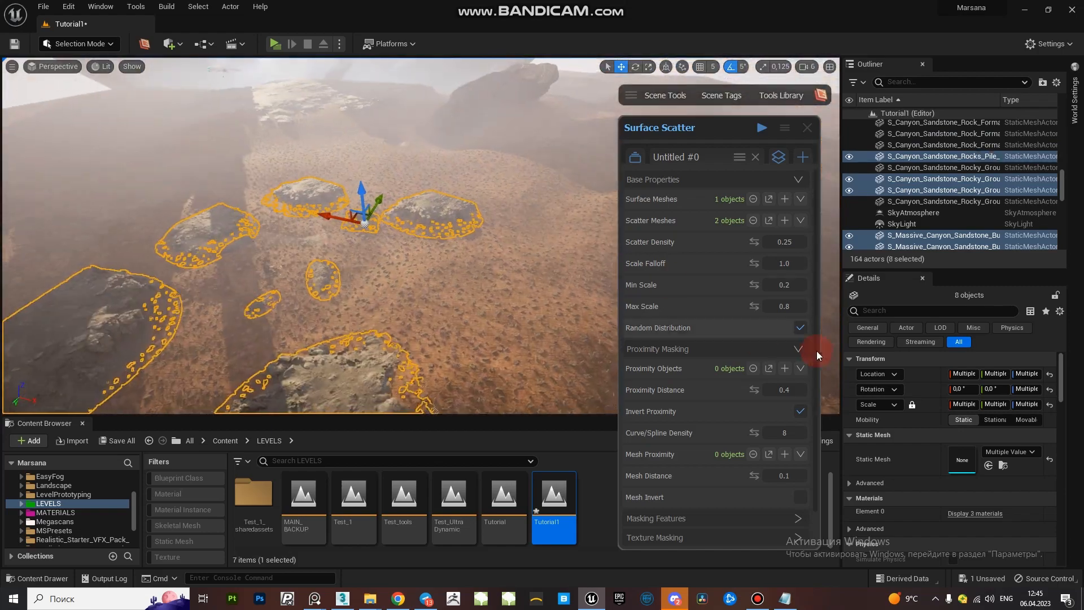
{"action": "left_click", "coordinate": [784, 368]}
Step: Turn off Invert Proximity for the untitled stone scatter
{"action": "right_click_drag", "start_coordinate": [383, 252], "coordinate": [334, 288]}
{"action": "left_click", "coordinate": [801, 411]}
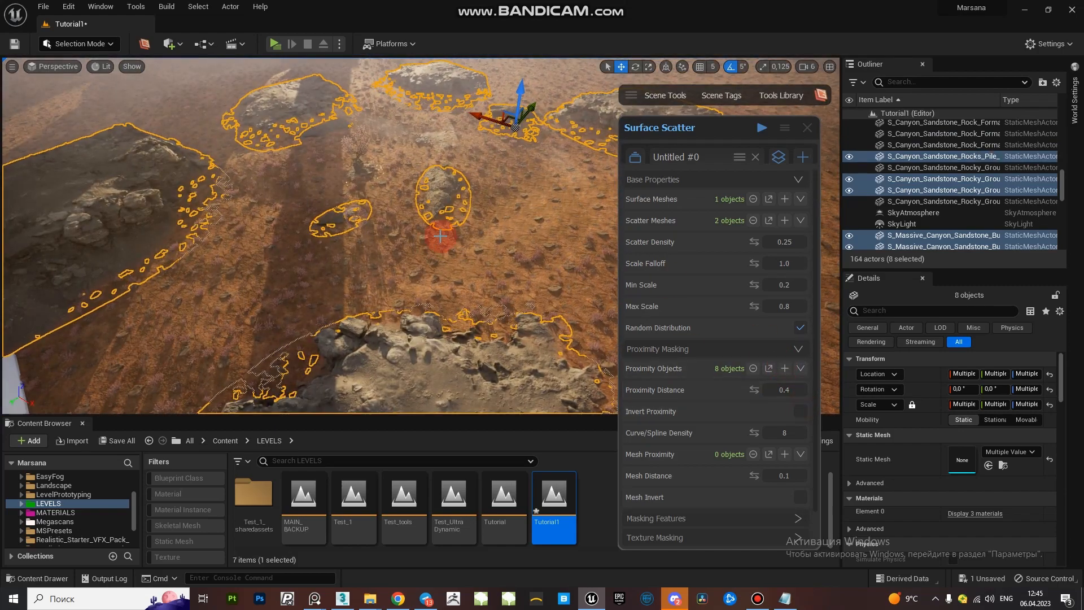
{"action": "right_click_drag", "start_coordinate": [440, 236], "coordinate": [396, 277]}
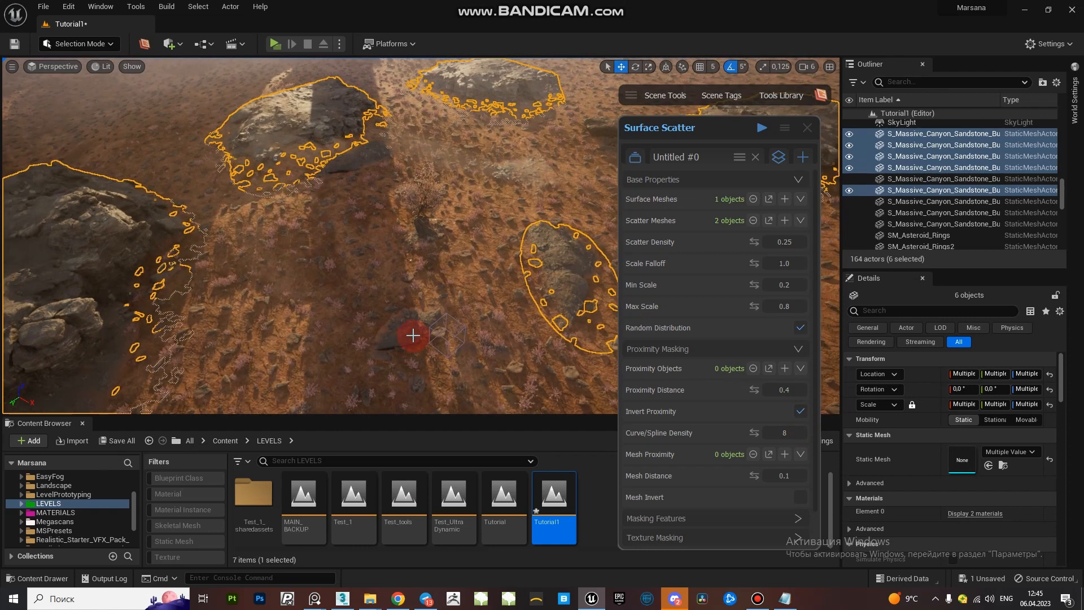
Step: Add the two remaining small rock meshes to the six selected rocks and assign all eight as the scatter's proximity objects
{"action": "left_click", "coordinate": [413, 336], "text": "ctrl"}
{"action": "right_click_drag", "start_coordinate": [435, 271], "coordinate": [416, 239]}
{"action": "left_click", "coordinate": [424, 212], "text": "ctrl"}
{"action": "right_click_drag", "start_coordinate": [485, 226], "coordinate": [508, 226]}
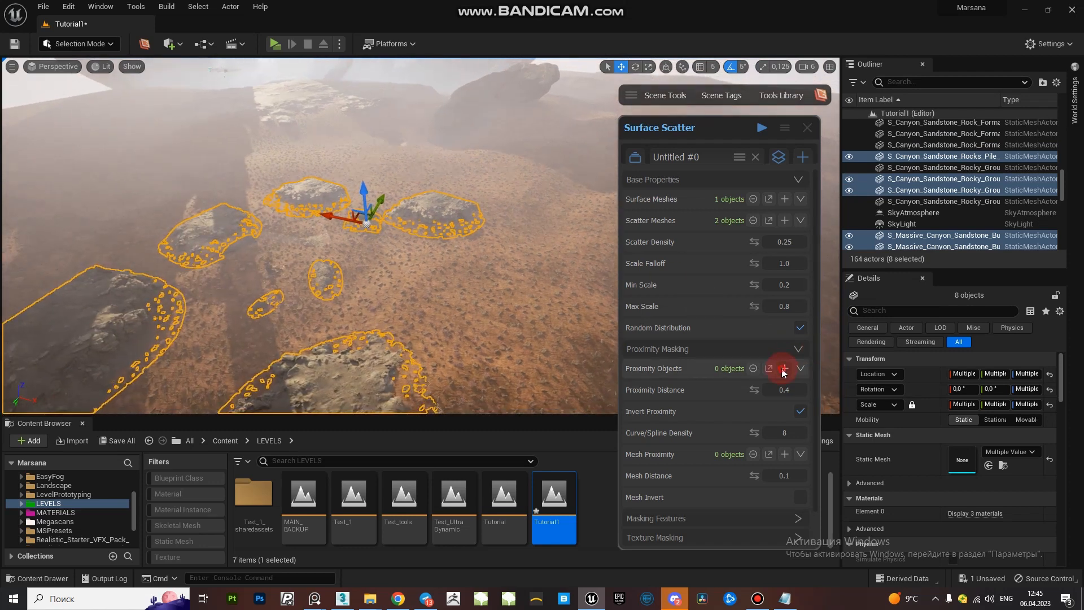
{"action": "left_click", "coordinate": [784, 369]}
{"action": "right_click_drag", "start_coordinate": [371, 266], "coordinate": [339, 296]}
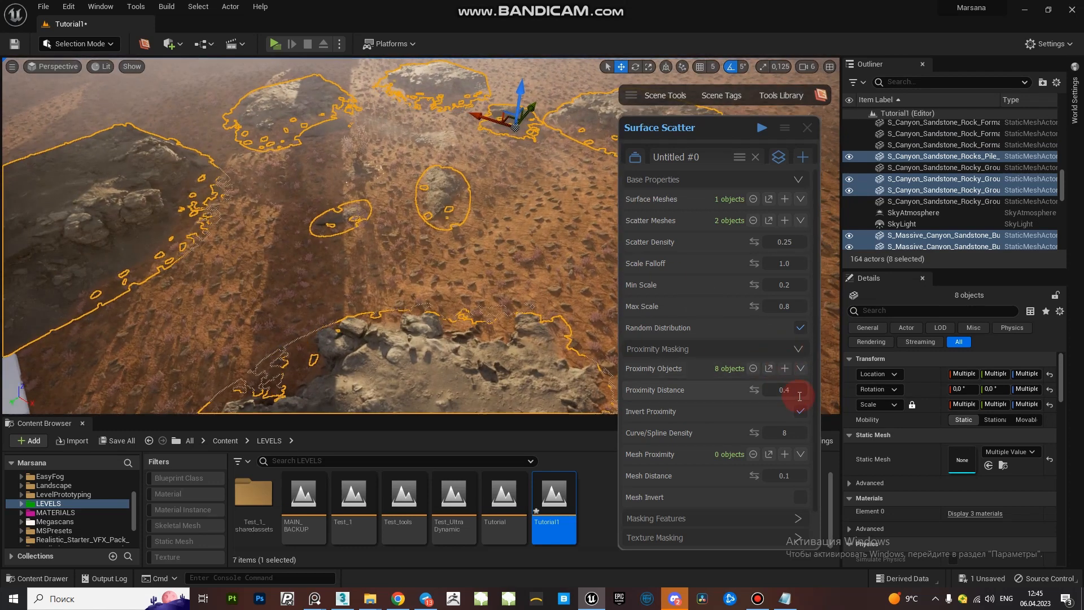
Step: Set the untitled stone scatter's Sink to 2.0 in its Misc Settings
{"action": "right_click_drag", "start_coordinate": [433, 243], "coordinate": [424, 215]}
{"action": "scroll", "coordinate": [743, 528], "scroll_direction": "down", "scroll_amount": 2}
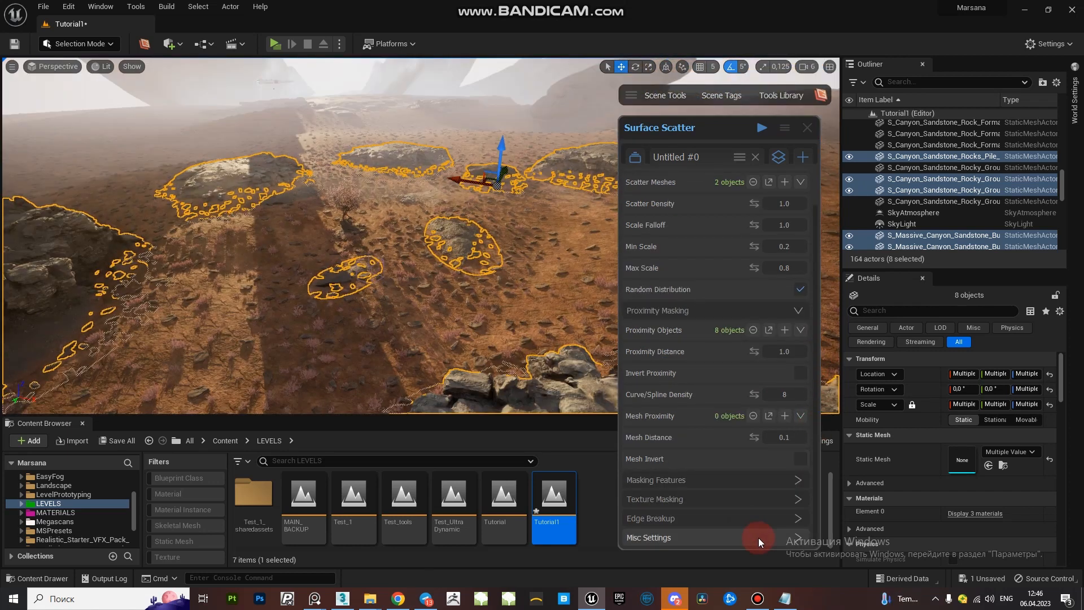
{"action": "left_click", "coordinate": [758, 538]}
{"action": "scroll", "coordinate": [715, 468], "scroll_direction": "down", "scroll_amount": 3}
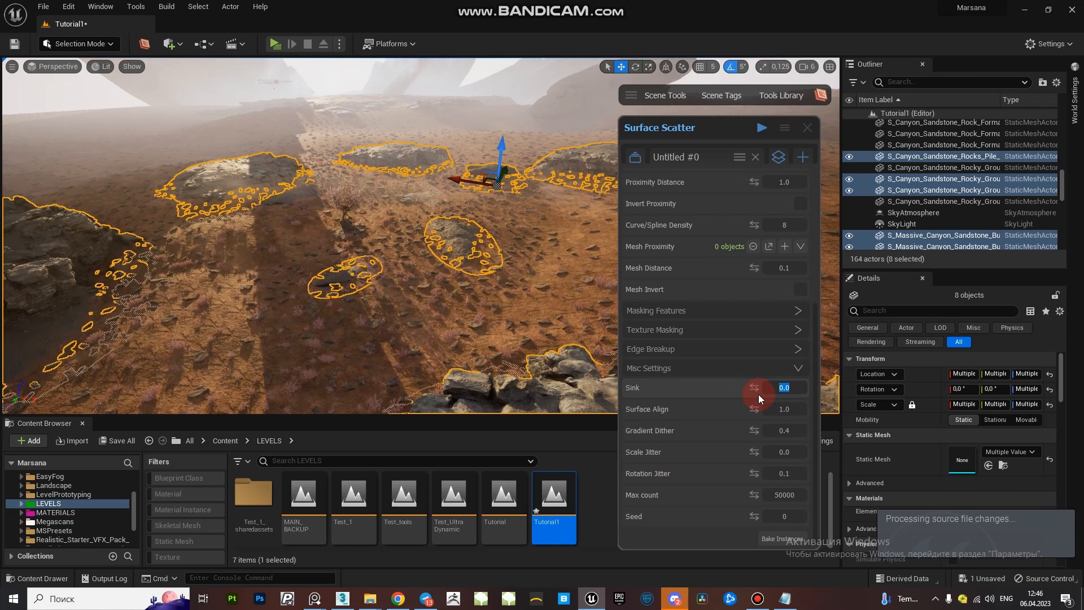
{"action": "key", "text": "w"}
{"action": "right_click_drag", "start_coordinate": [308, 259], "coordinate": [307, 229]}
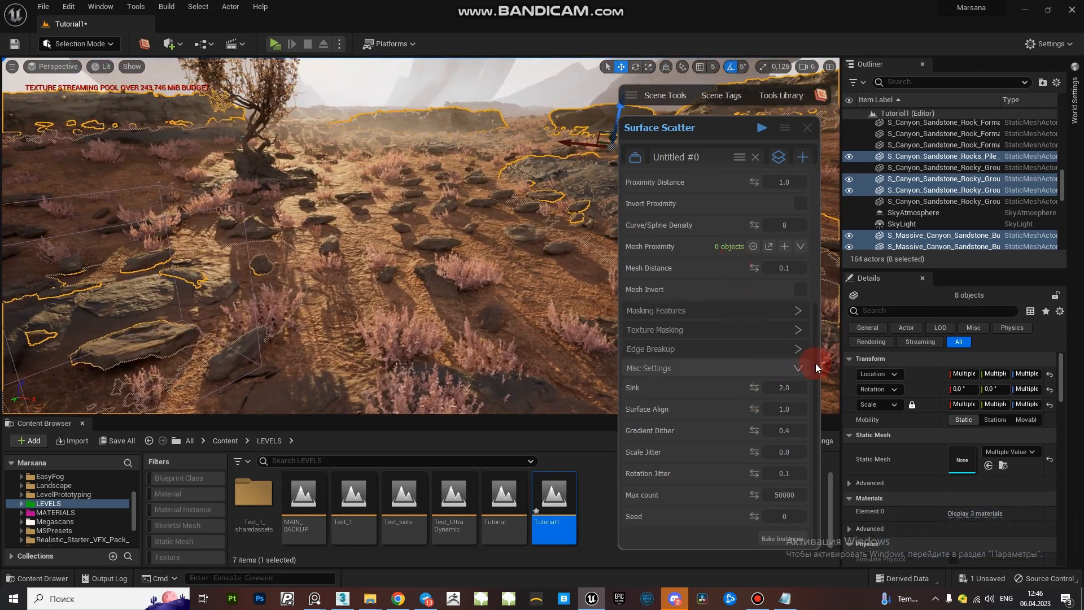
Step: Set Random Remove to 0.1 in the untitled stone scatter's Masking Features
{"action": "left_click_drag", "start_coordinate": [815, 363], "coordinate": [814, 212]}
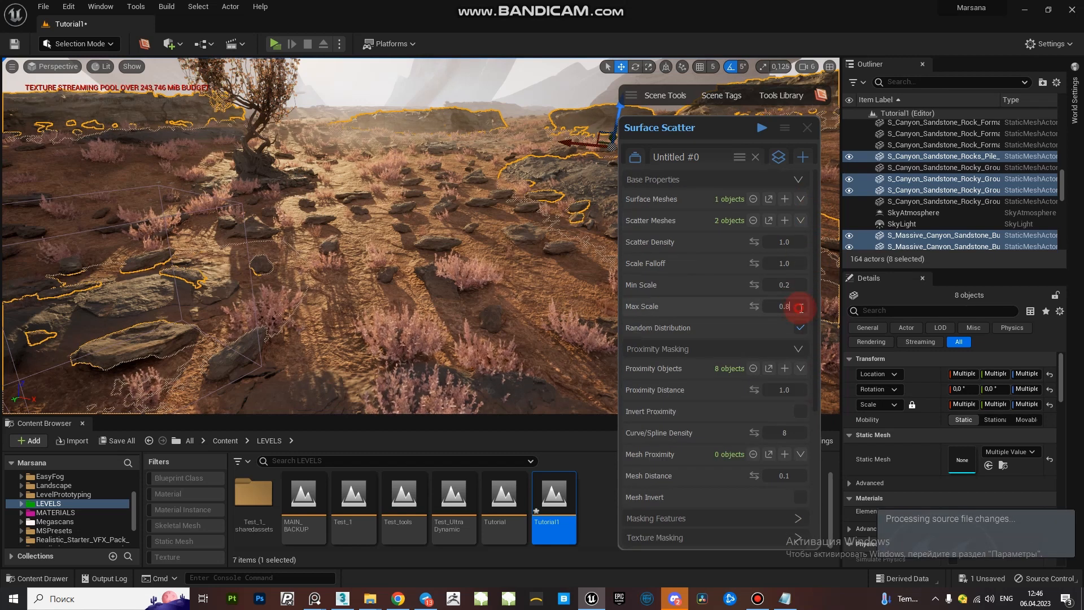
{"action": "scroll", "coordinate": [743, 313], "scroll_direction": "down", "scroll_amount": 4}
{"action": "left_click", "coordinate": [744, 313]}
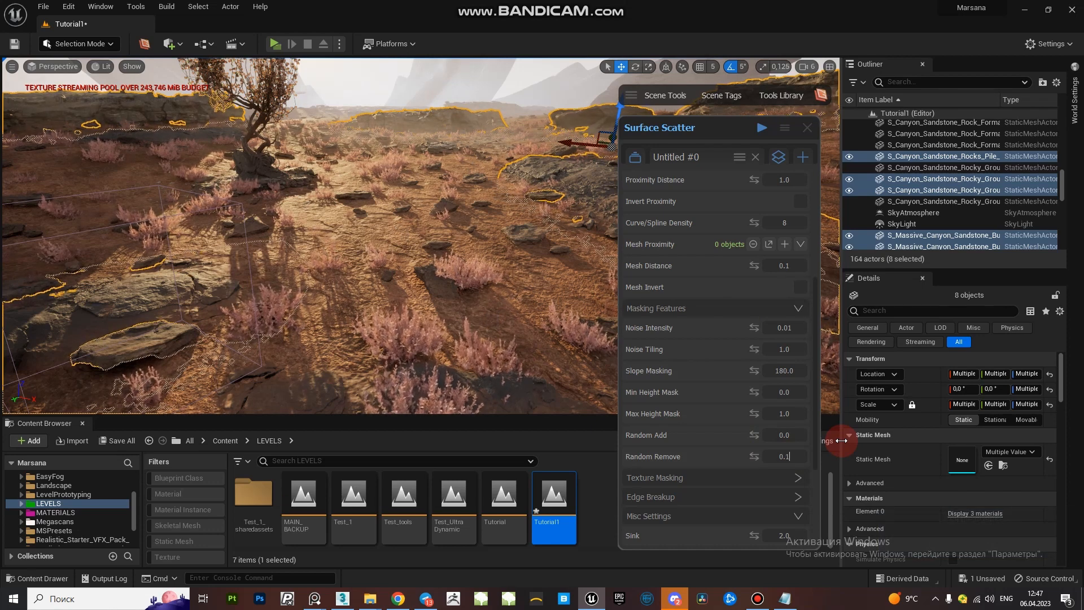
{"action": "right_click_drag", "start_coordinate": [416, 261], "coordinate": [411, 158]}
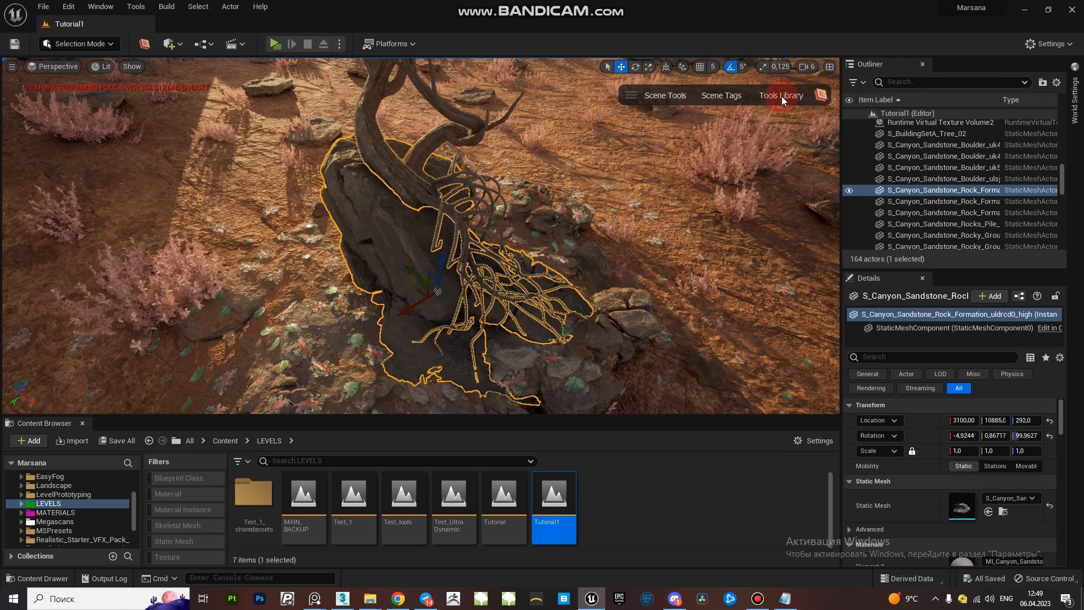
Step: Find the Moss Buildup tool in the Tools Library, start it and name the new setup Moss
{"action": "left_click", "coordinate": [781, 96]}
{"action": "left_click", "coordinate": [716, 150]}
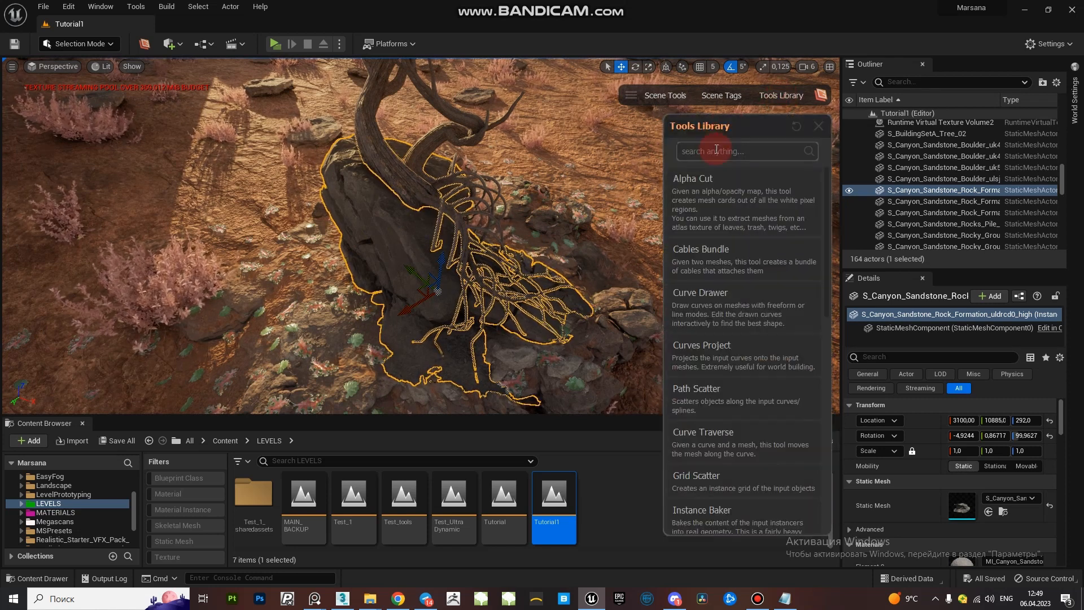
{"action": "type", "text": "moss"}
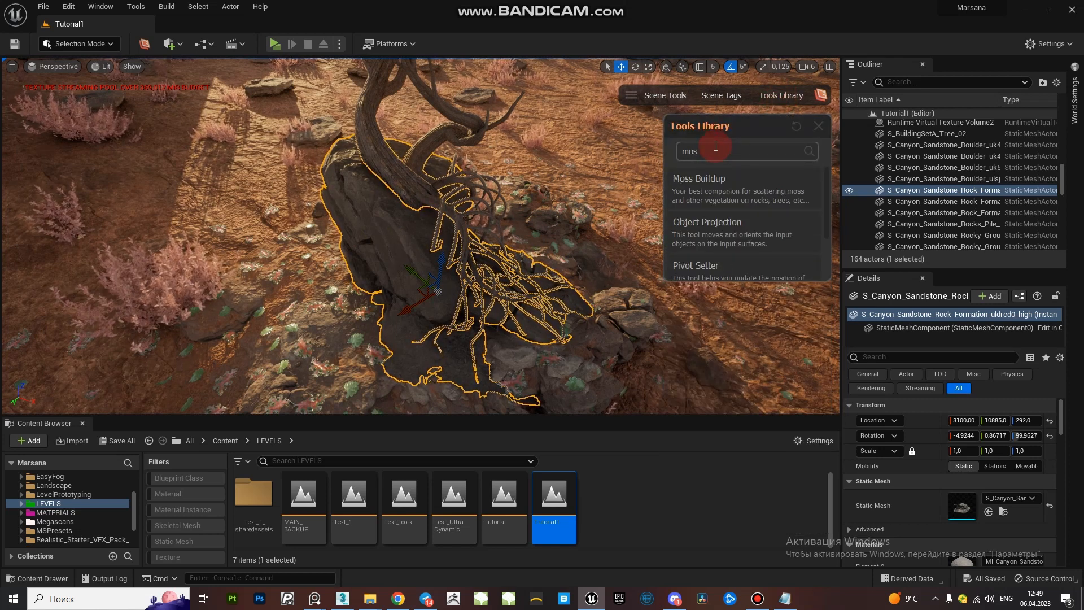
{"action": "left_click", "coordinate": [724, 202]}
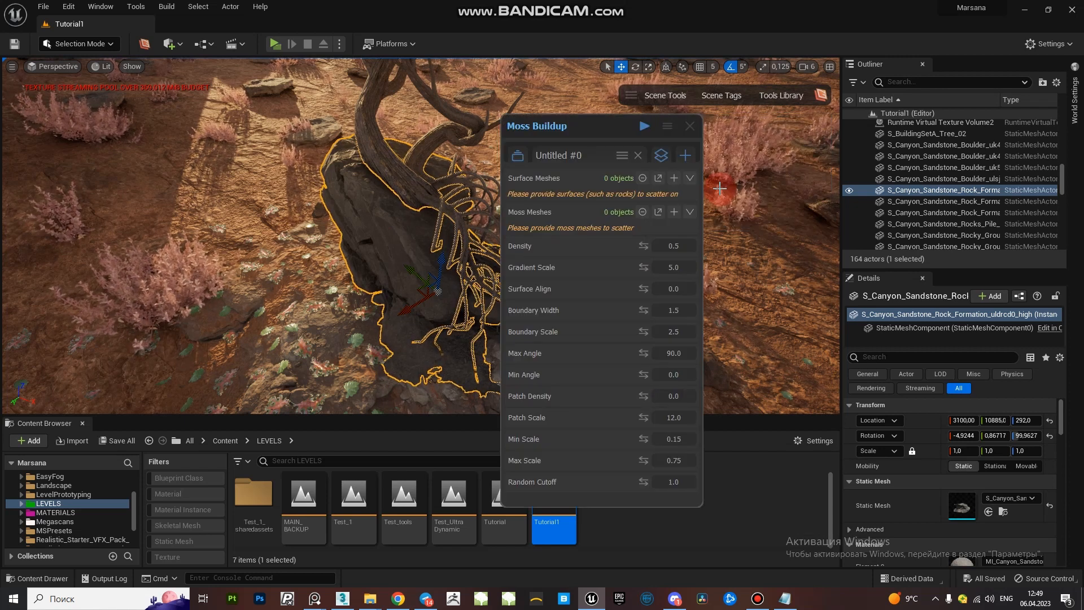
{"action": "left_click_drag", "start_coordinate": [542, 130], "coordinate": [659, 136]}
{"action": "left_click", "coordinate": [668, 162]}
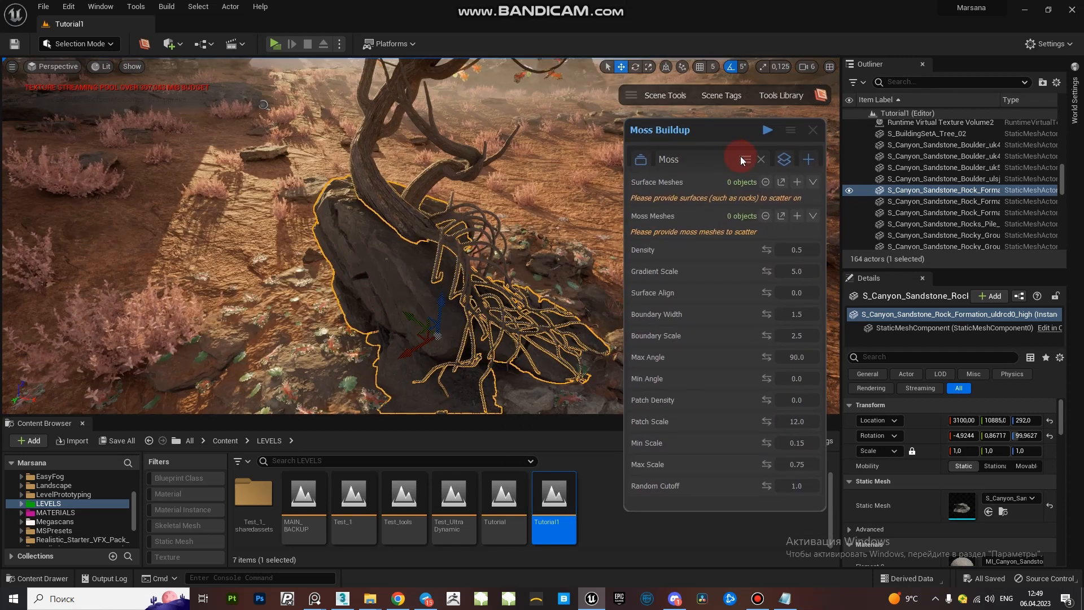
Step: Assign the selected rock under the tree as the surface mesh and the "Moss" tag as the moss meshes
{"action": "left_click", "coordinate": [425, 313]}
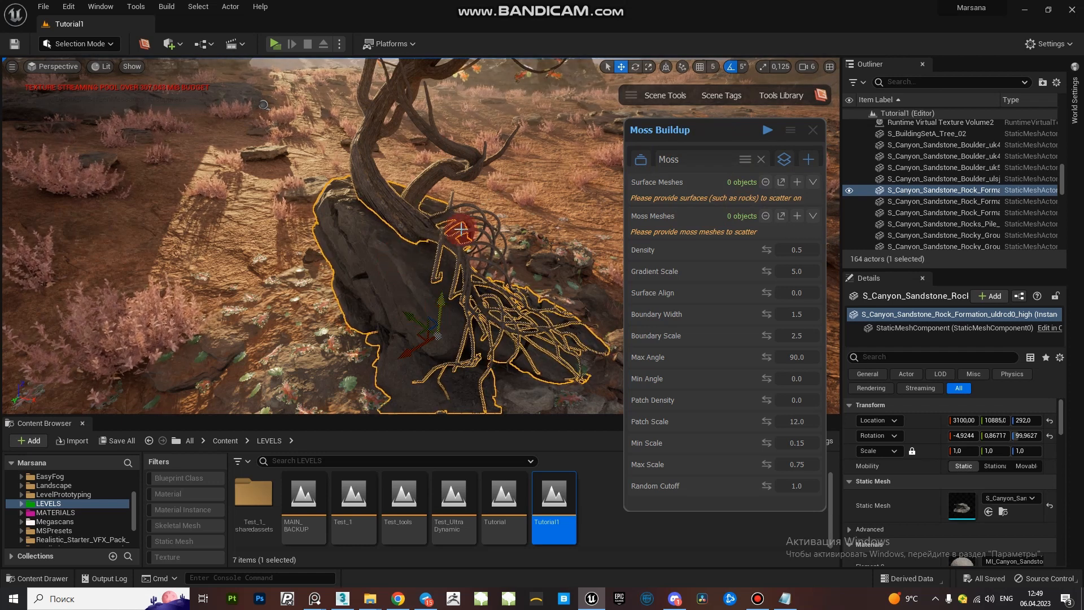
{"action": "left_click", "coordinate": [797, 183]}
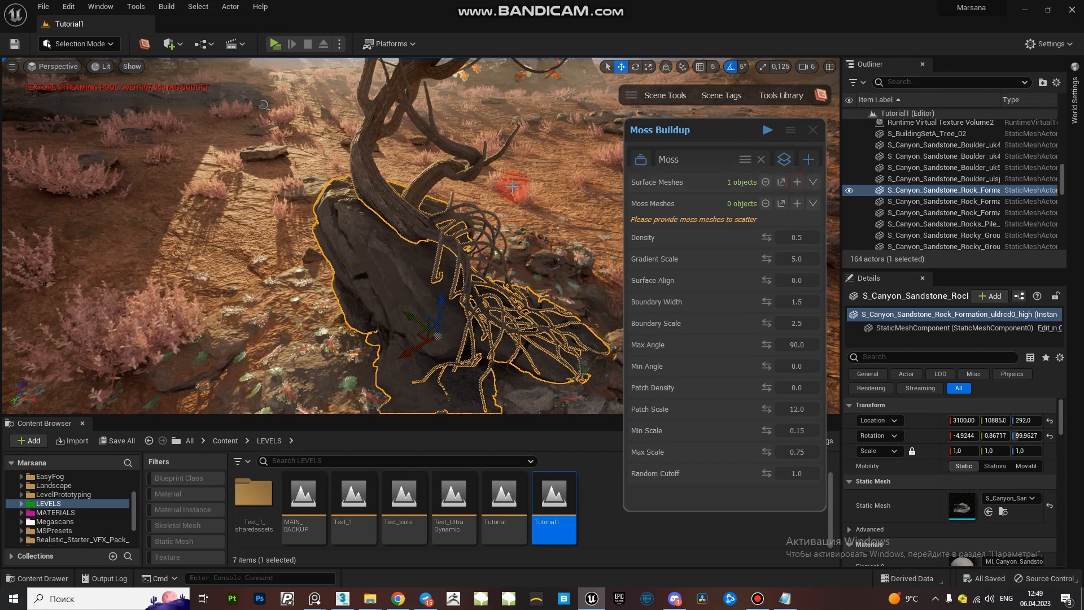
{"action": "right_click", "coordinate": [702, 207]}
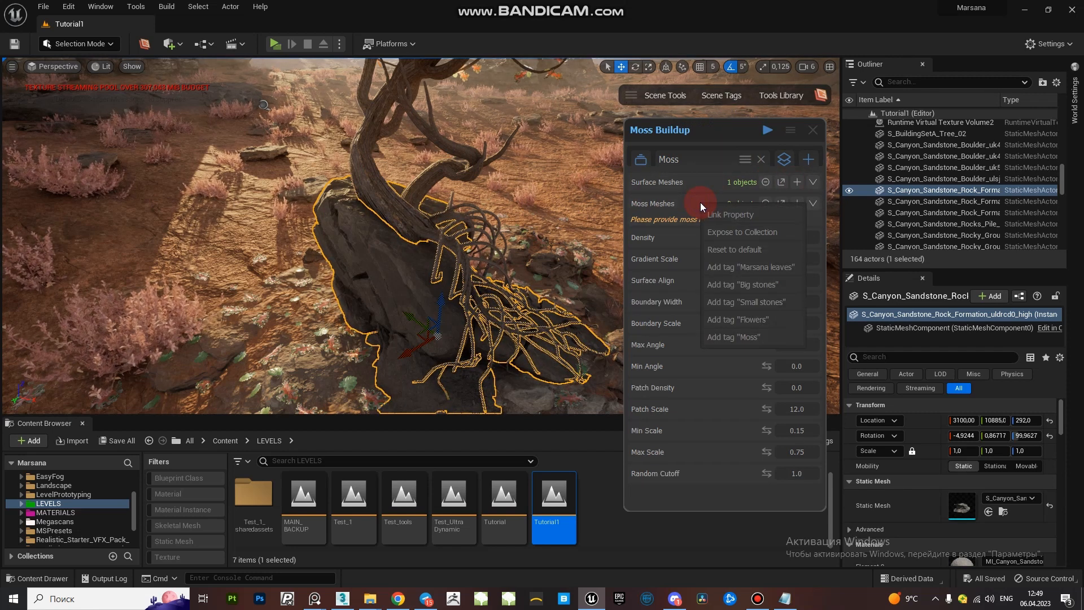
{"action": "left_click", "coordinate": [744, 339]}
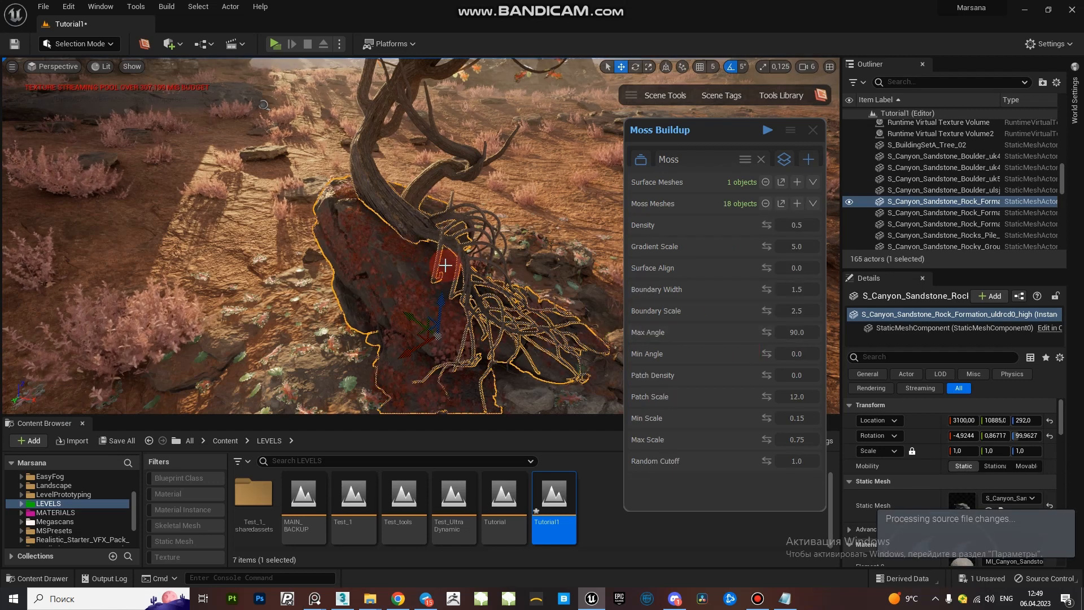
Step: Lower the viewport camera speed to 3 and set the moss Density to 0.7
{"action": "mouse_move", "coordinate": [428, 275]}
{"action": "left_mouse_down"}
{"action": "mouse_move", "coordinate": [428, 186]}
{"action": "mouse_move", "coordinate": [429, 276]}
{"action": "left_mouse_up"}
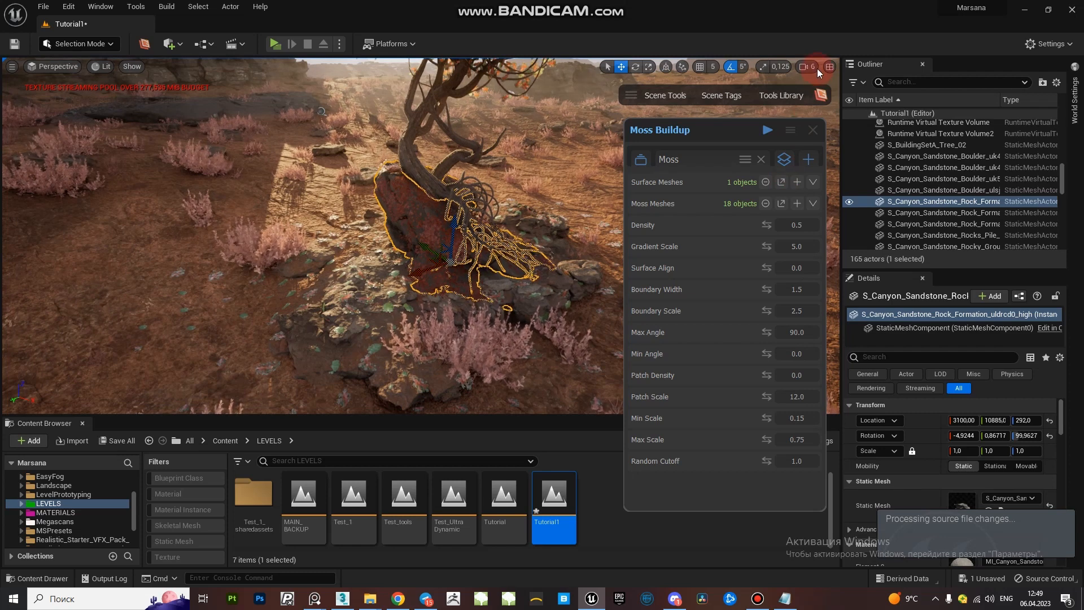
{"action": "left_click", "coordinate": [813, 68]}
{"action": "left_click_drag", "start_coordinate": [493, 213], "coordinate": [494, 144]}
{"action": "right_click_drag", "start_coordinate": [493, 212], "coordinate": [410, 184]}
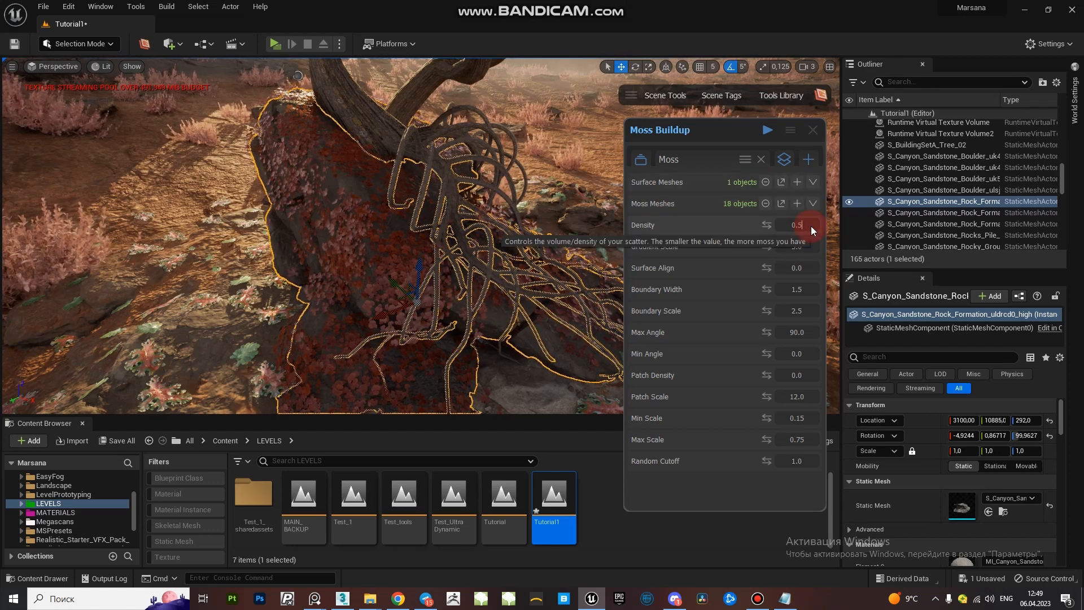
{"action": "key", "text": "BackSpace"}
{"action": "type", "text": "7"}
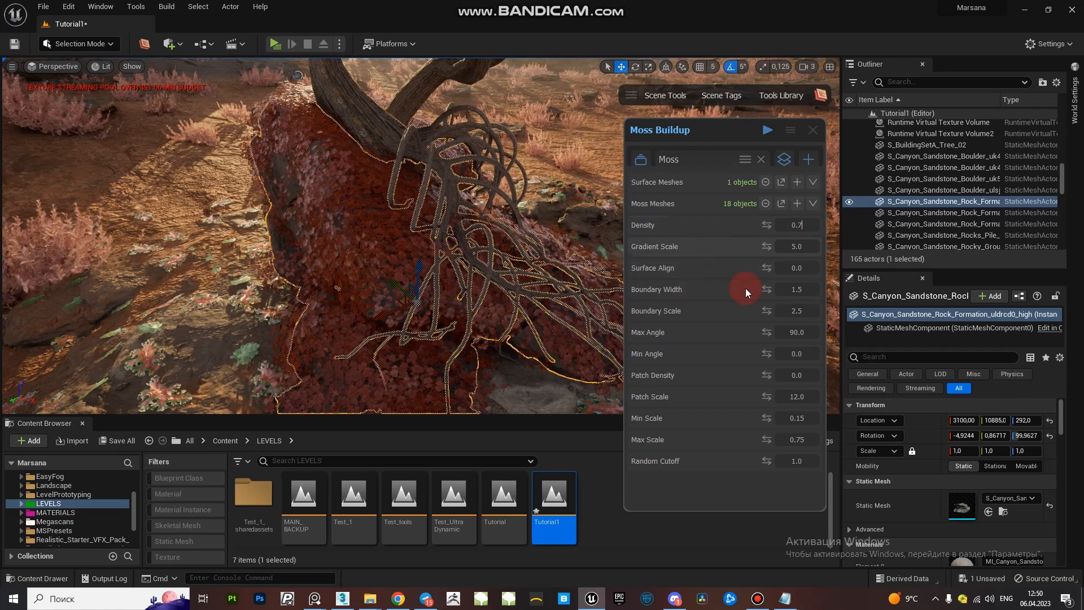
Step: Set the moss buildup's Max Angle to 45
{"action": "left_click", "coordinate": [812, 333]}
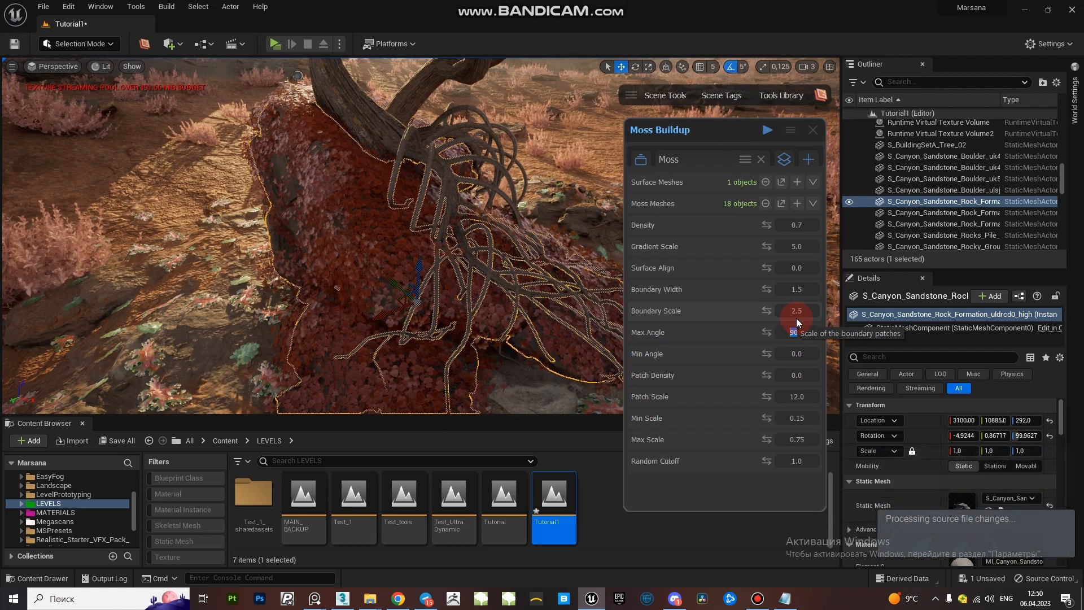
{"action": "type", "text": "4"}
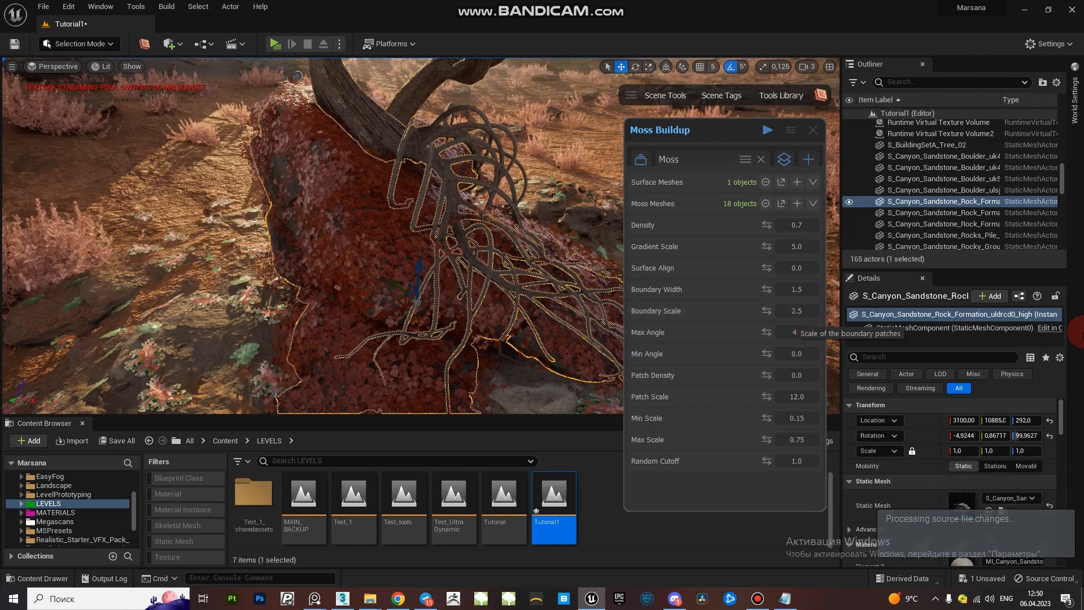
{"action": "type", "text": "5"}
{"action": "key", "text": "Return"}
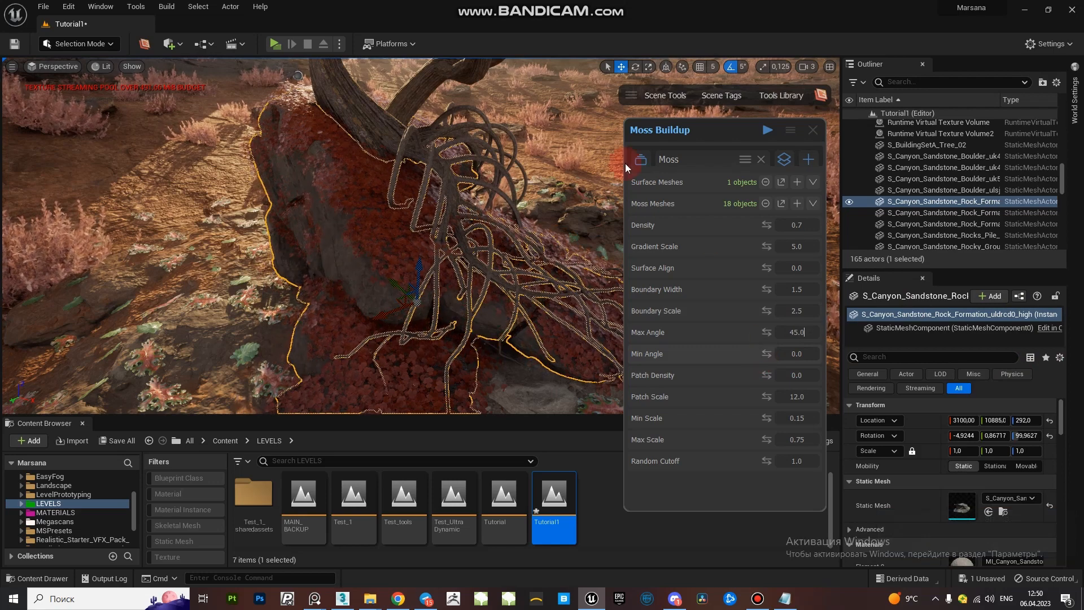
Step: Set the moss buildup's Min Scale to 0.1 and Max Scale to 0.5
{"action": "right_click_drag", "start_coordinate": [300, 265], "coordinate": [376, 291]}
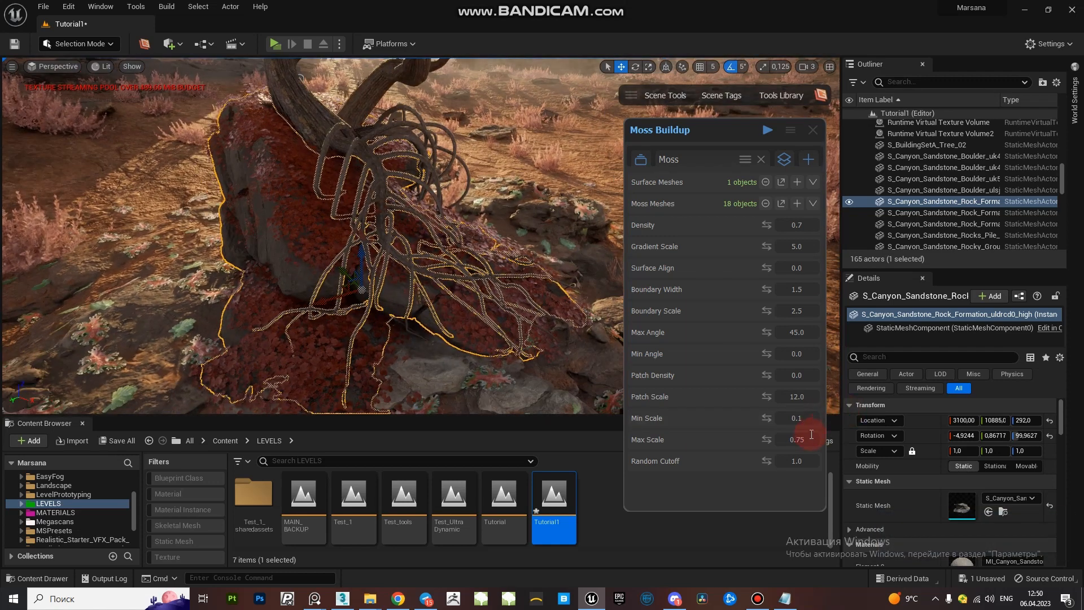
{"action": "left_click", "coordinate": [809, 440]}
{"action": "key", "text": "BackSpace"}
{"action": "key", "text": "BackSpace"}
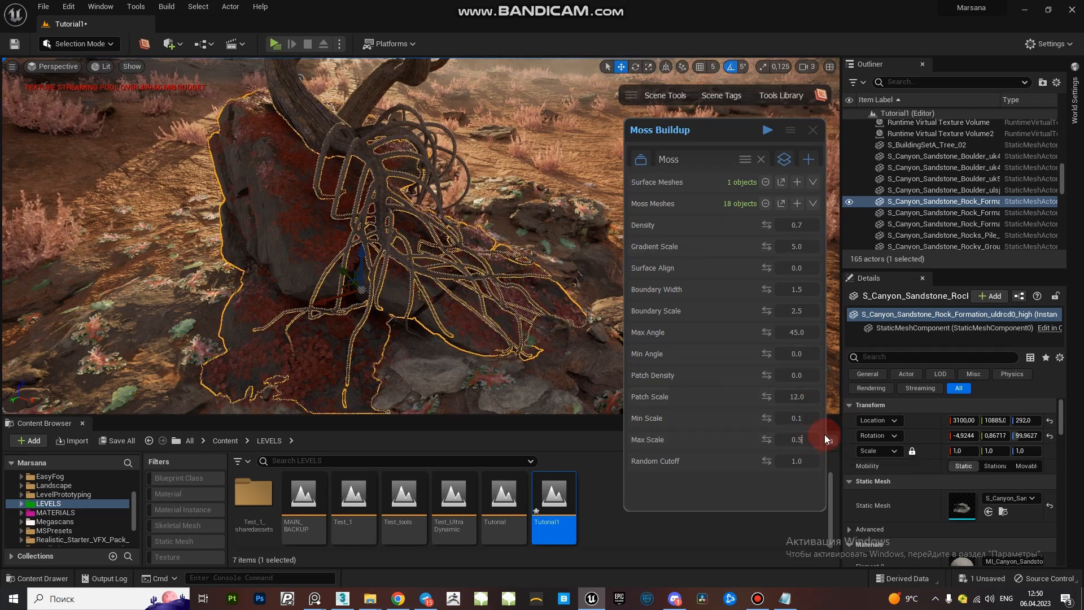
Step: Set the moss buildup's Density to 0.8
{"action": "right_click_drag", "start_coordinate": [450, 287], "coordinate": [418, 287]}
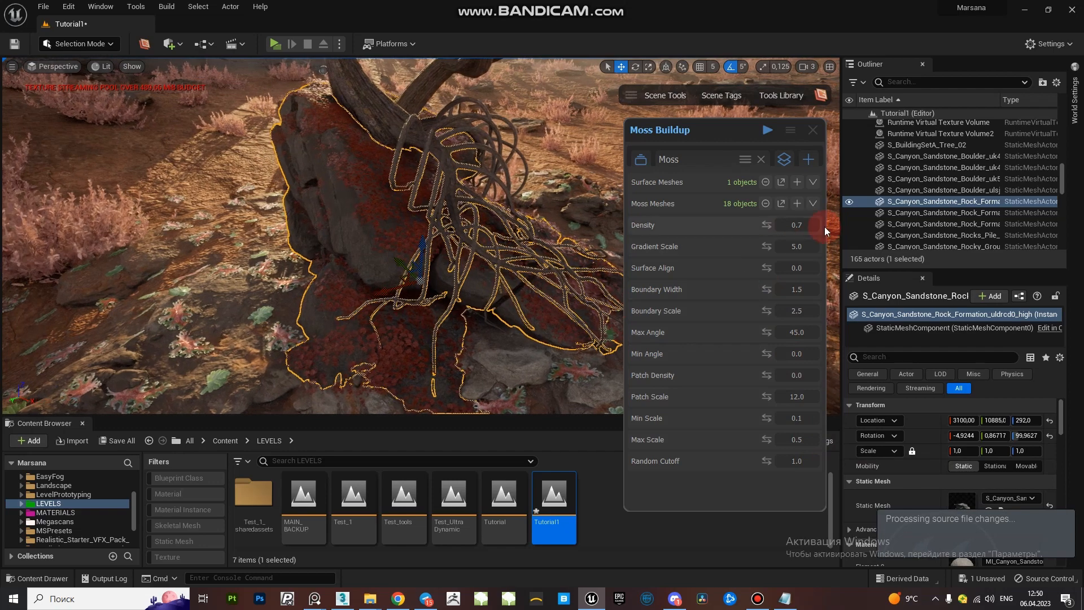
{"action": "key", "text": "BackSpace"}
{"action": "type", "text": "8"}
{"action": "key", "text": "Return"}
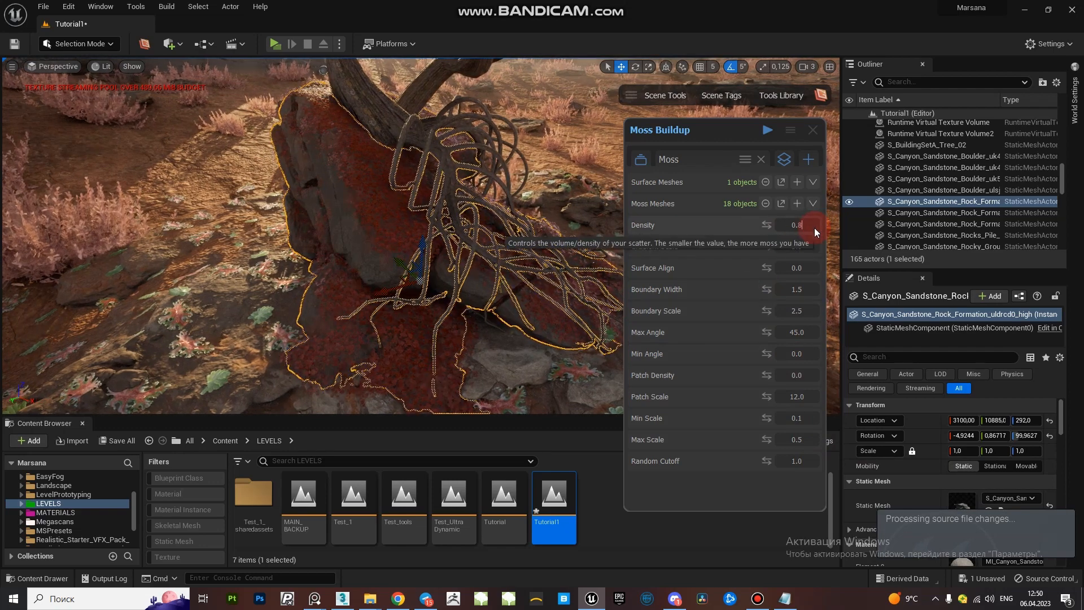
Step: Try a Patch Density of 0.1 for the moss buildup, settling on 0.2
{"action": "right_click_drag", "start_coordinate": [450, 287], "coordinate": [463, 249]}
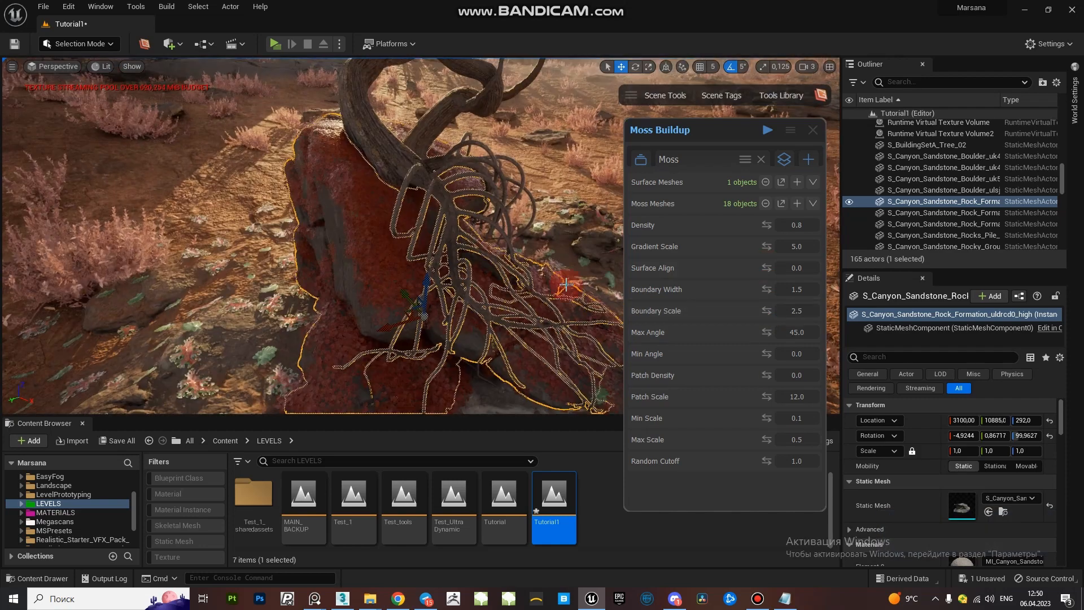
{"action": "left_click", "coordinate": [797, 375]}
{"action": "type", "text": "0.1"}
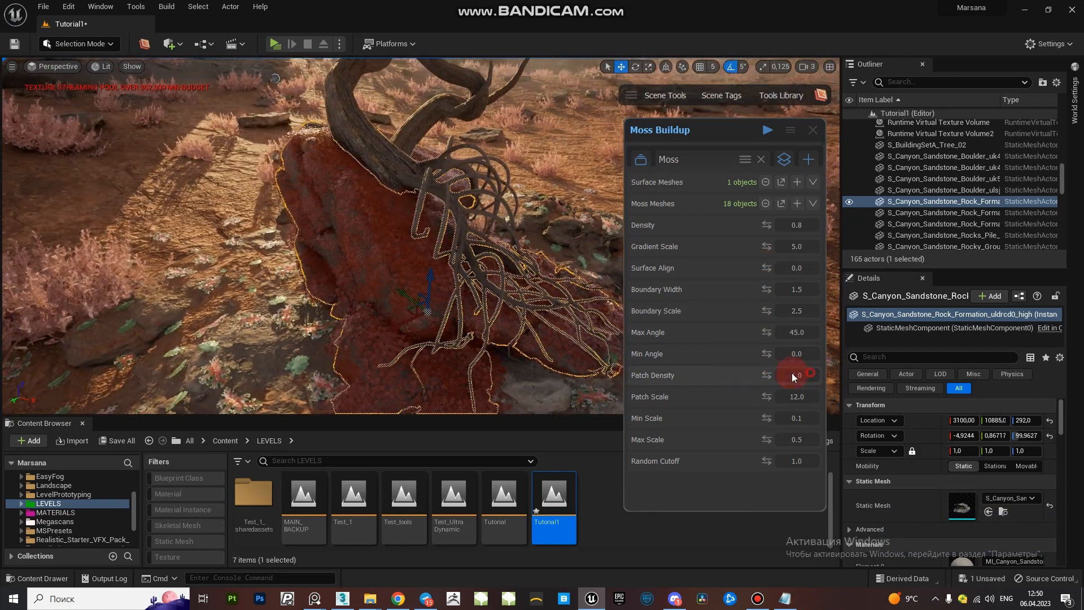
{"action": "key", "text": "BackSpace"}
{"action": "type", "text": "2"}
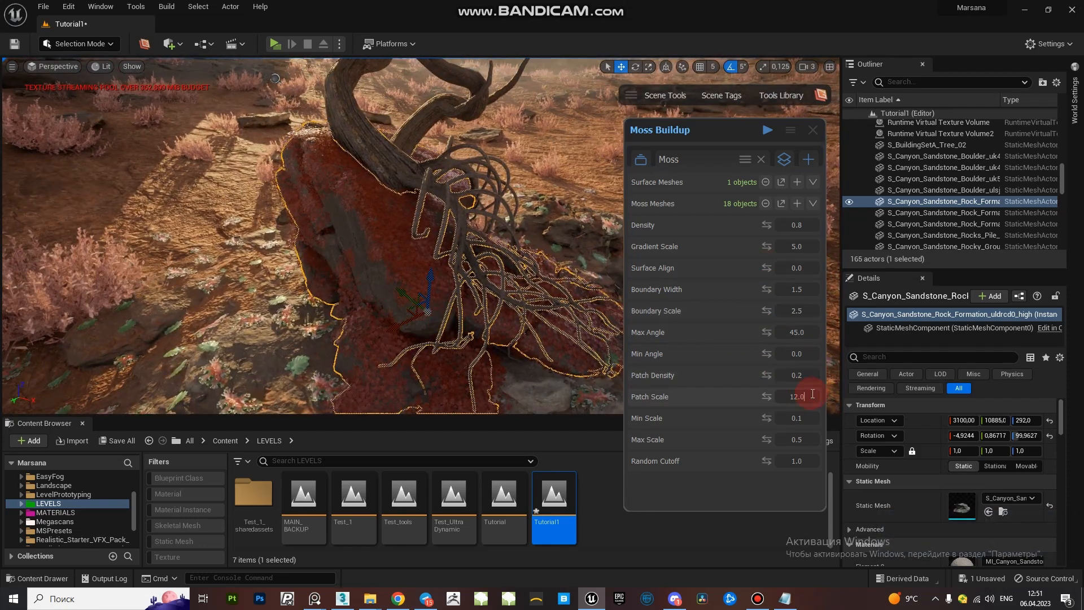
Step: Set the moss buildup's Patch Scale to 20 and Random Cutoff to 5.0
{"action": "left_click", "coordinate": [812, 393]}
{"action": "key", "text": "BackSpace"}
{"action": "type", "text": "20"}
{"action": "left_click", "coordinate": [806, 461]}
{"action": "type", "text": "5"}
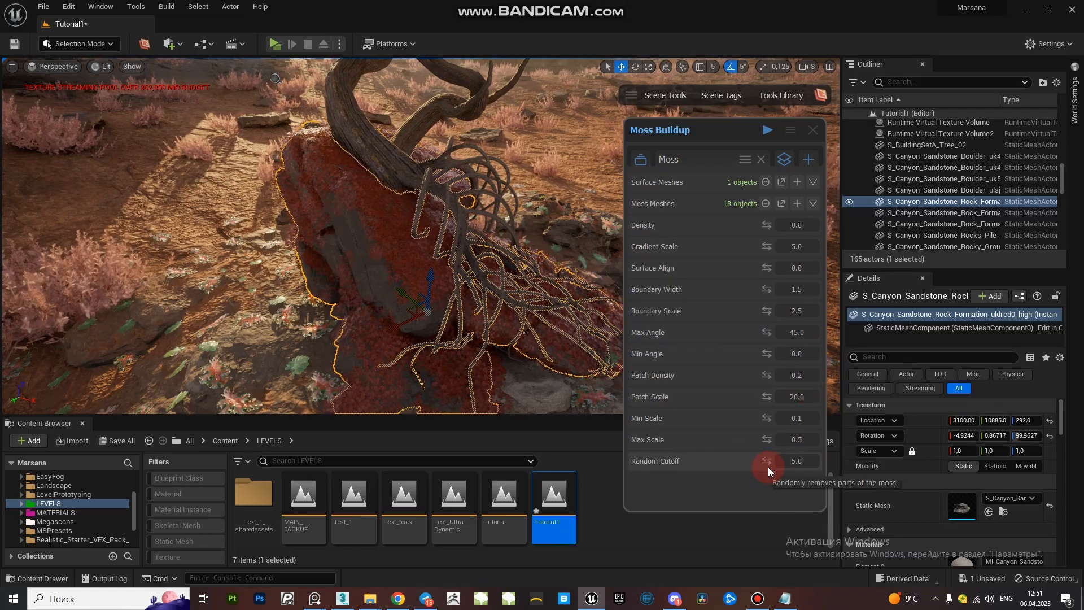